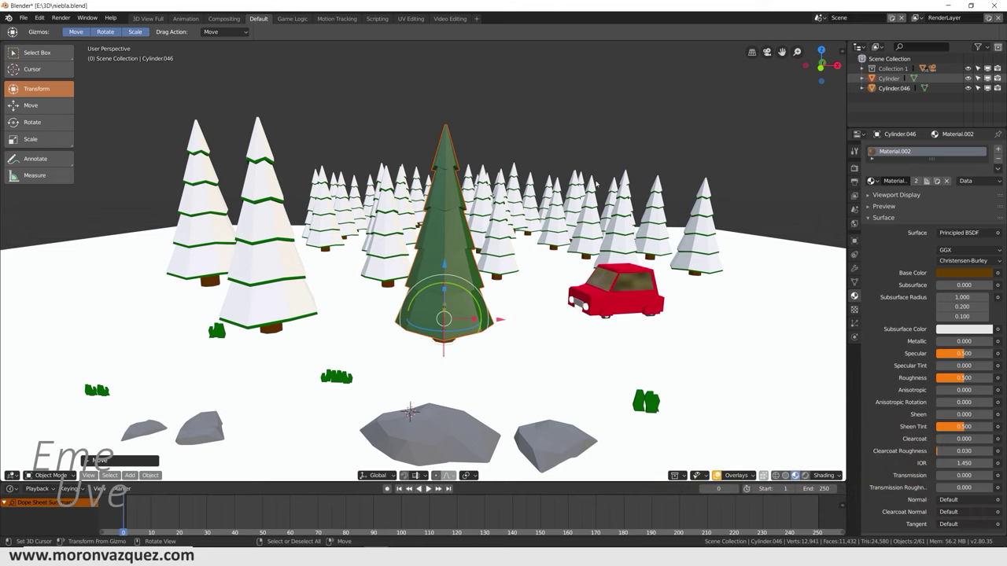
Orbit and zoom around the forest to select the centre tree's green foliage.
{"action": "mouse_move", "coordinate": [576, 321]}
{"action": "middle_mouse_down"}
{"action": "mouse_move", "coordinate": [568, 327]}
{"action": "mouse_move", "coordinate": [587, 263]}
{"action": "middle_mouse_up"}
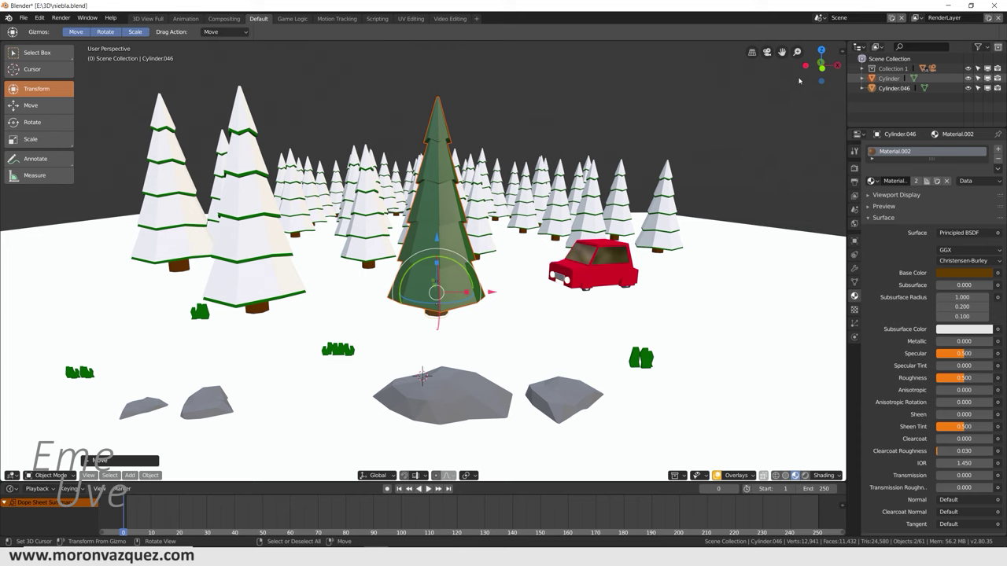
{"action": "middle_click_drag", "start_coordinate": [644, 266], "coordinate": [633, 286]}
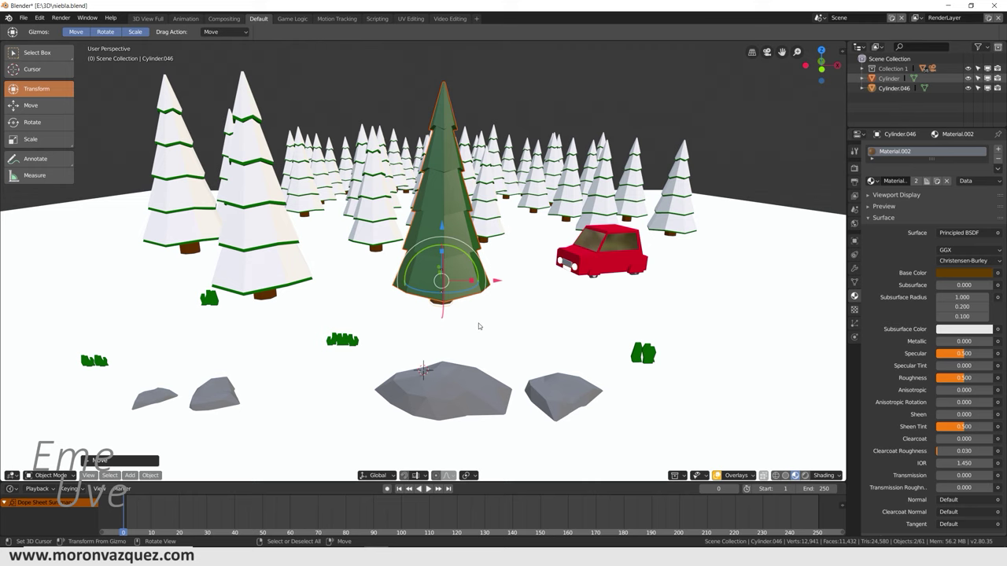
{"action": "middle_click_drag", "start_coordinate": [483, 321], "coordinate": [473, 320]}
{"action": "scroll", "coordinate": [473, 319], "scroll_direction": "up", "scroll_amount": 2}
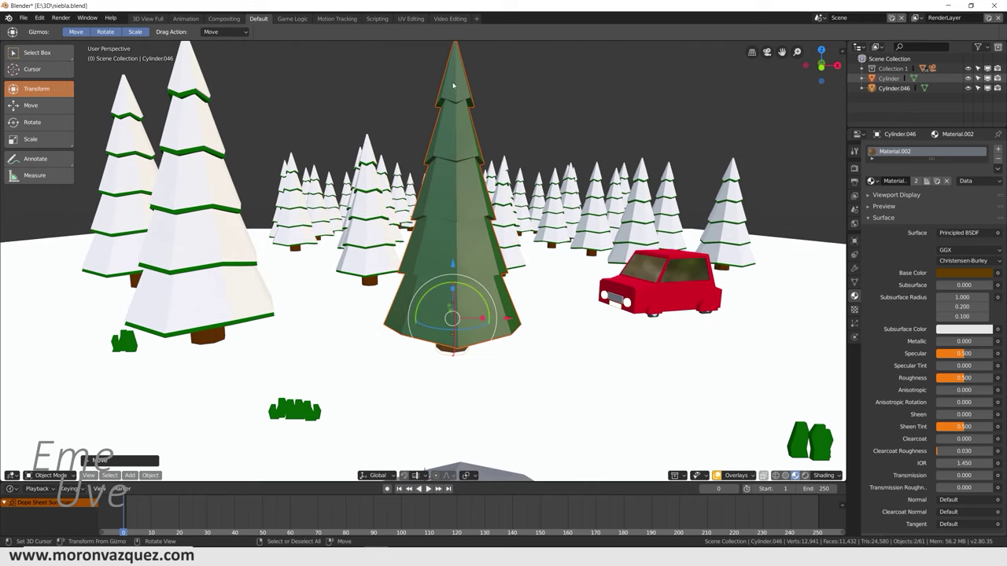
{"action": "middle_click_drag", "start_coordinate": [517, 318], "coordinate": [569, 142]}
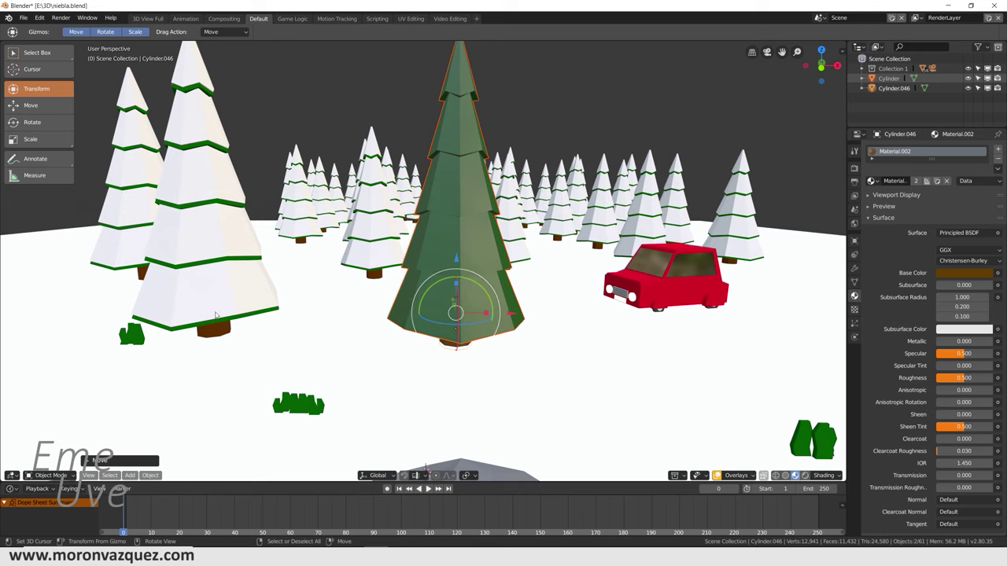
{"action": "middle_click_drag", "start_coordinate": [642, 205], "coordinate": [452, 258]}
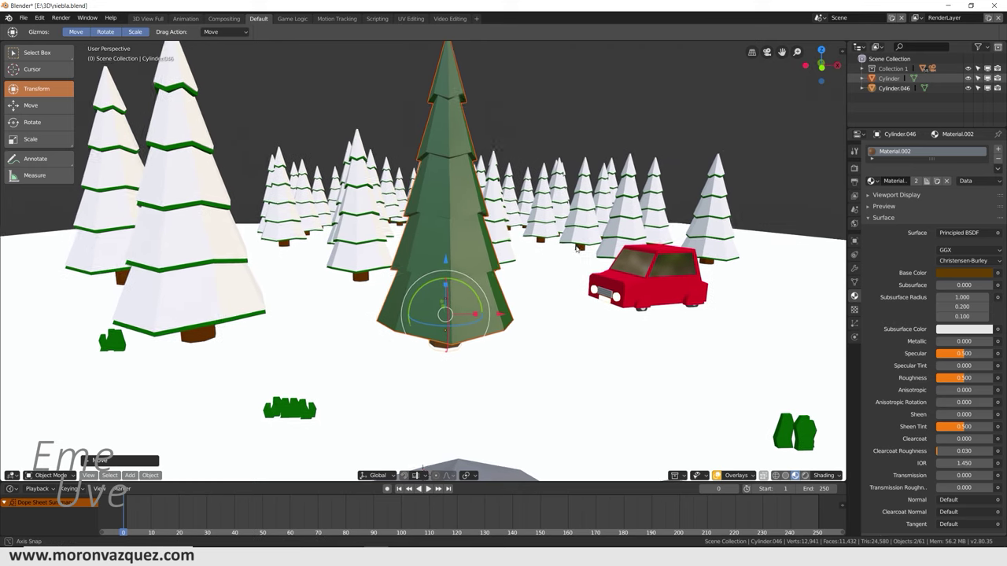
{"action": "left_click", "coordinate": [453, 257]}
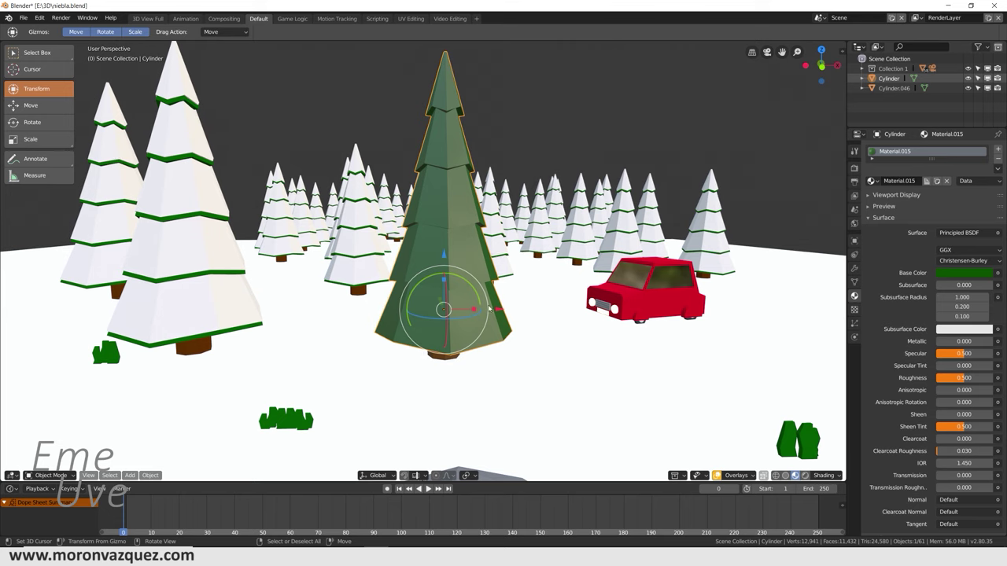
Reselect the centre tree's green foliage (Cylinder) and duplicate it as Cylinder.045.
{"action": "scroll", "coordinate": [503, 336], "scroll_direction": "down", "scroll_amount": 2}
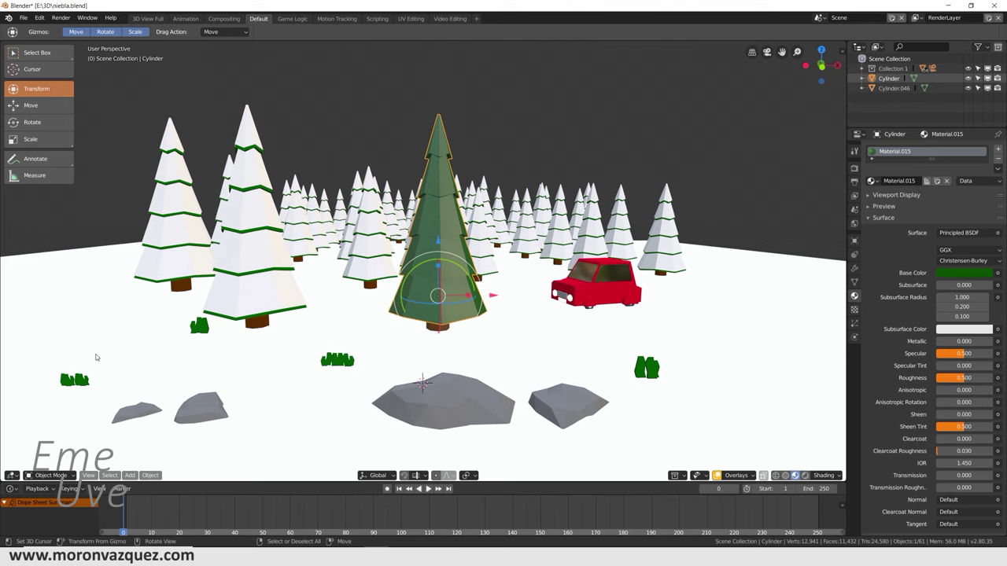
{"action": "scroll", "coordinate": [739, 310], "scroll_direction": "down", "scroll_amount": 2}
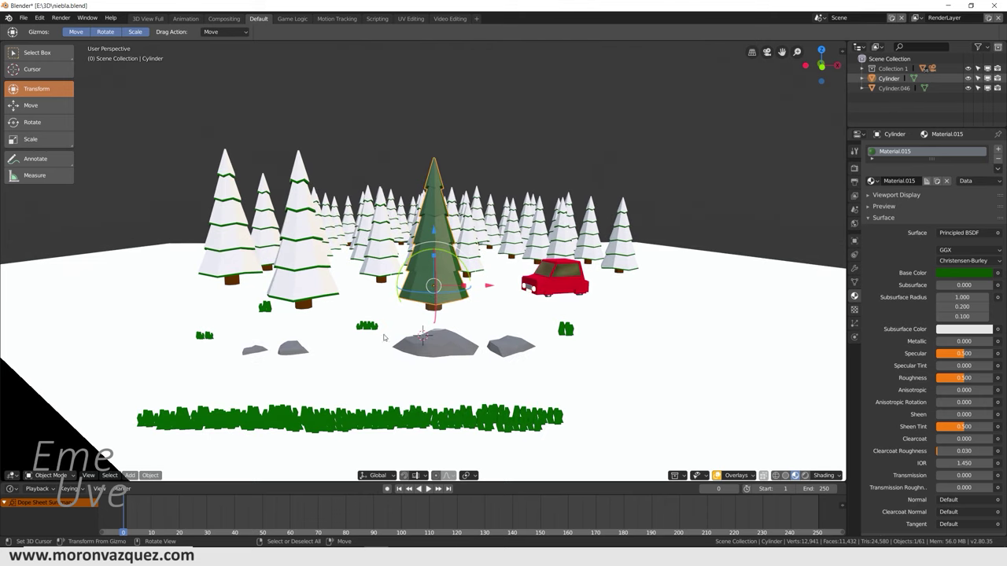
{"action": "scroll", "coordinate": [486, 306], "scroll_direction": "up", "scroll_amount": 2}
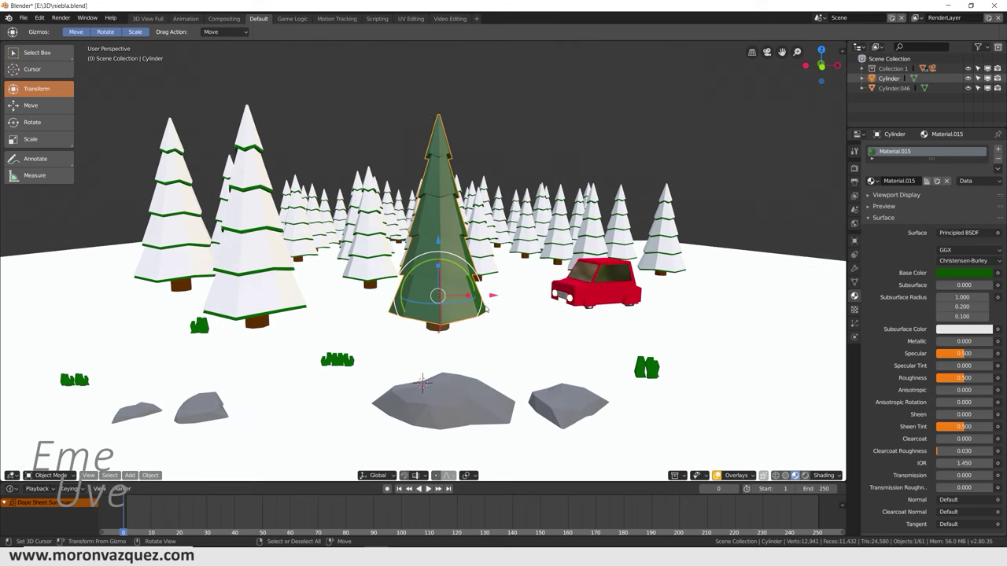
{"action": "scroll", "coordinate": [533, 313], "scroll_direction": "up", "scroll_amount": 2}
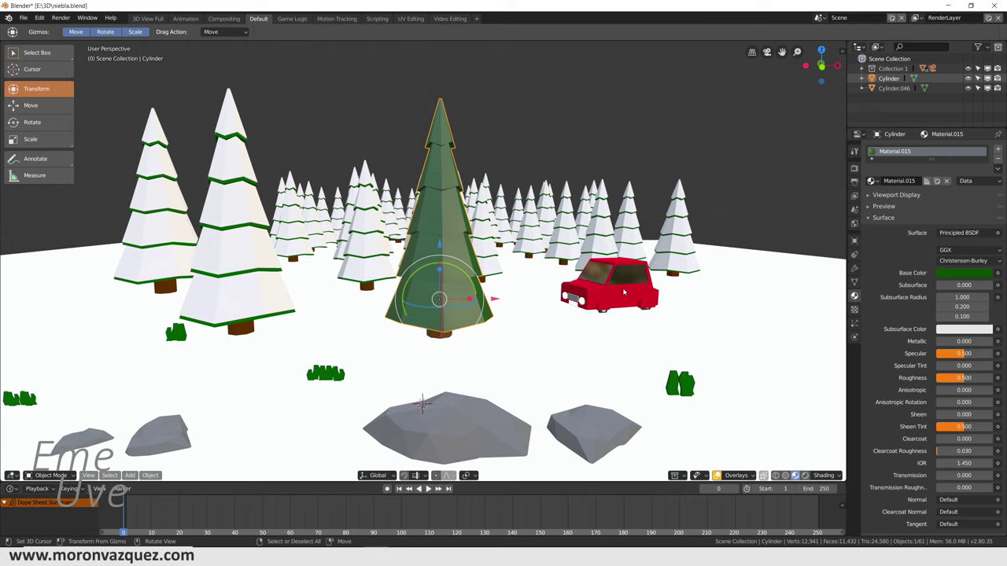
{"action": "scroll", "coordinate": [468, 268], "scroll_direction": "up", "scroll_amount": 2}
{"action": "scroll", "coordinate": [467, 267], "scroll_direction": "up", "scroll_amount": 1}
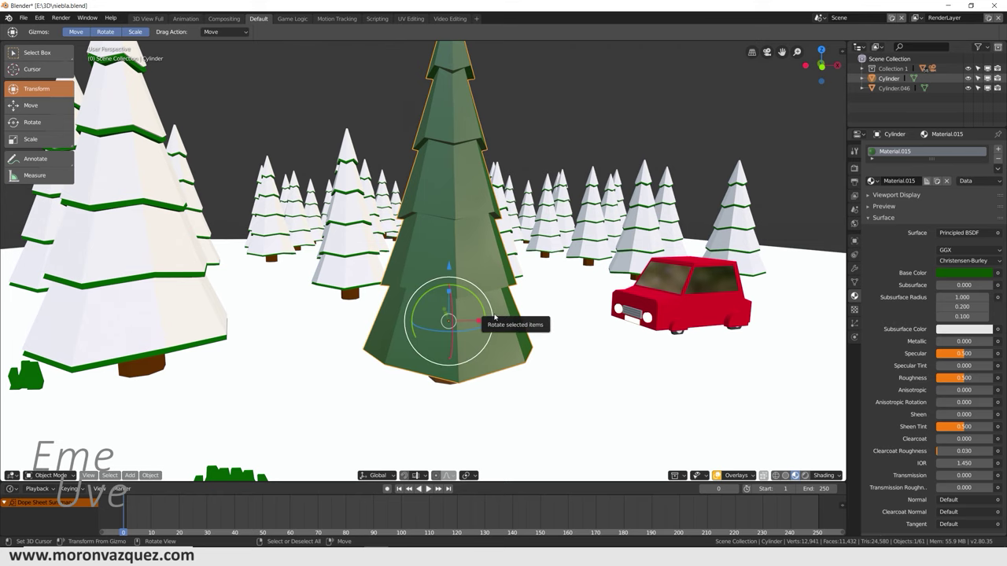
{"action": "middle_click_drag", "start_coordinate": [494, 317], "coordinate": [456, 370]}
{"action": "left_click", "coordinate": [437, 455]}
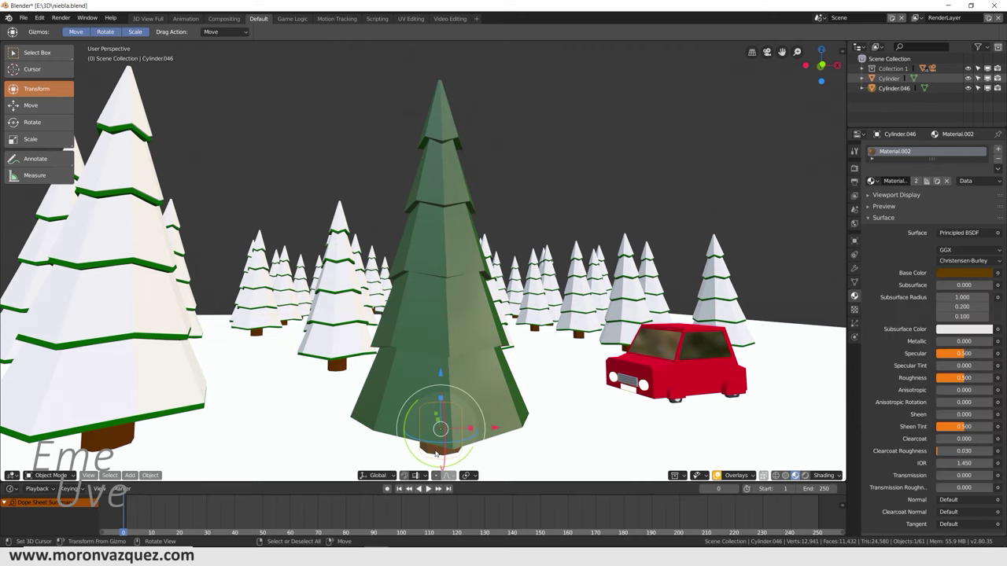
{"action": "left_click", "coordinate": [438, 450]}
{"action": "middle_click_drag", "start_coordinate": [438, 450], "coordinate": [497, 332]}
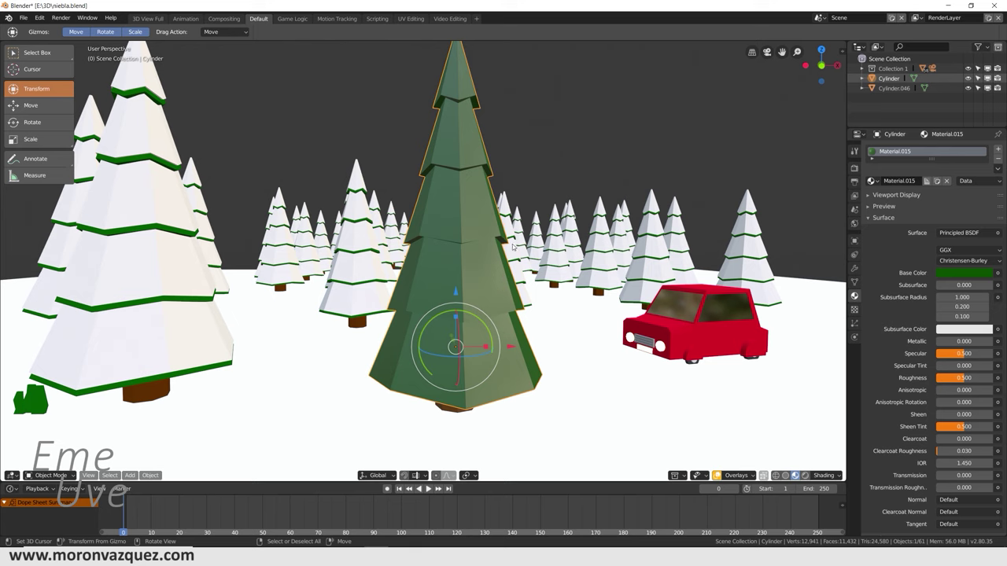
{"action": "key", "text": "shift+d"}
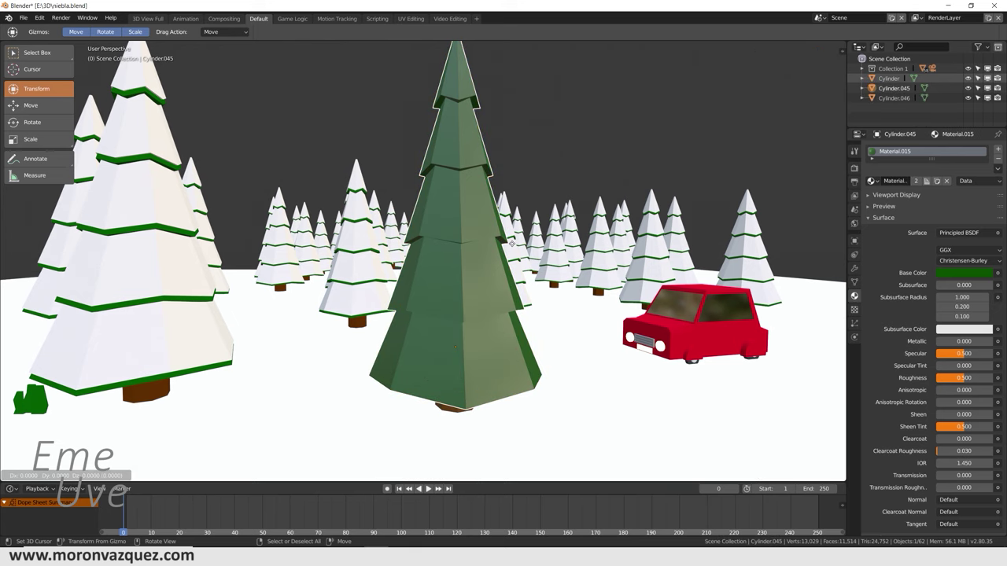
Keep the duplicate in place, raise it slightly along Z, and try Material.008 then Material.006.
{"action": "right_click", "coordinate": [512, 244]}
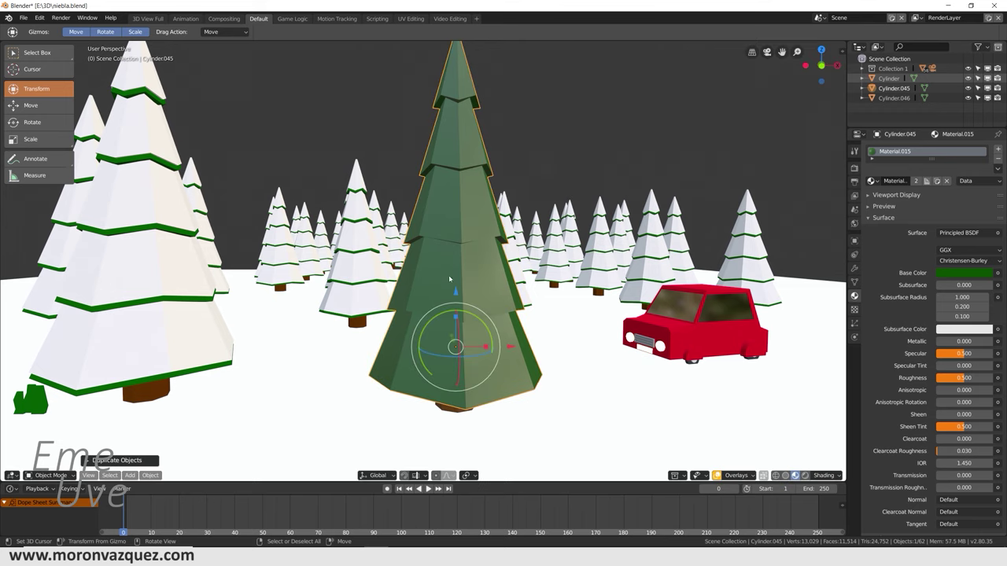
{"action": "left_click_drag", "start_coordinate": [456, 295], "coordinate": [503, 274]}
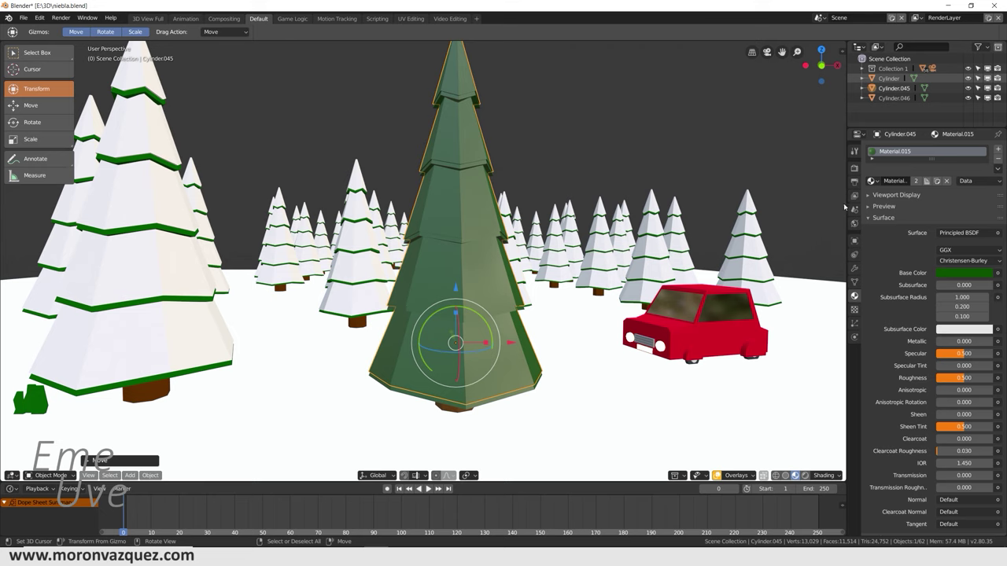
{"action": "left_click", "coordinate": [872, 181]}
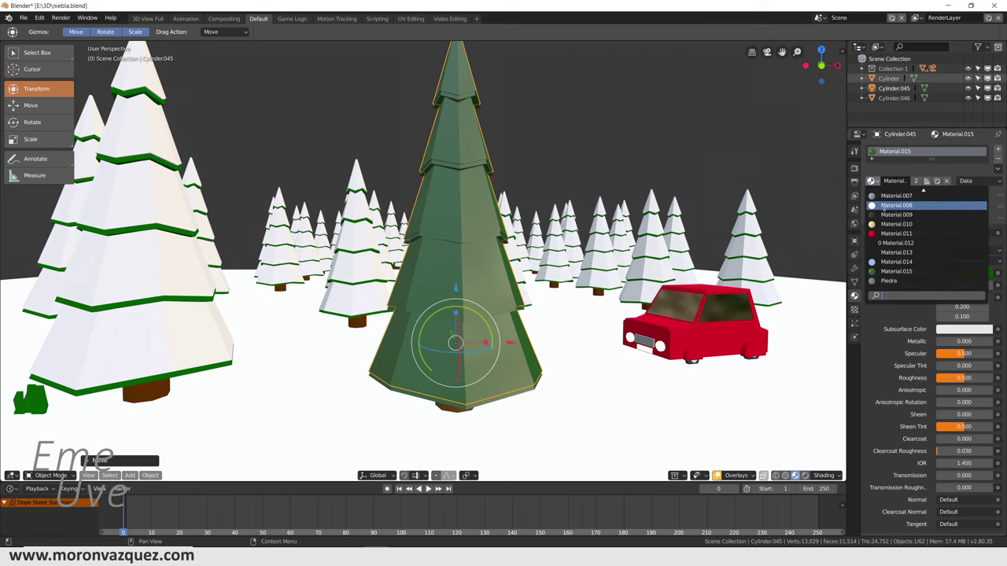
{"action": "left_click", "coordinate": [886, 206]}
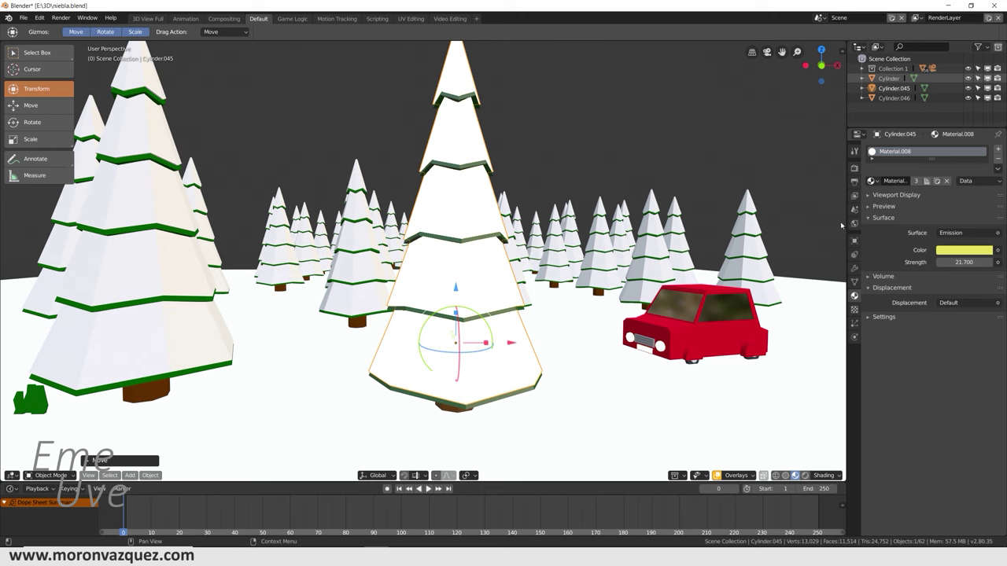
{"action": "left_click", "coordinate": [872, 181]}
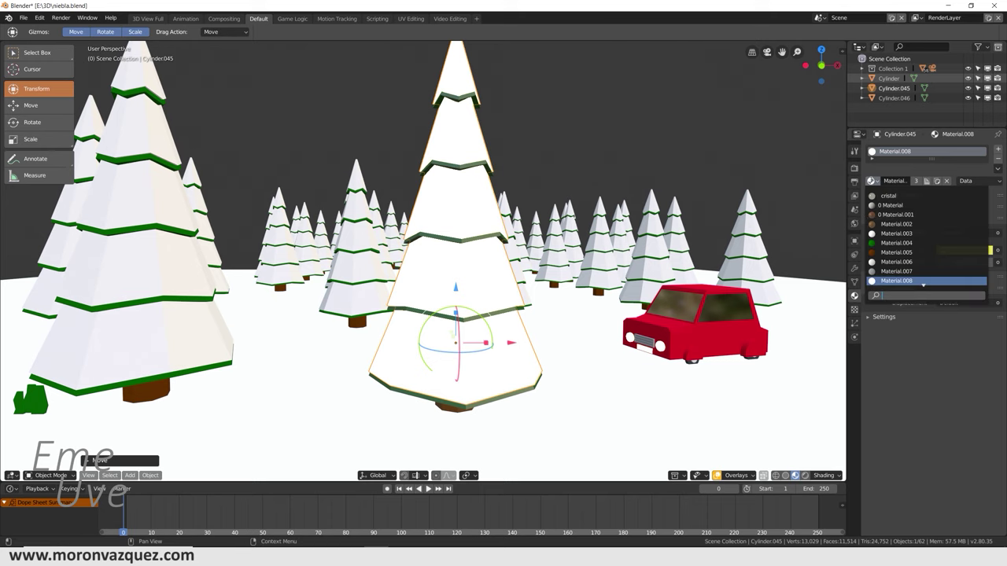
{"action": "left_click", "coordinate": [888, 261]}
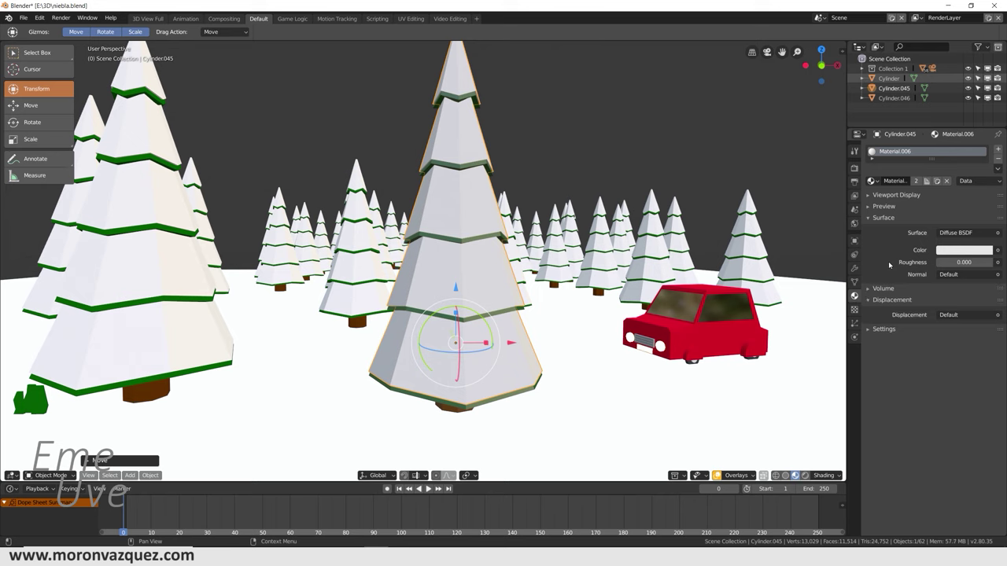
Switch the duplicate back to Material.008, then settle on Material.003.
{"action": "left_click", "coordinate": [872, 181]}
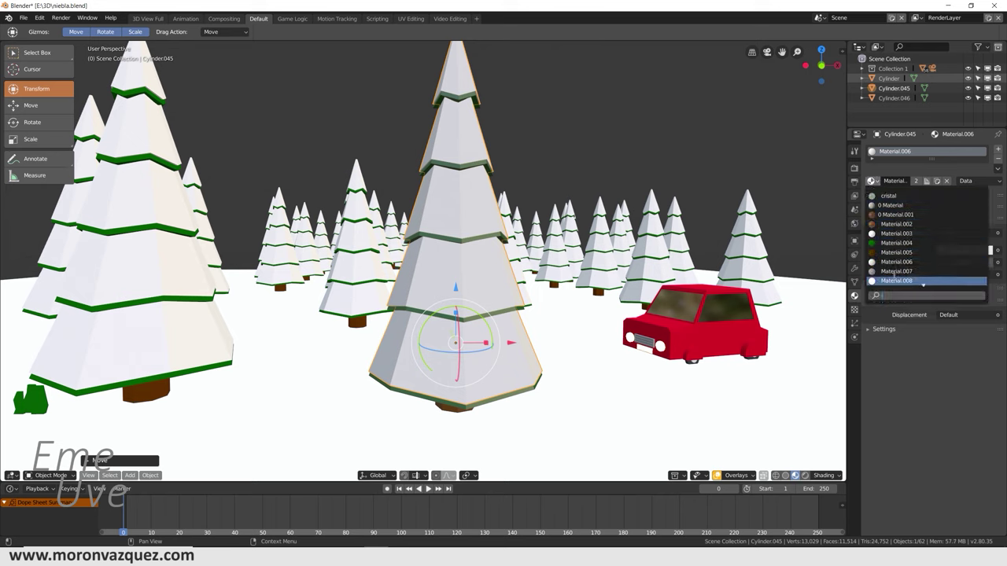
{"action": "scroll", "coordinate": [893, 260], "scroll_direction": "down", "scroll_amount": 4}
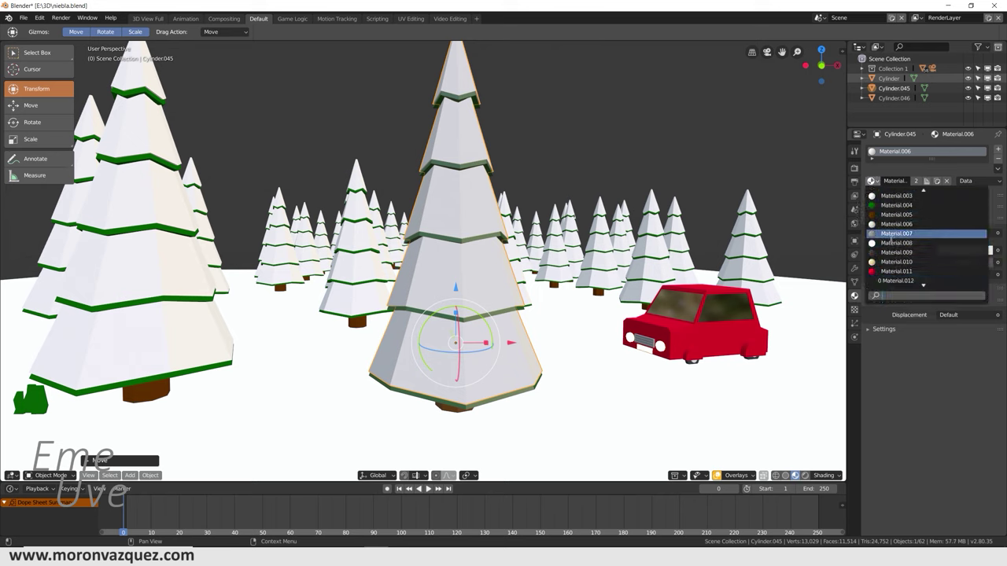
{"action": "left_click", "coordinate": [890, 243]}
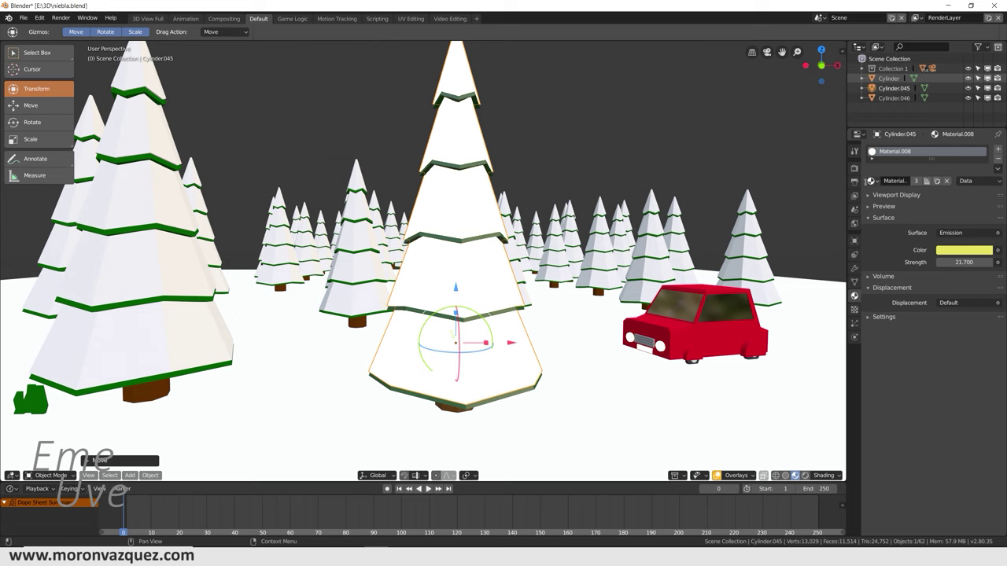
{"action": "left_click", "coordinate": [872, 181]}
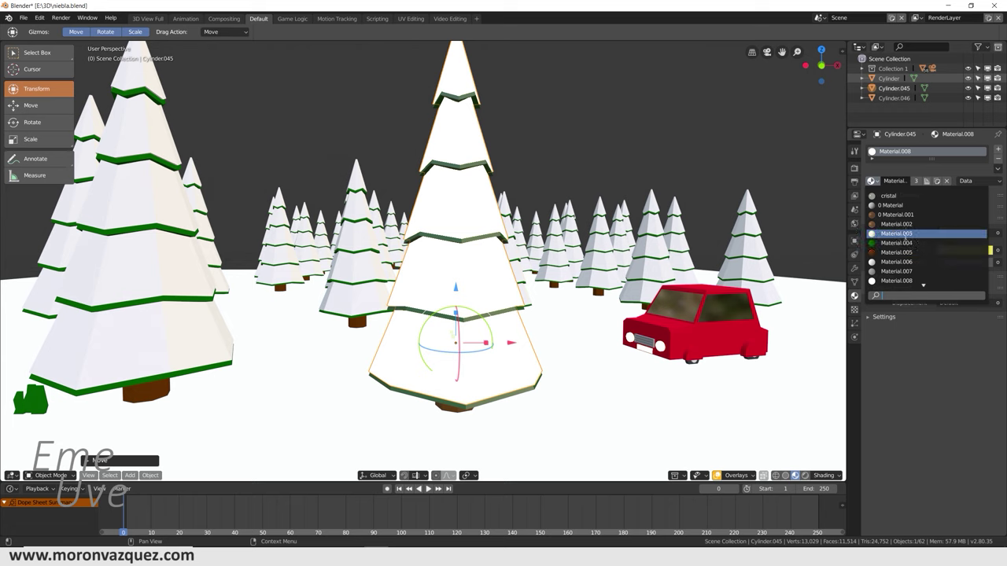
{"action": "scroll", "coordinate": [905, 235], "scroll_direction": "down", "scroll_amount": 4}
{"action": "scroll", "coordinate": [905, 234], "scroll_direction": "down", "scroll_amount": 5}
{"action": "scroll", "coordinate": [905, 236], "scroll_direction": "down", "scroll_amount": 2}
{"action": "scroll", "coordinate": [904, 237], "scroll_direction": "down", "scroll_amount": 2}
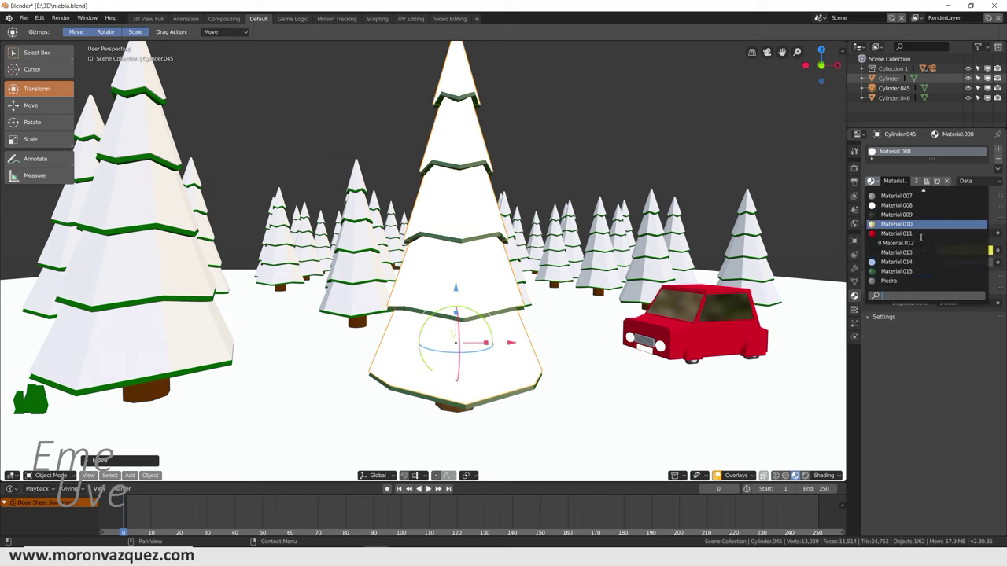
{"action": "scroll", "coordinate": [905, 236], "scroll_direction": "up", "scroll_amount": 5}
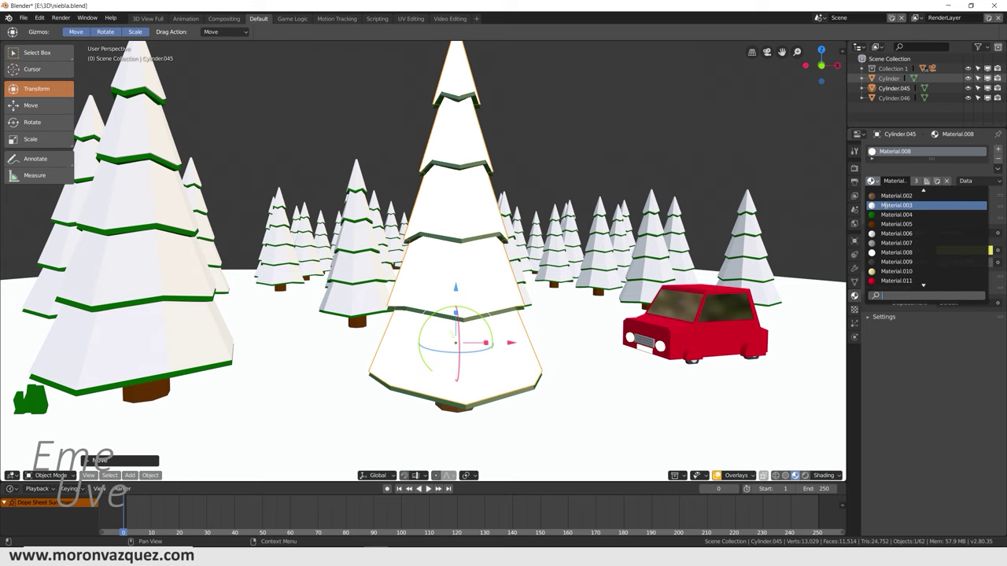
{"action": "left_click", "coordinate": [901, 205]}
Select the white centre tree, undo an accidental move, and keep Material.003 on it.
{"action": "mouse_move", "coordinate": [574, 267]}
{"action": "middle_mouse_down"}
{"action": "mouse_move", "coordinate": [592, 313]}
{"action": "mouse_move", "coordinate": [241, 236]}
{"action": "middle_mouse_up"}
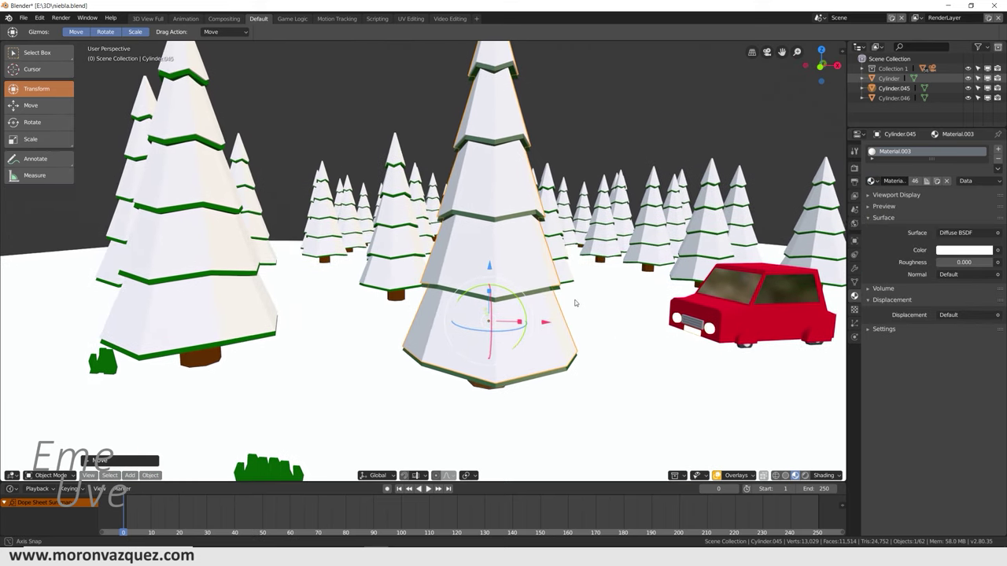
{"action": "left_click", "coordinate": [242, 236]}
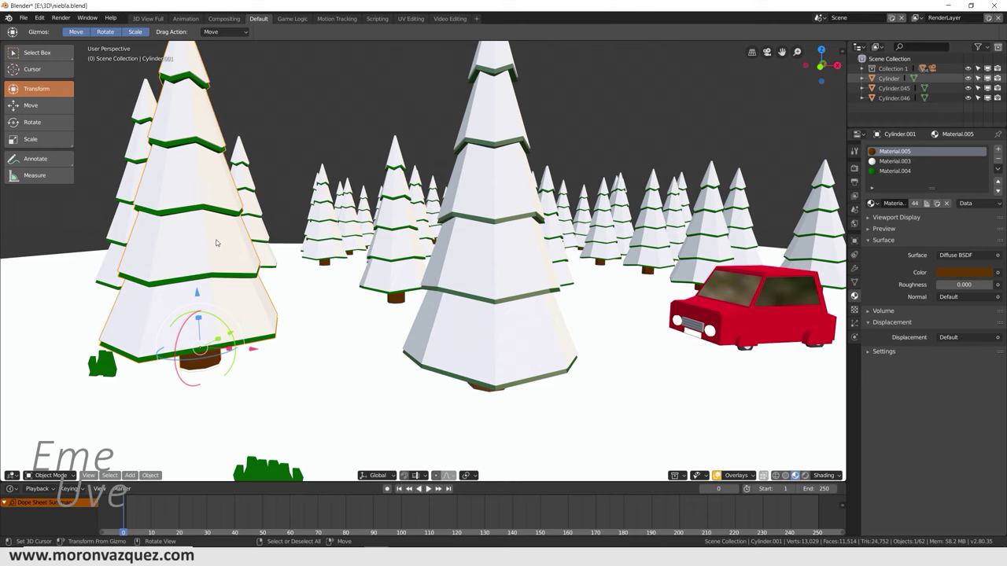
{"action": "left_click", "coordinate": [521, 249]}
{"action": "left_click_drag", "start_coordinate": [521, 249], "coordinate": [626, 232]}
{"action": "key", "text": "ctrl+z"}
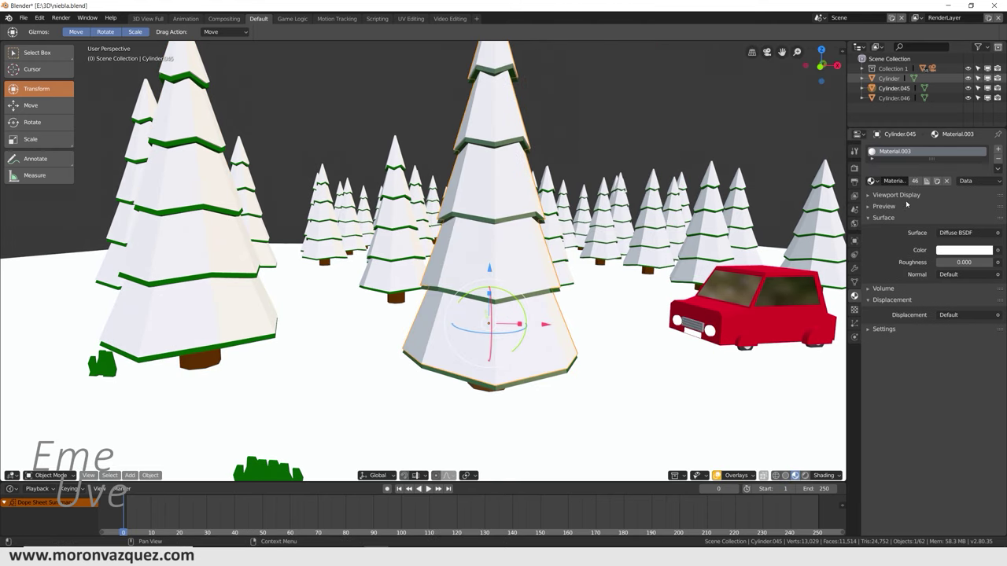
{"action": "left_click", "coordinate": [872, 181]}
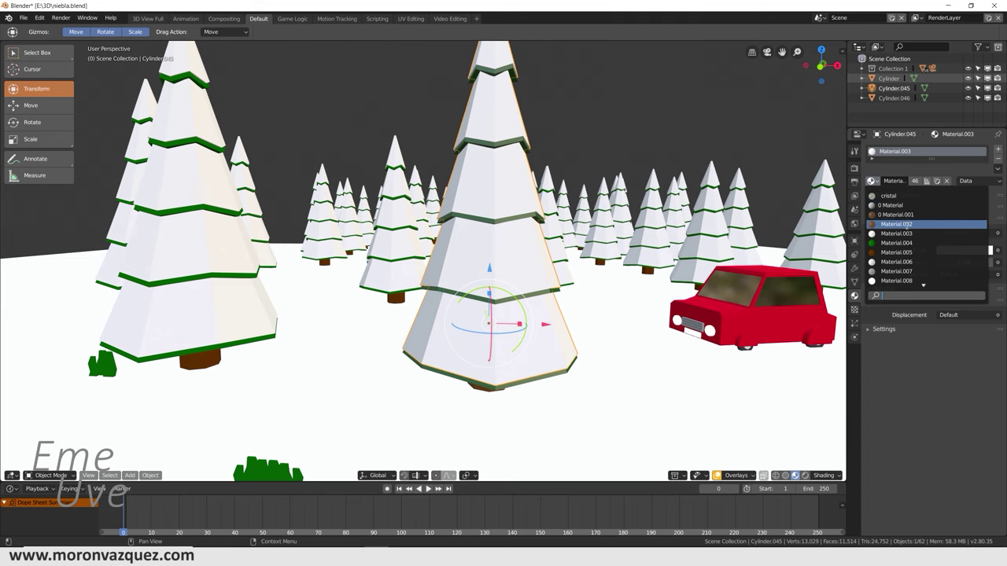
{"action": "left_click", "coordinate": [906, 234]}
Delete the centre tree's white snow layer and its green inner tree.
{"action": "mouse_move", "coordinate": [535, 267]}
{"action": "middle_mouse_down"}
{"action": "mouse_move", "coordinate": [534, 279]}
{"action": "mouse_move", "coordinate": [562, 268]}
{"action": "middle_mouse_up"}
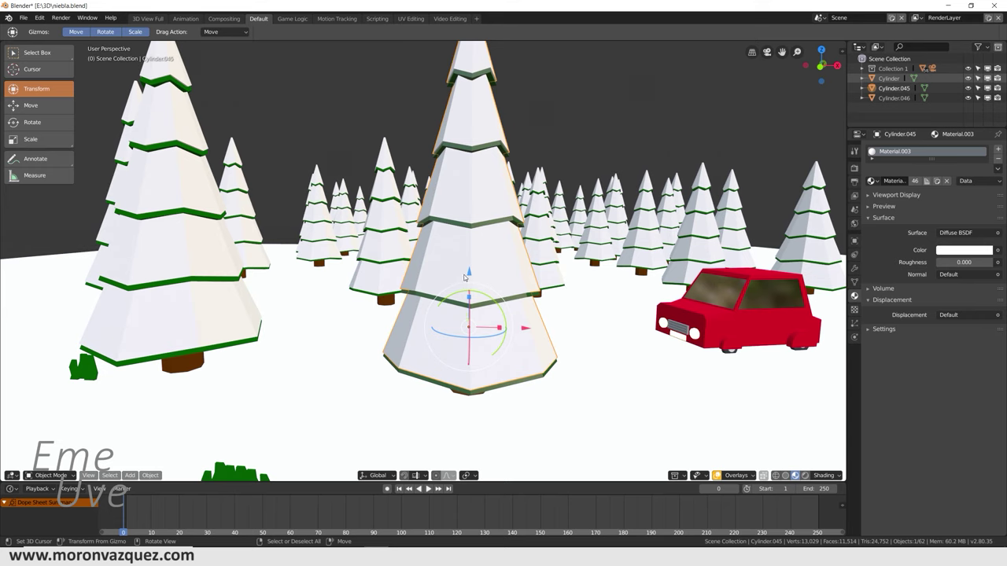
{"action": "left_click_drag", "start_coordinate": [468, 273], "coordinate": [482, 271]}
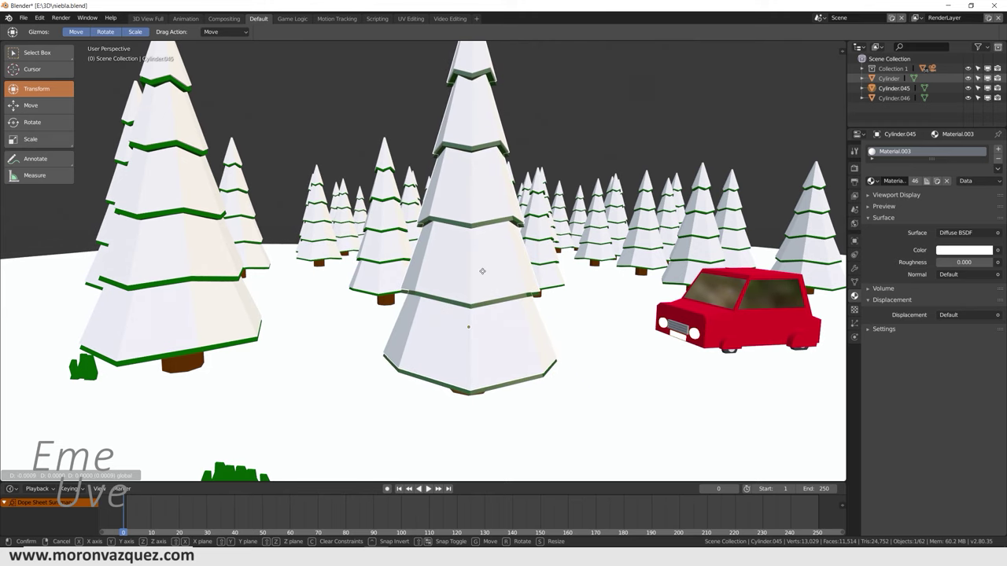
{"action": "left_click_drag", "start_coordinate": [482, 271], "coordinate": [483, 271]}
{"action": "middle_click_drag", "start_coordinate": [482, 272], "coordinate": [421, 244]}
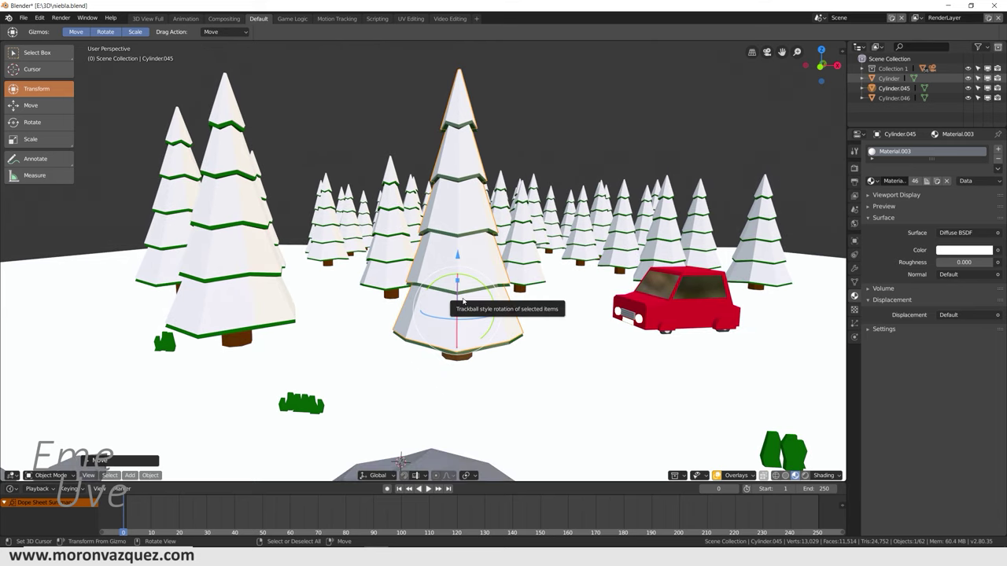
{"action": "key", "text": "Delete"}
{"action": "left_click", "coordinate": [463, 301]}
{"action": "key", "text": "Delete"}
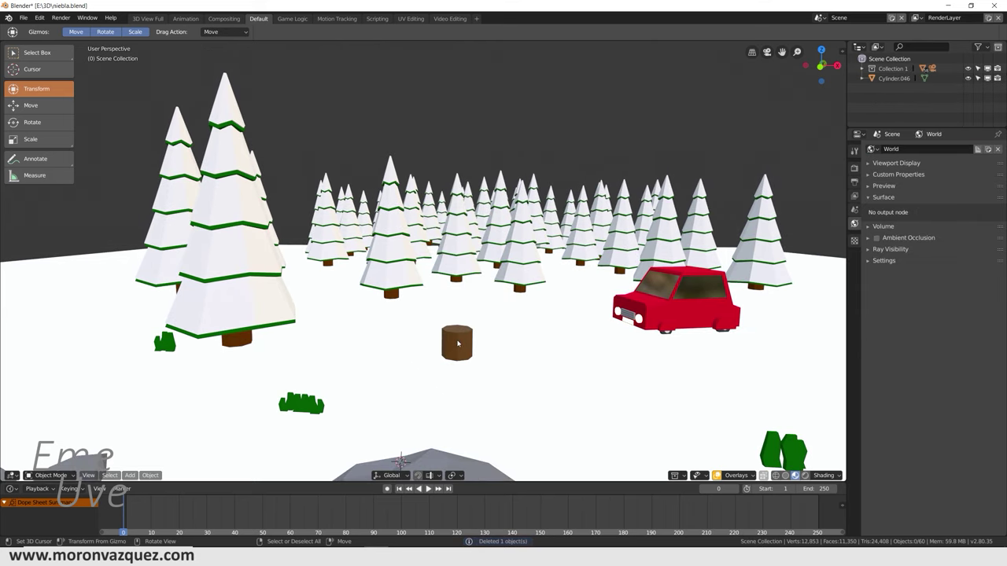
Restore the deleted snow and green parts, then join the tree's snow, foliage and trunk into one object.
{"action": "key", "text": "ctrl+z"}
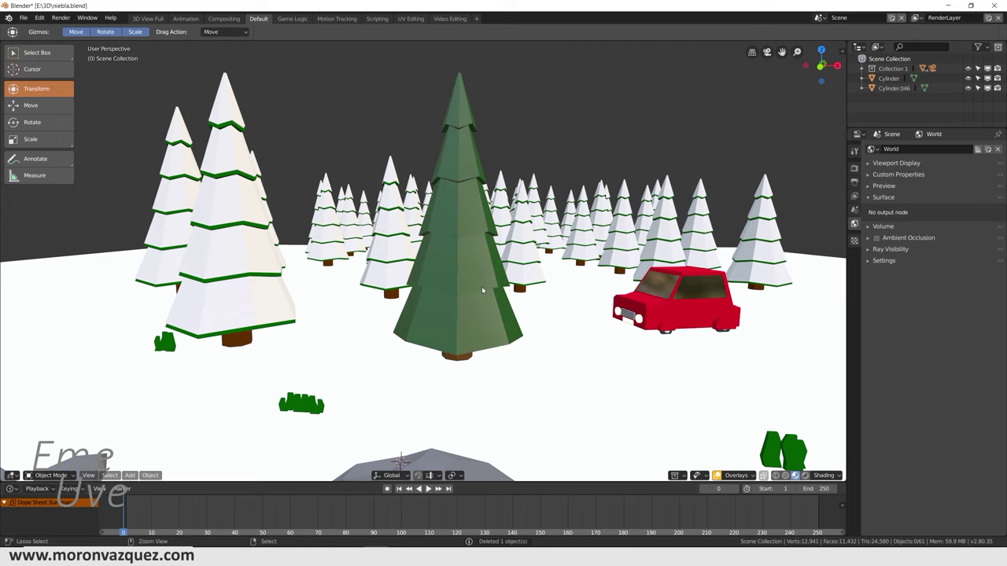
{"action": "key", "text": "ctrl+z"}
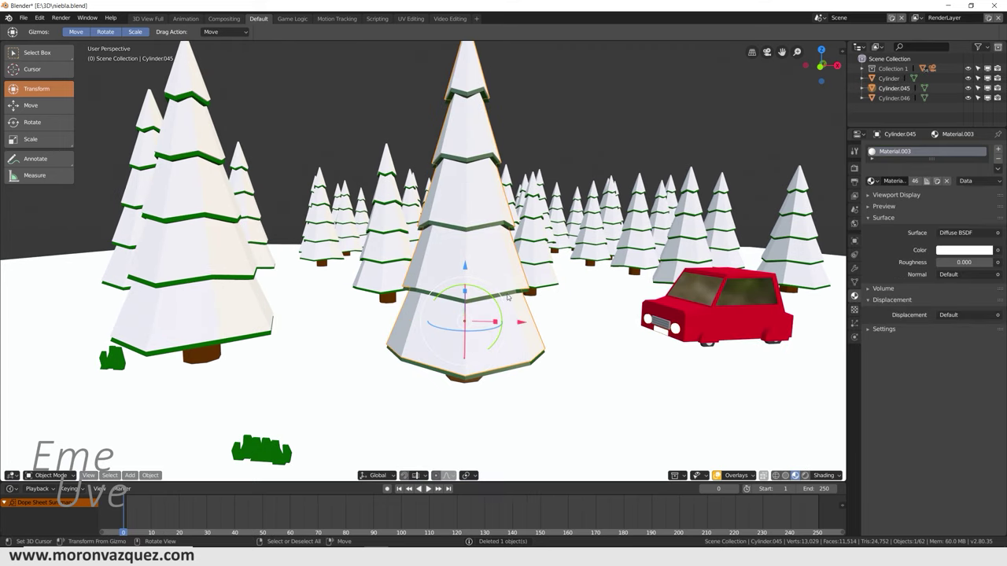
{"action": "scroll", "coordinate": [504, 303], "scroll_direction": "up", "scroll_amount": 1}
{"action": "left_click", "coordinate": [511, 301], "text": "shift"}
{"action": "mouse_move", "coordinate": [513, 301]}
{"action": "middle_mouse_down"}
{"action": "mouse_move", "coordinate": [402, 256]}
{"action": "mouse_move", "coordinate": [396, 398]}
{"action": "mouse_move", "coordinate": [436, 397]}
{"action": "mouse_move", "coordinate": [458, 277]}
{"action": "mouse_move", "coordinate": [440, 212]}
{"action": "middle_mouse_up"}
{"action": "left_click", "coordinate": [440, 398], "text": "shift"}
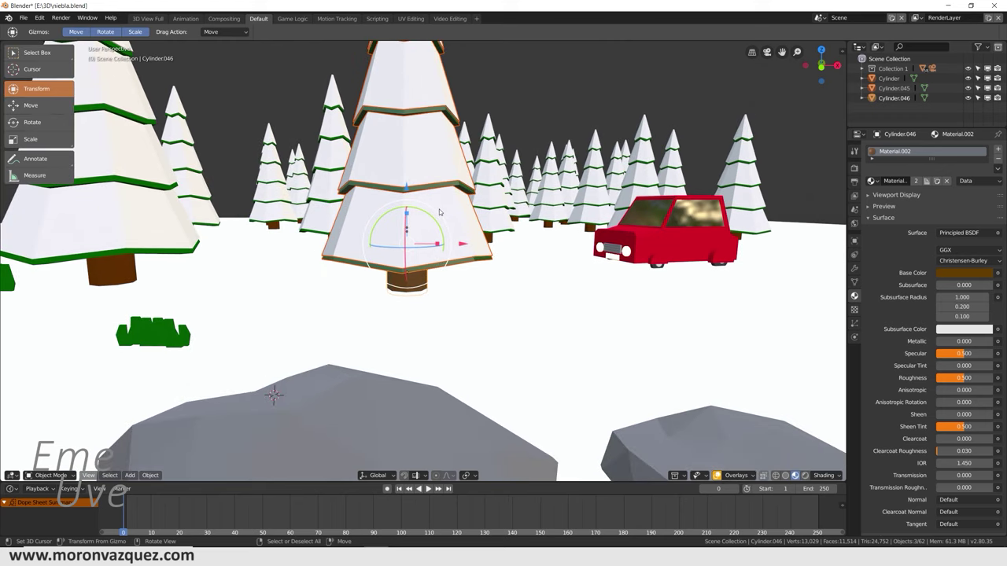
{"action": "key", "text": "ctrl+j"}
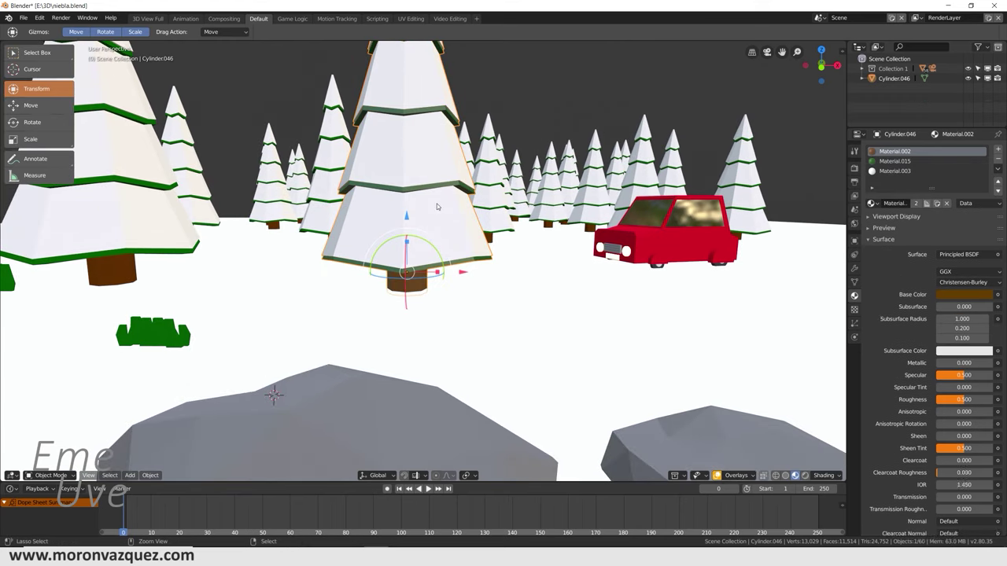
Nudge the tree beside the car left, then select and delete the joined centre tree.
{"action": "scroll", "coordinate": [441, 250], "scroll_direction": "down", "scroll_amount": 3}
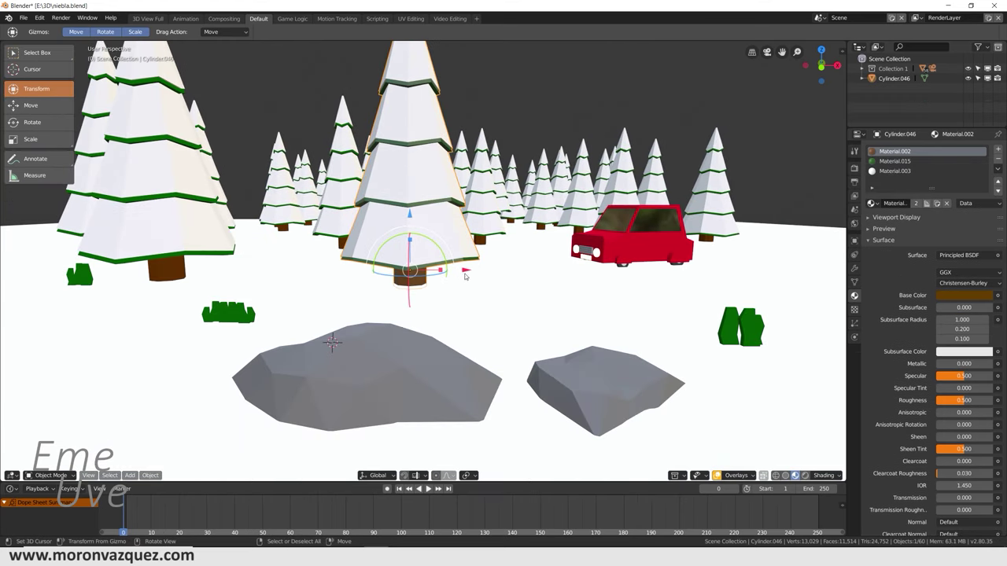
{"action": "left_click", "coordinate": [564, 238]}
{"action": "left_click_drag", "start_coordinate": [563, 239], "coordinate": [550, 243]}
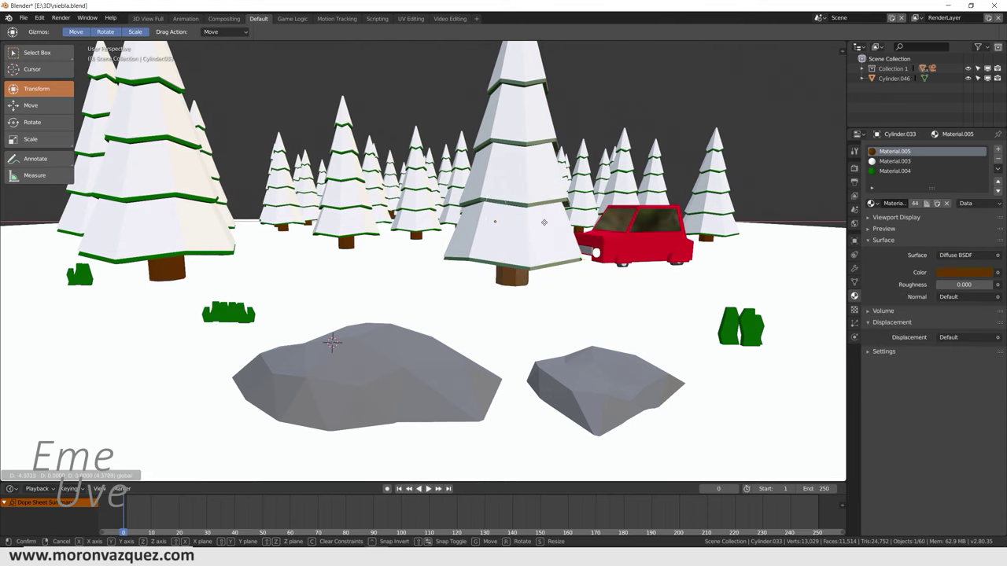
{"action": "key", "text": "ctrl+a"}
{"action": "right_click", "coordinate": [545, 163], "text": "shift"}
{"action": "left_click", "coordinate": [545, 164], "text": "shift"}
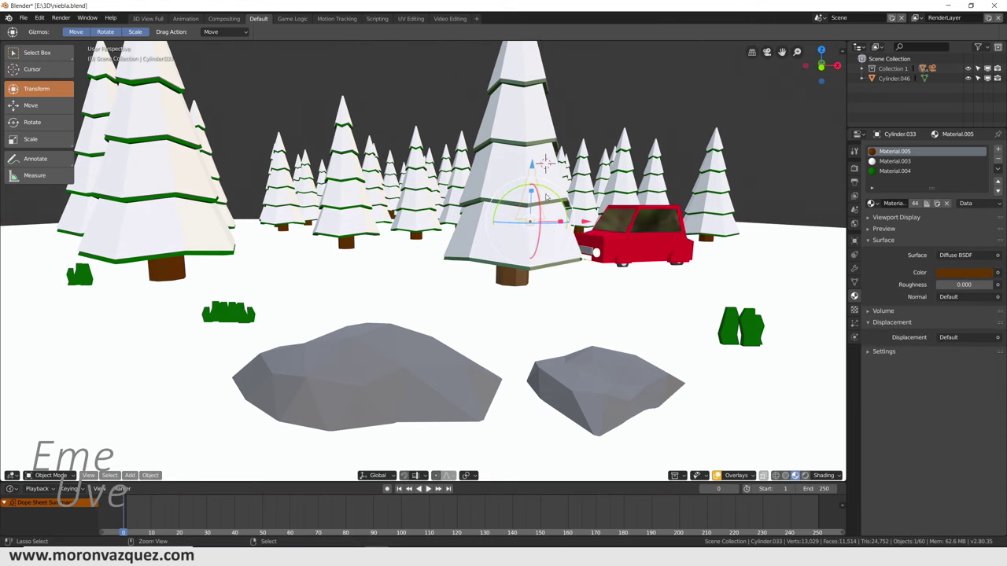
{"action": "left_click_drag", "start_coordinate": [511, 270], "coordinate": [417, 270]}
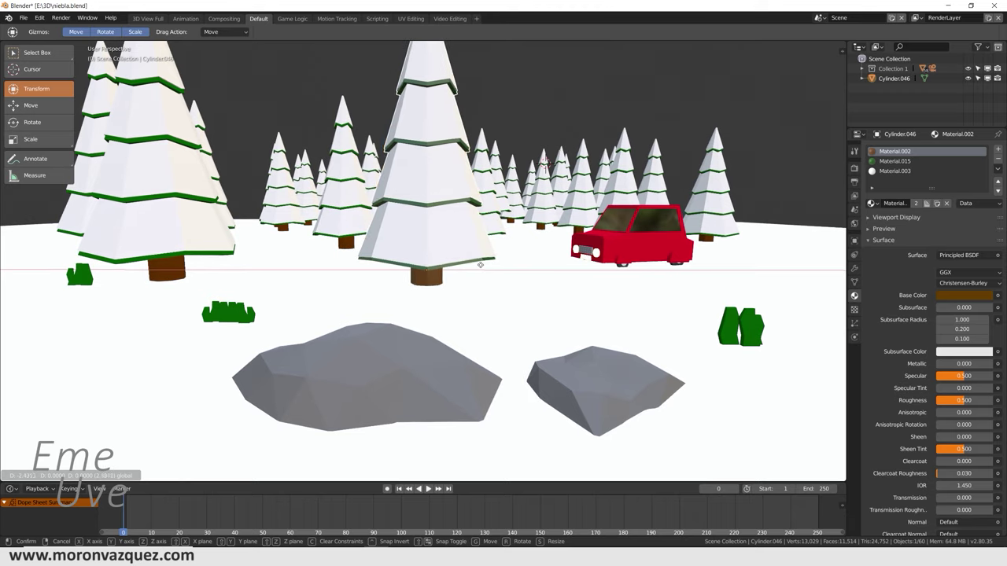
{"action": "key", "text": "Delete"}
{"action": "mouse_move", "coordinate": [455, 239]}
{"action": "middle_mouse_down"}
{"action": "mouse_move", "coordinate": [477, 198]}
{"action": "mouse_move", "coordinate": [464, 162]}
{"action": "mouse_move", "coordinate": [443, 218]}
{"action": "mouse_move", "coordinate": [445, 188]}
{"action": "mouse_move", "coordinate": [456, 361]}
{"action": "middle_mouse_up"}
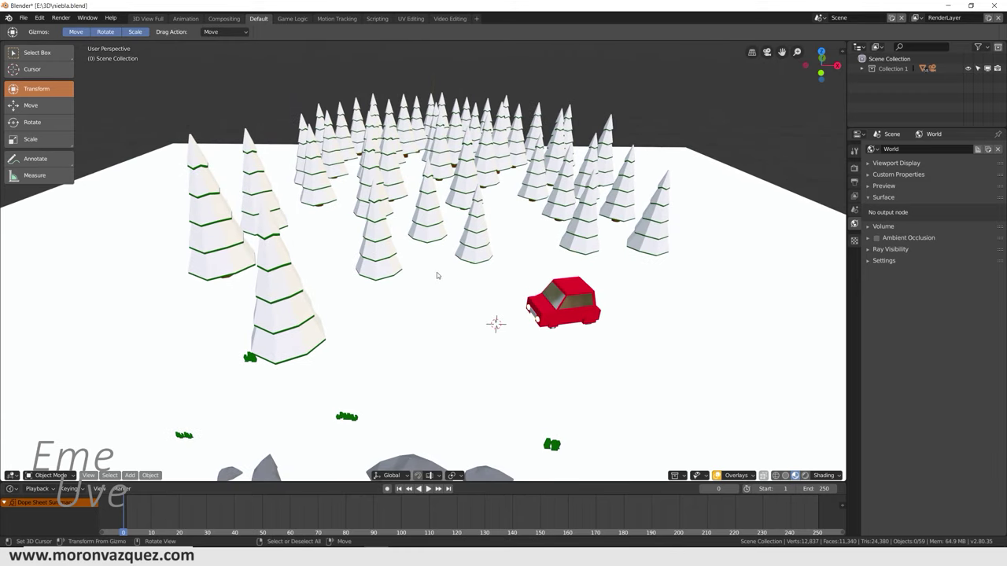
Switch to top view (Numpad 7) and select the tree at the forest's left edge.
{"action": "left_click", "coordinate": [276, 329]}
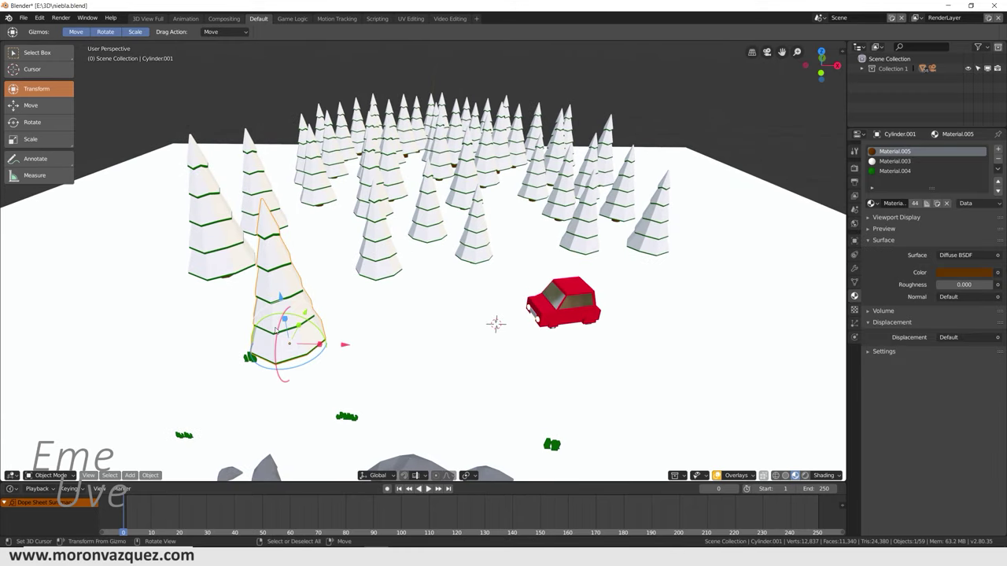
{"action": "key", "text": "KP_7"}
{"action": "scroll", "coordinate": [501, 166], "scroll_direction": "down", "scroll_amount": 4}
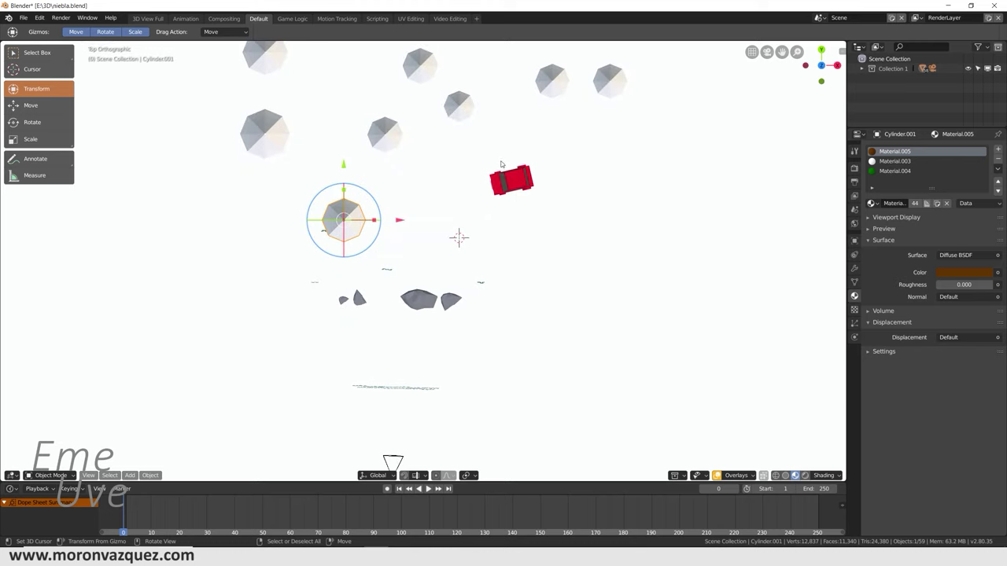
{"action": "scroll", "coordinate": [488, 204], "scroll_direction": "down", "scroll_amount": 4}
{"action": "scroll", "coordinate": [451, 306], "scroll_direction": "up", "scroll_amount": 4, "text": "shift"}
{"action": "scroll", "coordinate": [451, 303], "scroll_direction": "up", "scroll_amount": 2}
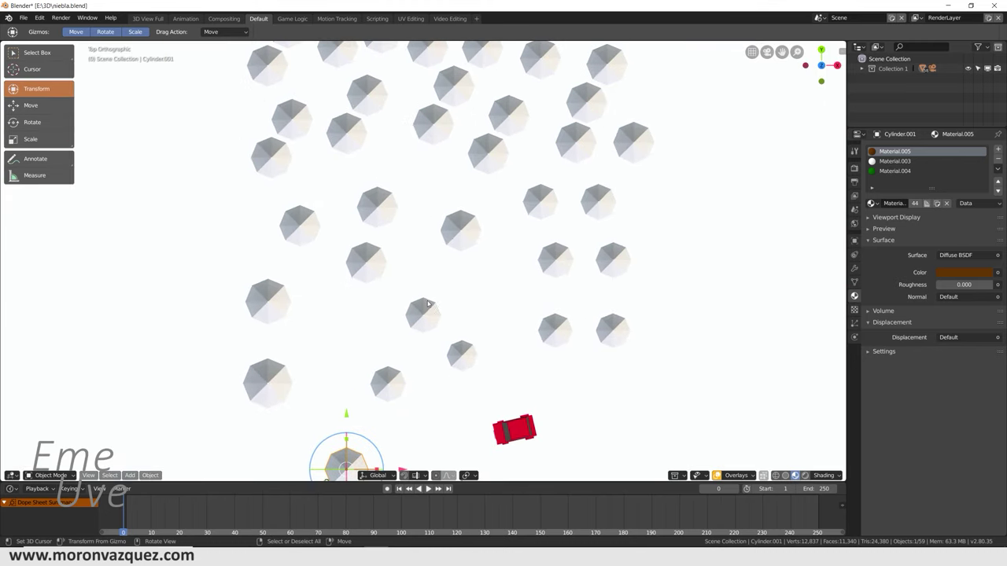
{"action": "scroll", "coordinate": [451, 303], "scroll_direction": "down", "scroll_amount": 1}
{"action": "left_click", "coordinate": [317, 295]}
{"action": "left_click", "coordinate": [338, 228]}
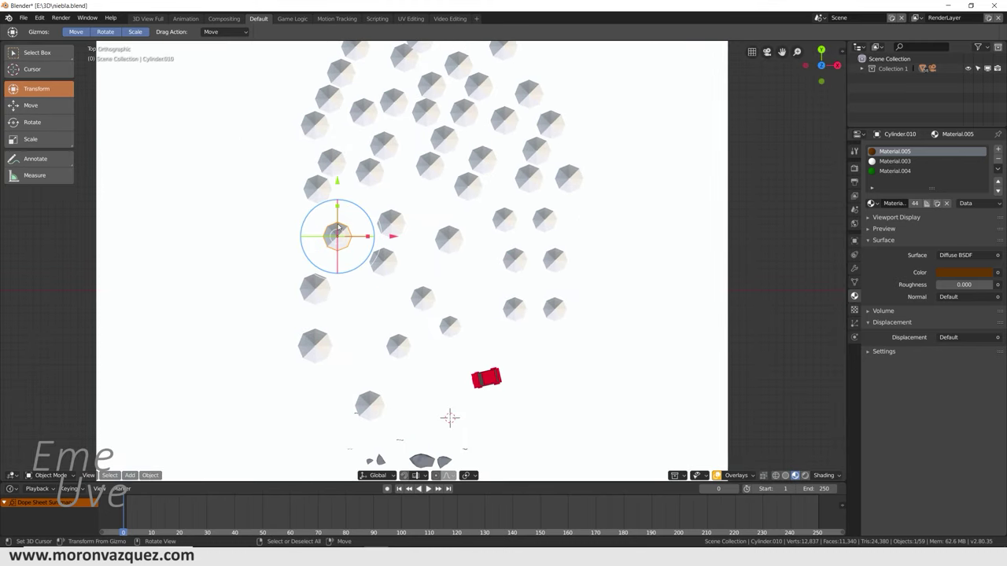
{"action": "left_click", "coordinate": [320, 196]}
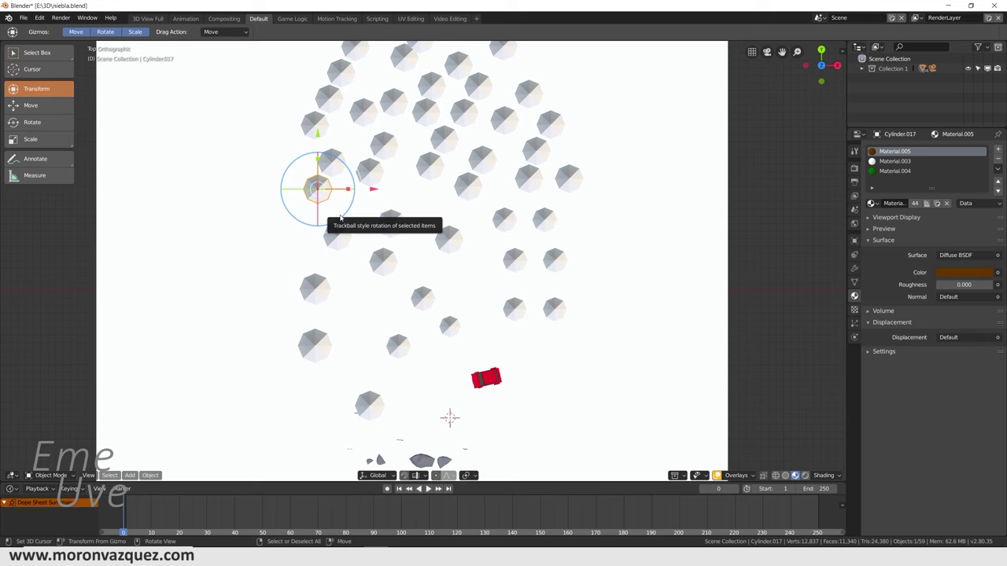
Duplicate the left-edge tree and place the copy, undoing a snap to the 3D cursor.
{"action": "key", "text": "shift+d"}
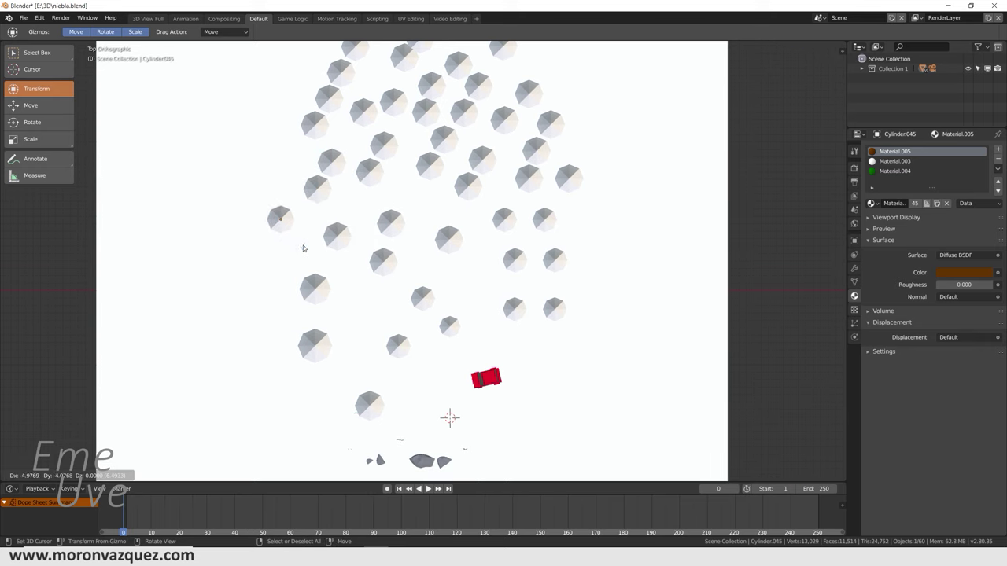
{"action": "left_click", "coordinate": [303, 244]}
{"action": "key", "text": "shift+s"}
{"action": "left_click", "coordinate": [309, 211]}
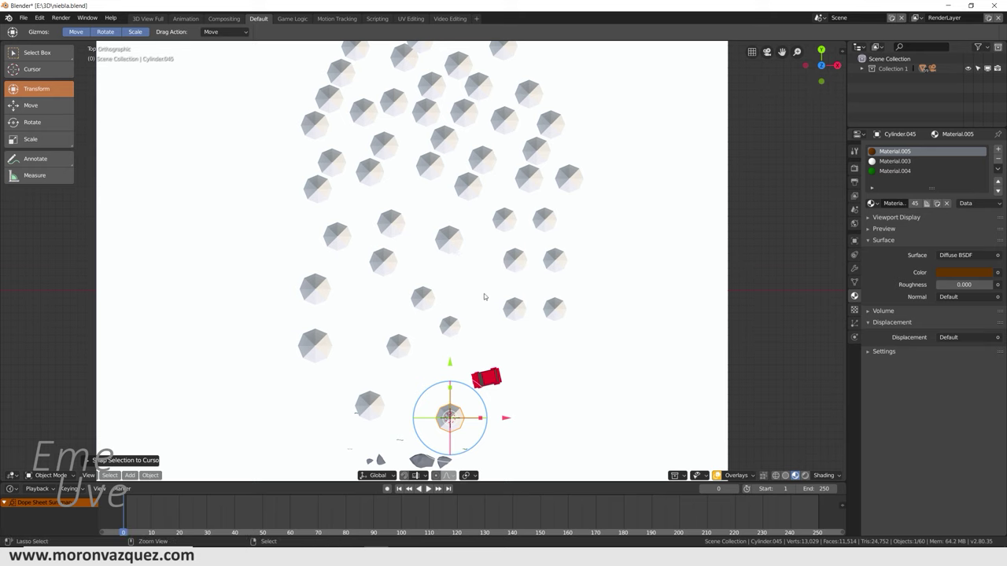
{"action": "key", "text": "ctrl+z"}
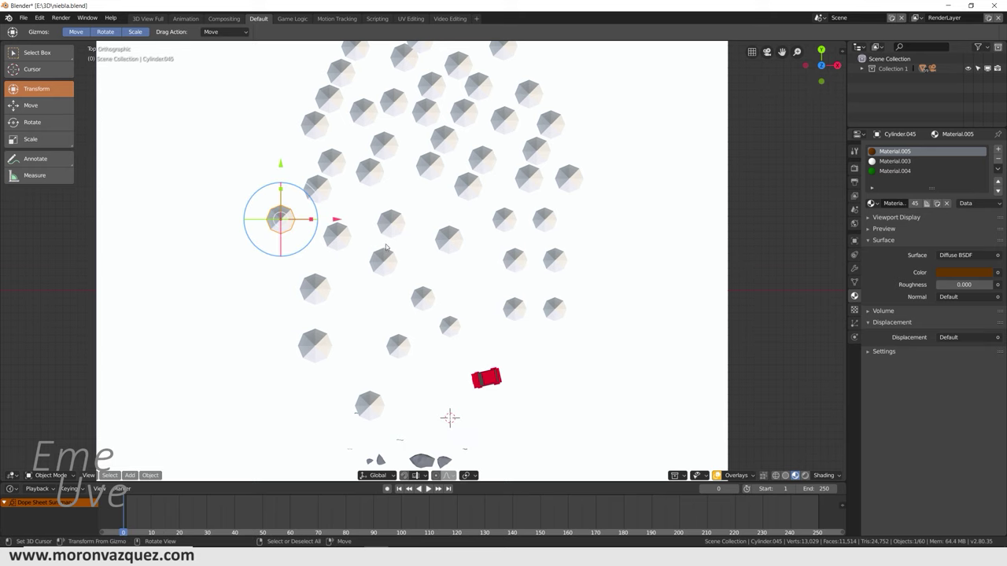
Place four more tree copies at the left edge, top left, top right and right side.
{"action": "key", "text": "shift+d"}
{"action": "left_click", "coordinate": [344, 177]}
{"action": "key", "text": "shift+d"}
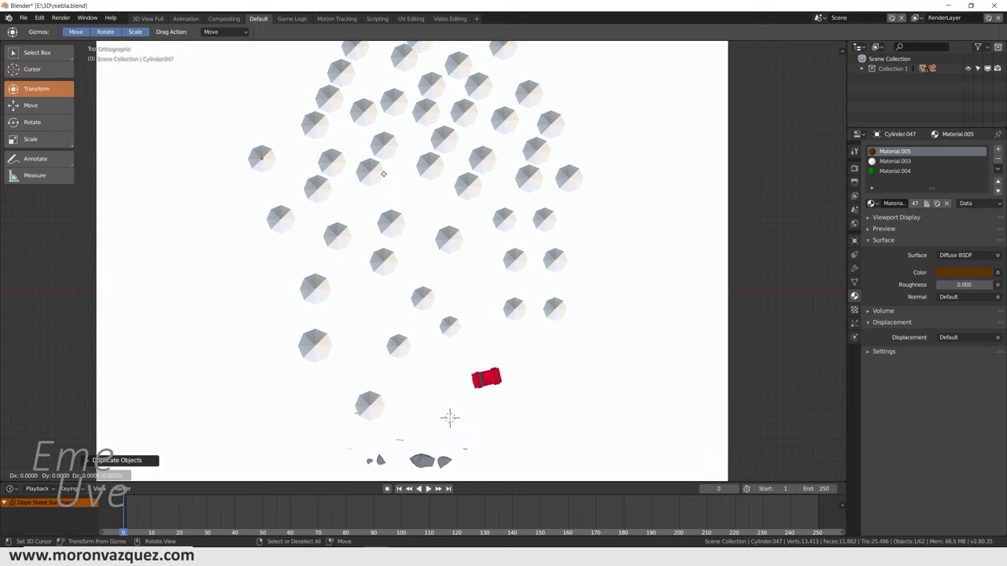
{"action": "left_click", "coordinate": [403, 107]}
{"action": "key", "text": "shift+d"}
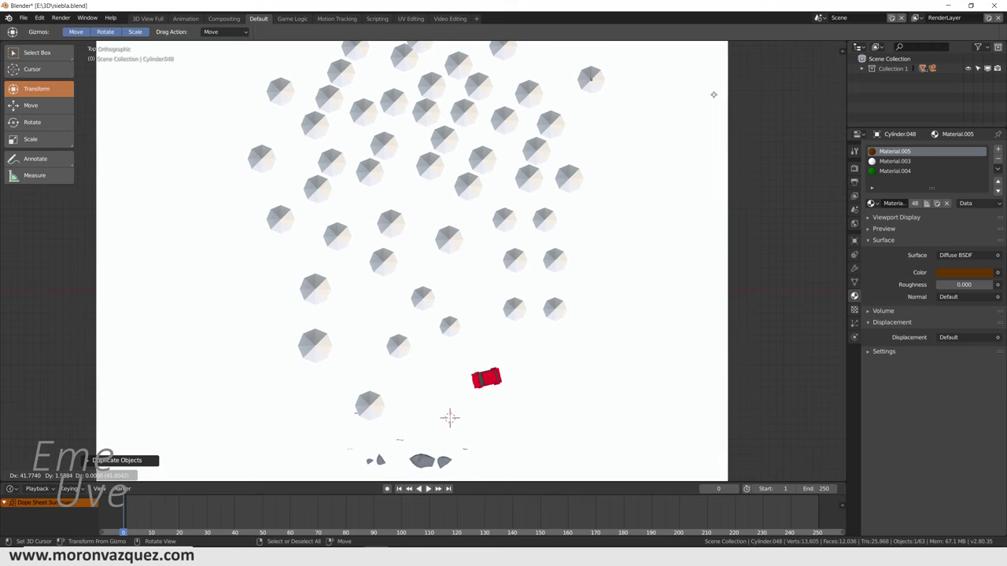
{"action": "left_click", "coordinate": [713, 95]}
{"action": "key", "text": "shift+d"}
{"action": "left_click", "coordinate": [733, 169]}
{"action": "middle_click_drag", "start_coordinate": [667, 297], "coordinate": [671, 204]}
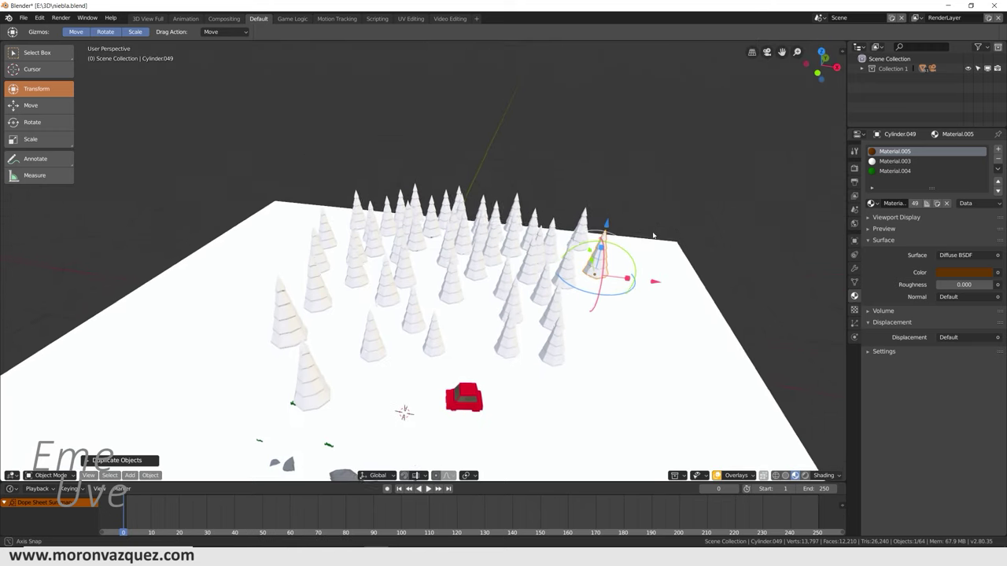
Resize several trees in the middle of the forest with the S scale tool.
{"action": "scroll", "coordinate": [477, 282], "scroll_direction": "up", "scroll_amount": 3}
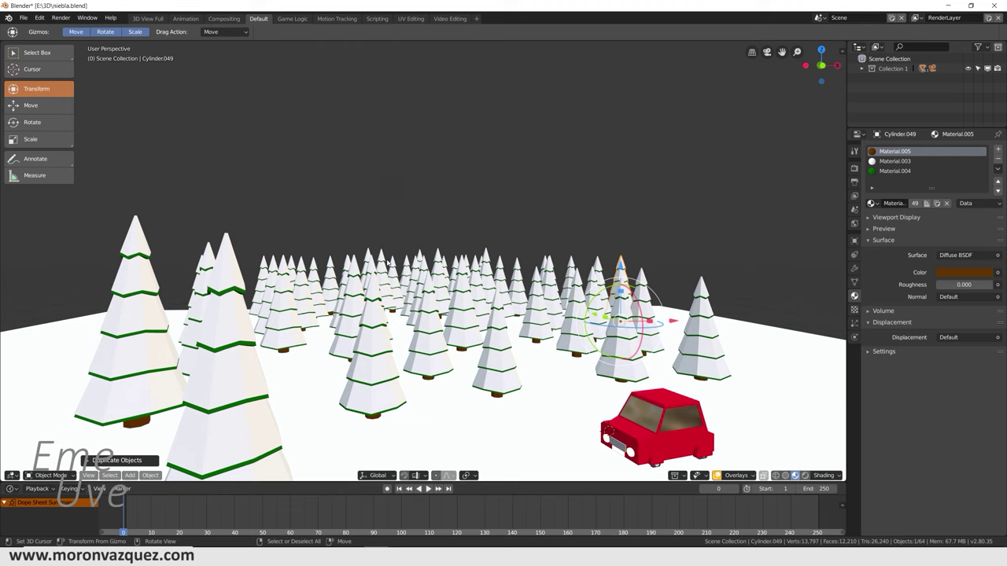
{"action": "left_click", "coordinate": [388, 262]}
{"action": "key", "text": "s"}
{"action": "left_click", "coordinate": [416, 265]}
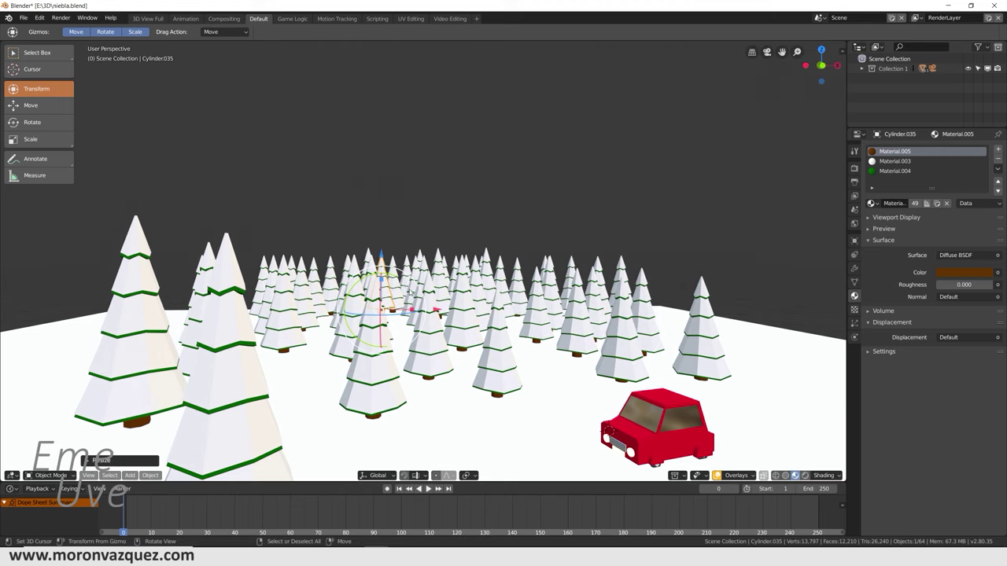
{"action": "left_click", "coordinate": [521, 277]}
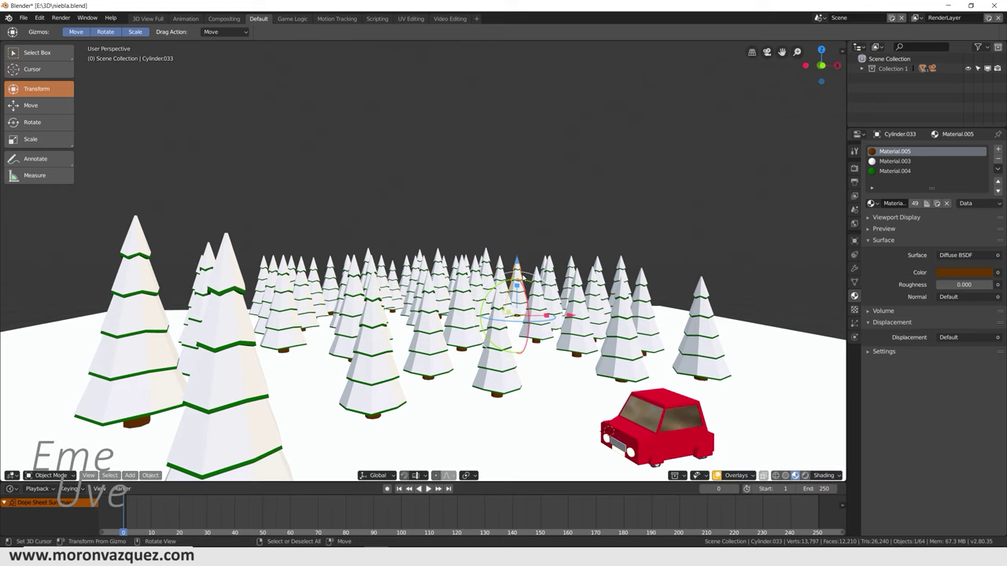
{"action": "left_click", "coordinate": [485, 266]}
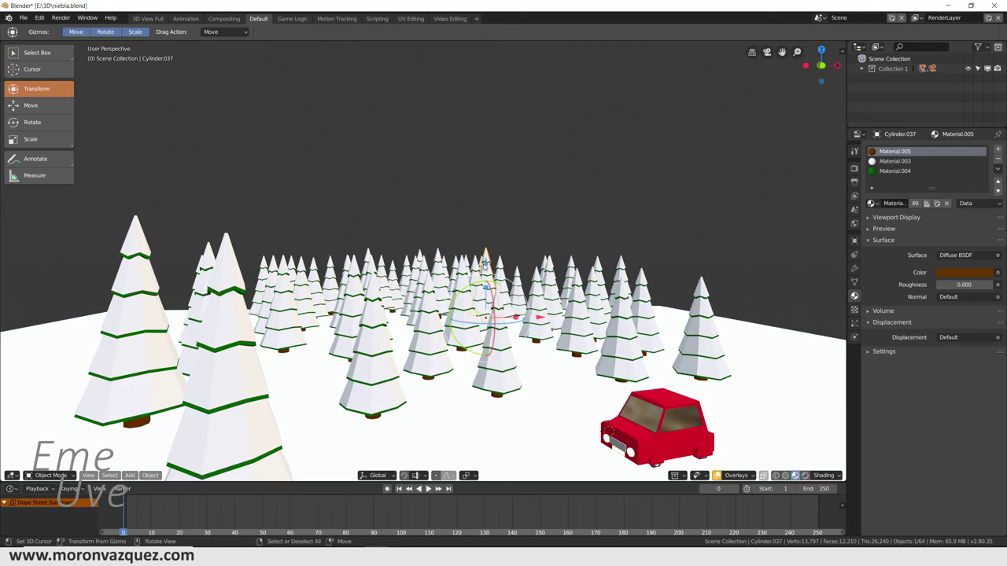
{"action": "left_click", "coordinate": [439, 267]}
{"action": "key", "text": "s"}
{"action": "left_click", "coordinate": [441, 272]}
Orbit in close to the trees and red car and switch to Rendered viewport shading.
{"action": "mouse_move", "coordinate": [441, 271]}
{"action": "middle_mouse_down"}
{"action": "mouse_move", "coordinate": [640, 365]}
{"action": "mouse_move", "coordinate": [649, 314]}
{"action": "middle_mouse_up"}
{"action": "scroll", "coordinate": [641, 365], "scroll_direction": "down", "scroll_amount": 3}
{"action": "scroll", "coordinate": [556, 322], "scroll_direction": "up", "scroll_amount": 5}
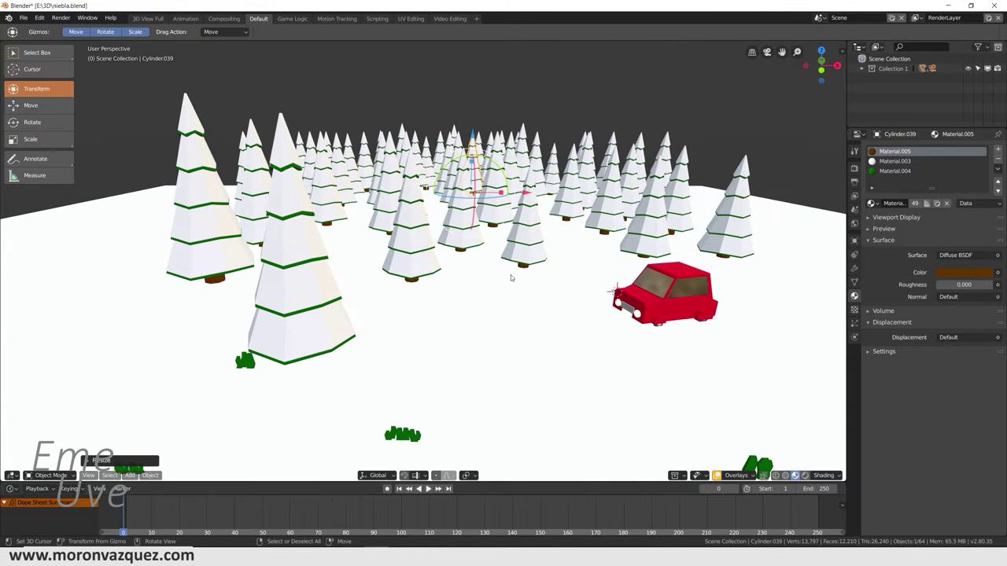
{"action": "mouse_move", "coordinate": [568, 313]}
{"action": "middle_mouse_down"}
{"action": "mouse_move", "coordinate": [618, 280]}
{"action": "mouse_move", "coordinate": [611, 310]}
{"action": "middle_mouse_up"}
{"action": "scroll", "coordinate": [577, 340], "scroll_direction": "down", "scroll_amount": 2}
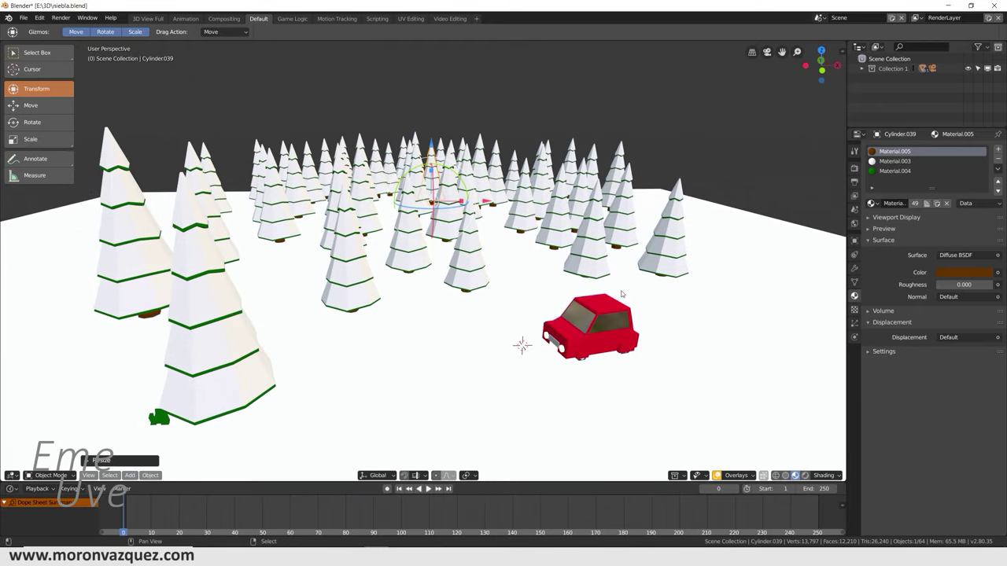
{"action": "middle_click_drag", "start_coordinate": [576, 340], "coordinate": [578, 318]}
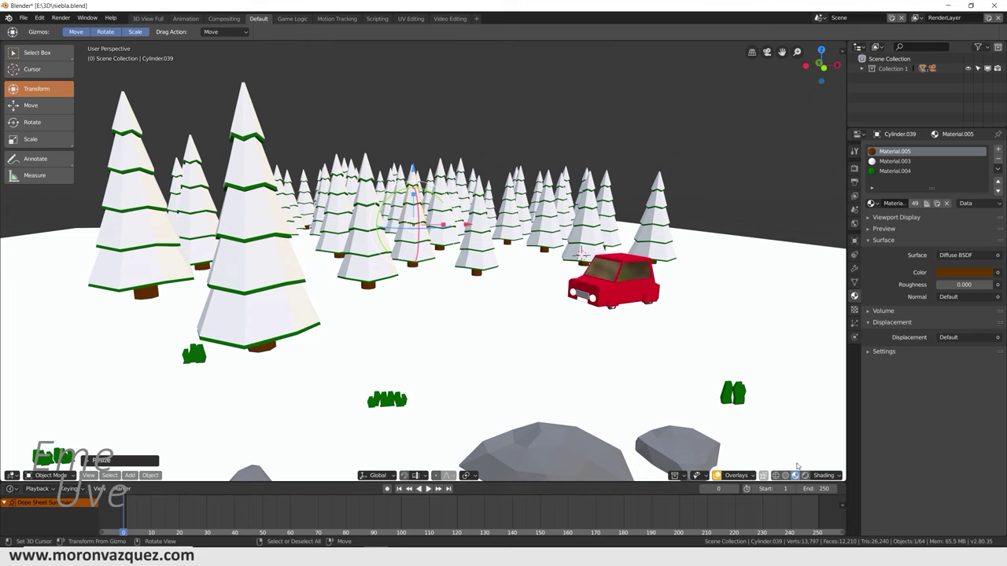
{"action": "left_click", "coordinate": [805, 476]}
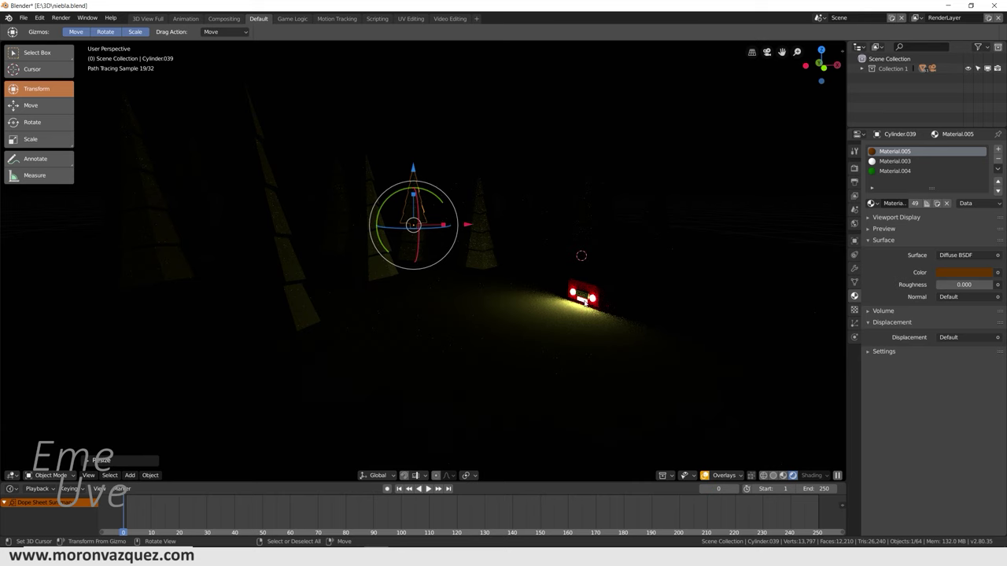
Go from Wireframe back to Solid shading and zoom toward the car's front grille and headlights.
{"action": "left_click", "coordinate": [763, 475]}
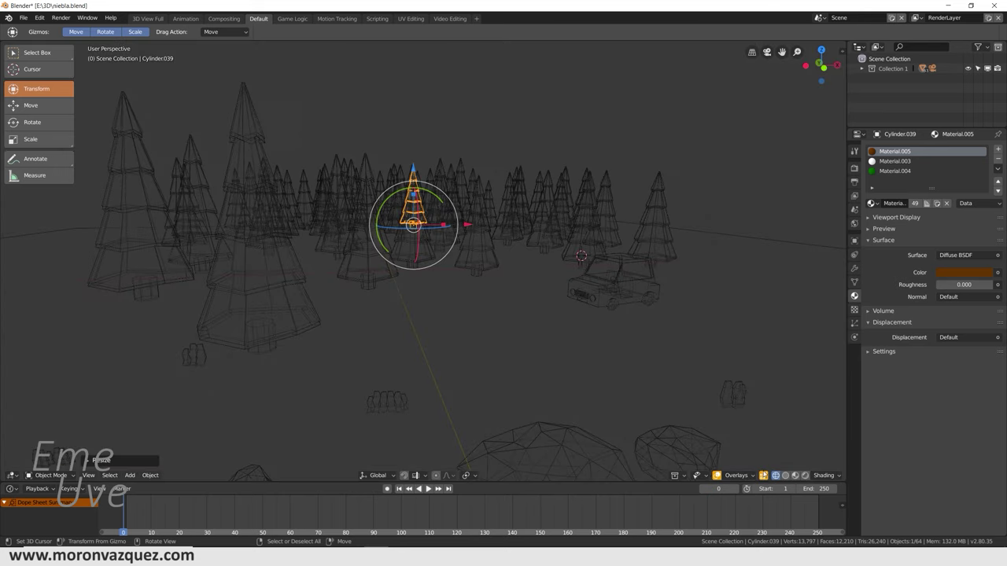
{"action": "left_click", "coordinate": [785, 475]}
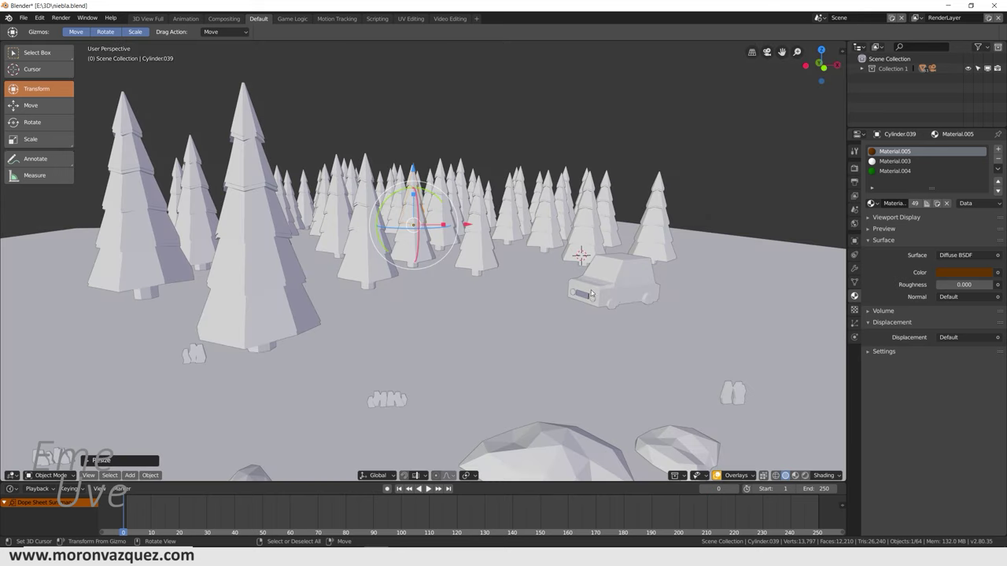
{"action": "scroll", "coordinate": [595, 294], "scroll_direction": "up", "scroll_amount": 3}
{"action": "scroll", "coordinate": [625, 315], "scroll_direction": "up", "scroll_amount": 3}
{"action": "scroll", "coordinate": [606, 303], "scroll_direction": "up", "scroll_amount": 3}
{"action": "middle_click_drag", "start_coordinate": [596, 297], "coordinate": [550, 311]}
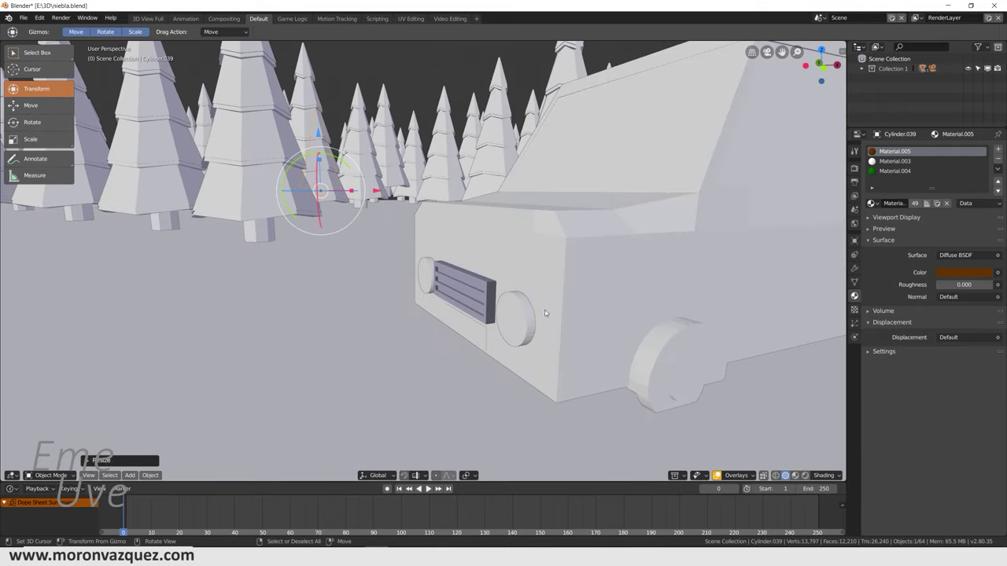
Give the car's right headlight a yellow Emission surface at strength 21.700 and preview it rendered.
{"action": "left_click", "coordinate": [517, 318]}
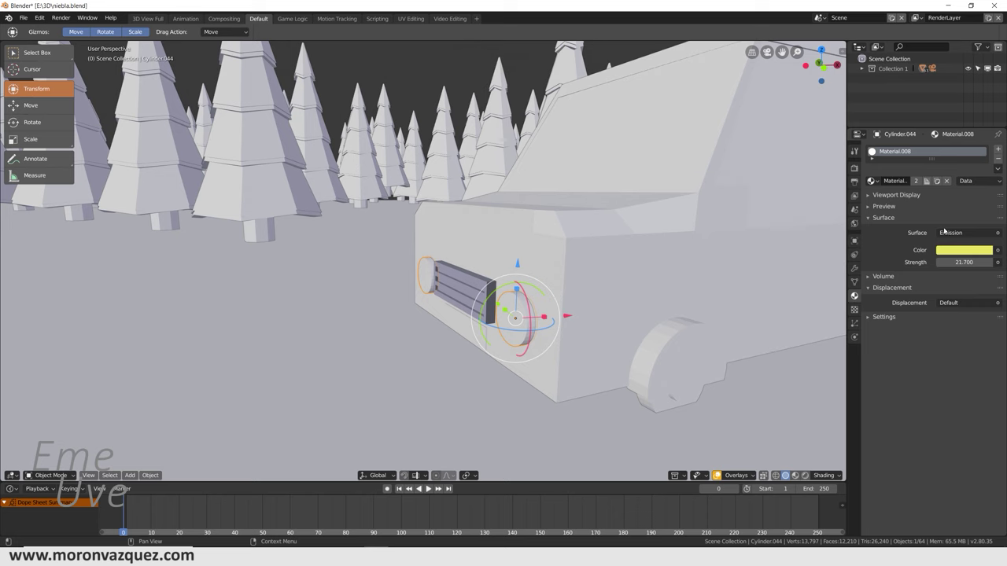
{"action": "left_click", "coordinate": [948, 232]}
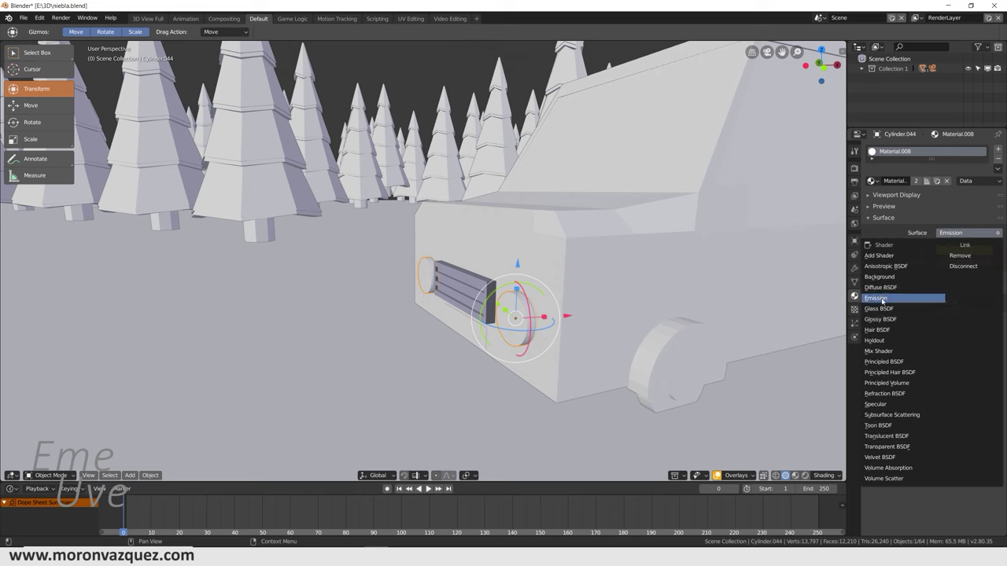
{"action": "left_click", "coordinate": [882, 299]}
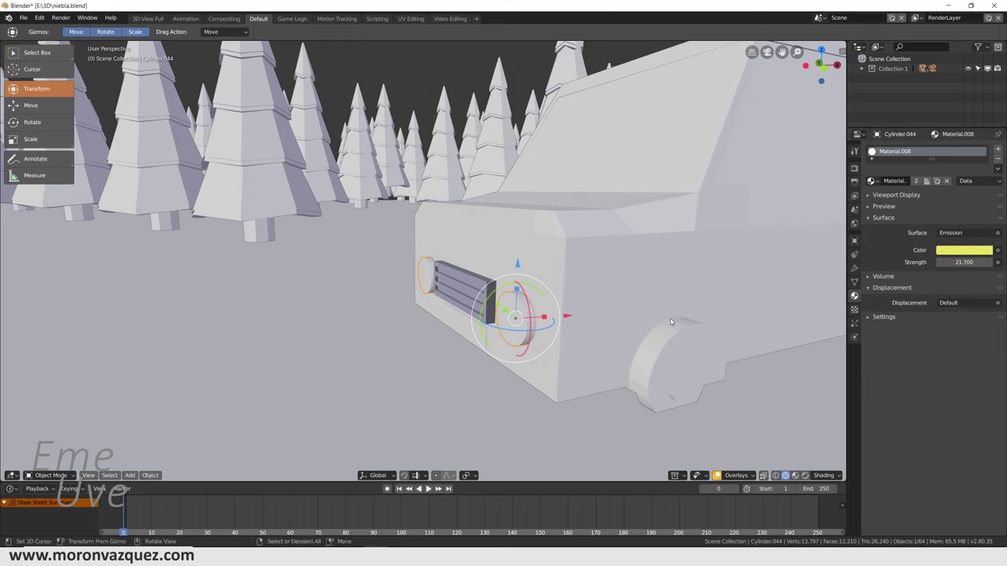
{"action": "left_click", "coordinate": [804, 476]}
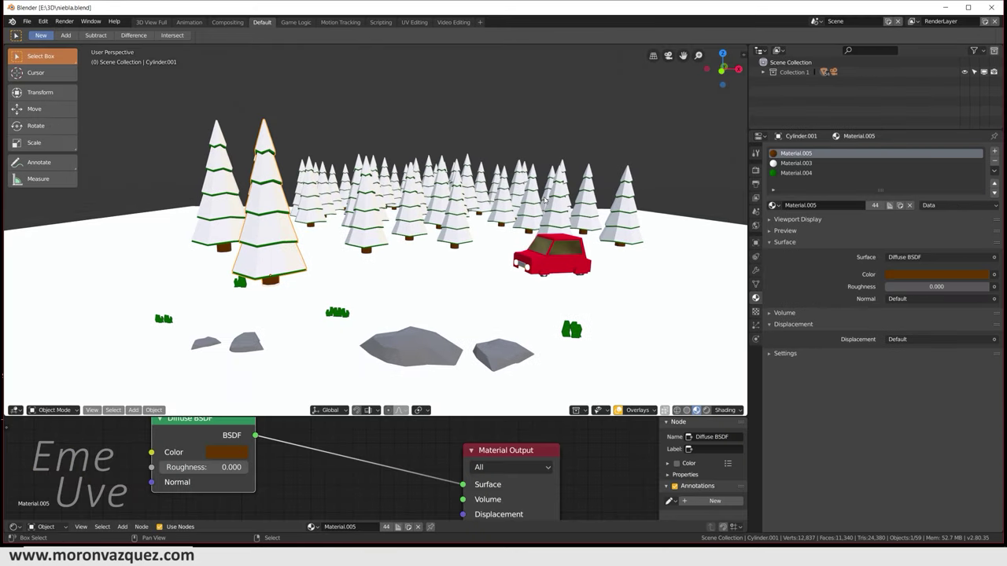
Zoom out to select the grass strip Cube.003 with Material.004, then look through the scene camera.
{"action": "middle_click_drag", "start_coordinate": [510, 236], "coordinate": [560, 224]}
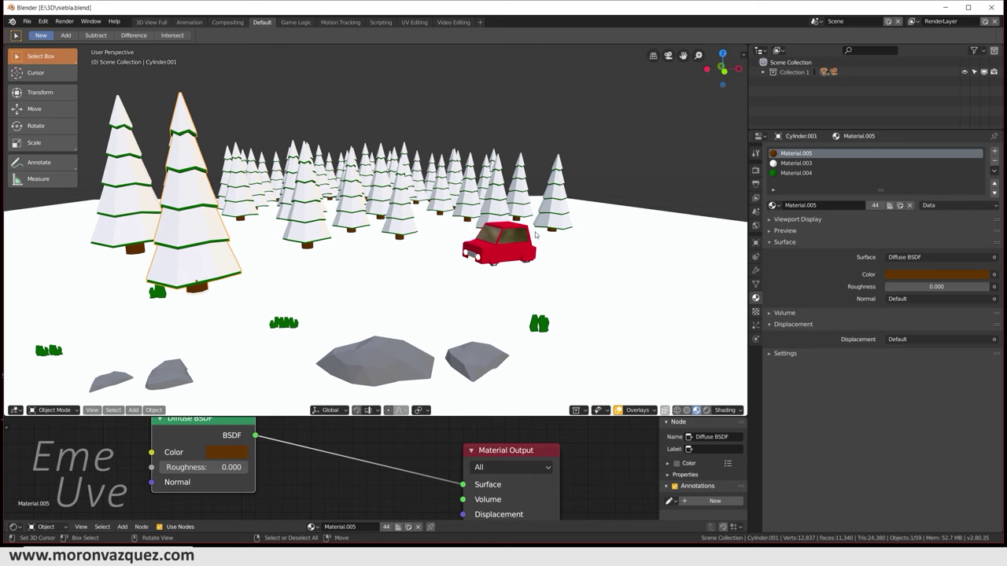
{"action": "scroll", "coordinate": [538, 236], "scroll_direction": "down", "scroll_amount": 2}
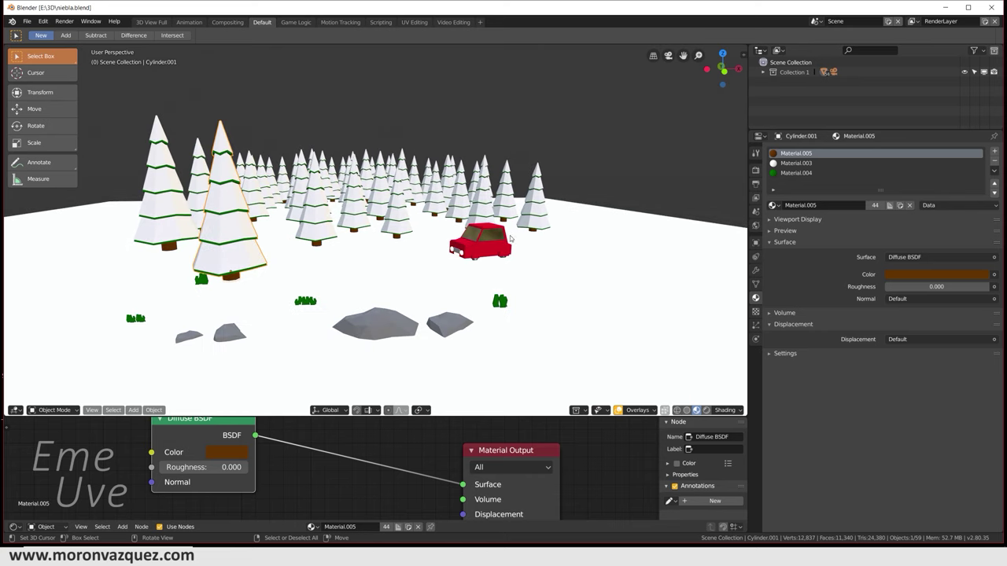
{"action": "scroll", "coordinate": [509, 236], "scroll_direction": "down", "scroll_amount": 2}
{"action": "scroll", "coordinate": [513, 228], "scroll_direction": "down", "scroll_amount": 1}
{"action": "scroll", "coordinate": [516, 220], "scroll_direction": "down", "scroll_amount": 1}
{"action": "scroll", "coordinate": [522, 203], "scroll_direction": "down", "scroll_amount": 1}
{"action": "middle_click_drag", "start_coordinate": [523, 204], "coordinate": [504, 295]}
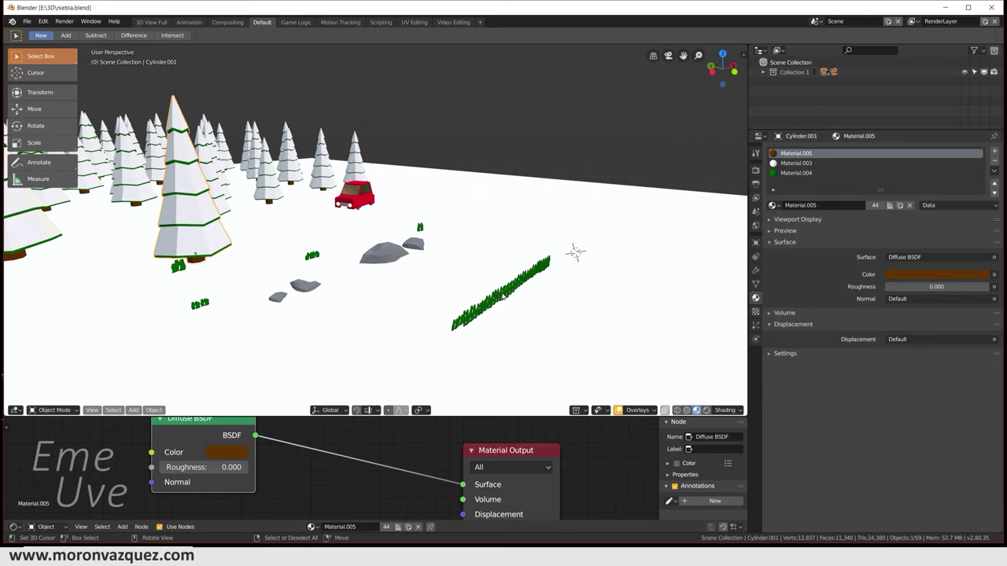
{"action": "left_click", "coordinate": [514, 290]}
{"action": "middle_click_drag", "start_coordinate": [283, 290], "coordinate": [539, 248]}
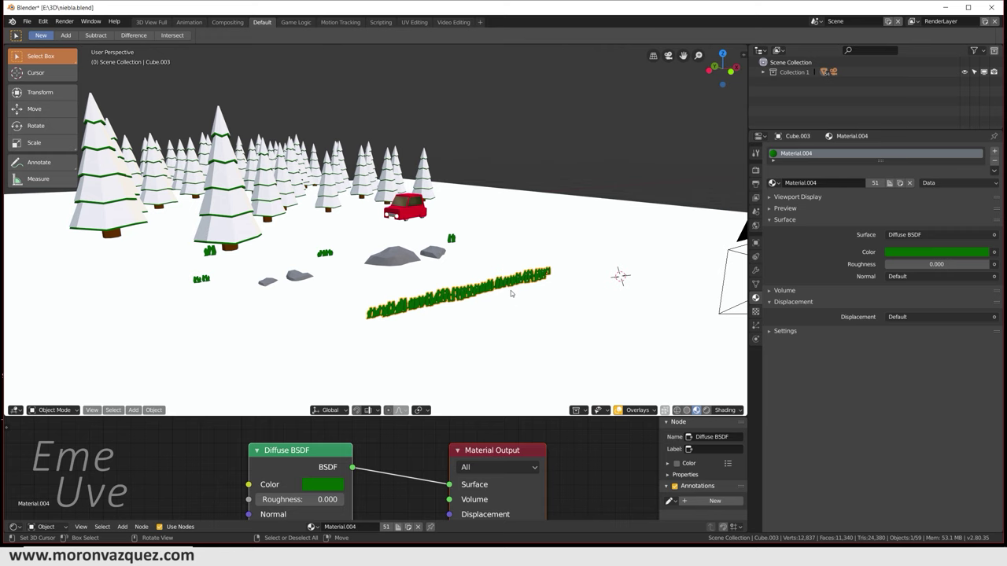
{"action": "key", "text": "KP_0"}
Change the bottom shader editor to the Timeline, enlarge the 3D view, and orbit the scene lower.
{"action": "scroll", "coordinate": [487, 276], "scroll_direction": "up", "scroll_amount": 4}
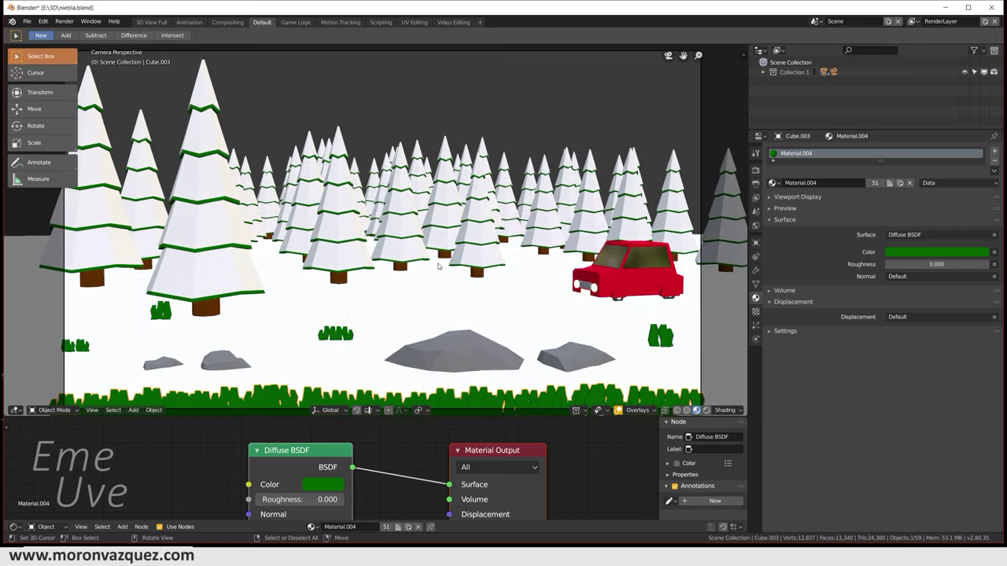
{"action": "scroll", "coordinate": [486, 277], "scroll_direction": "down", "scroll_amount": 1}
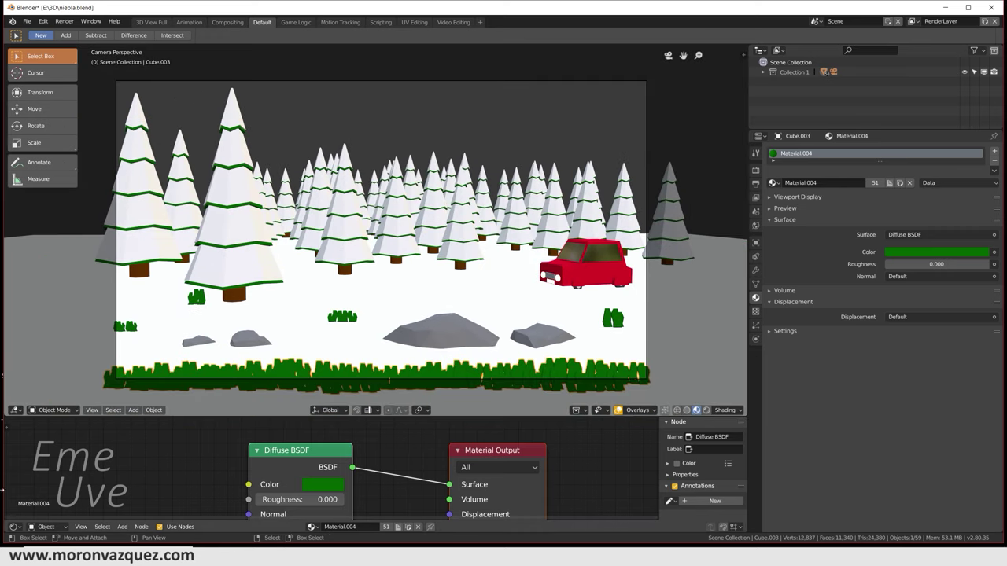
{"action": "left_click", "coordinate": [13, 527]}
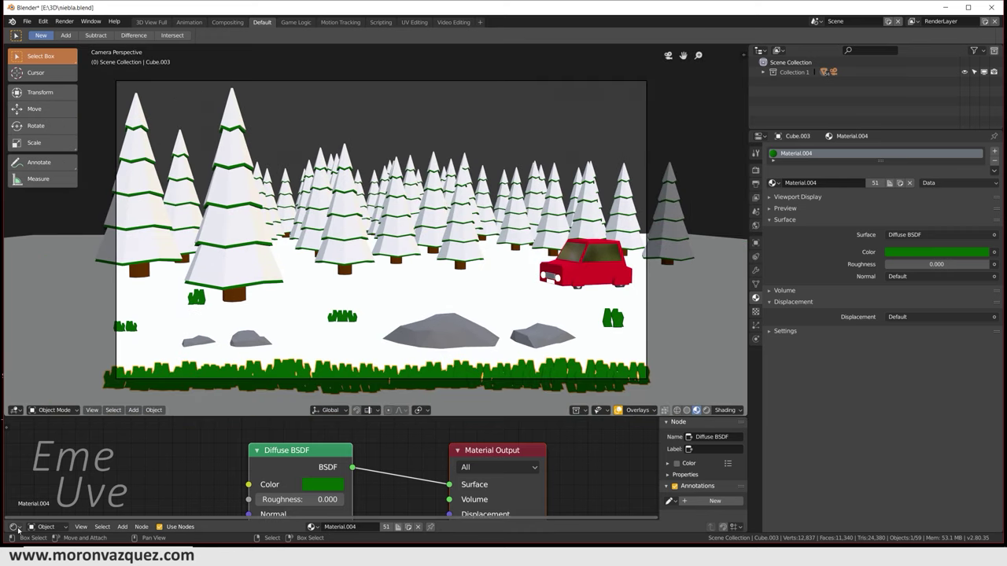
{"action": "left_click", "coordinate": [119, 467]}
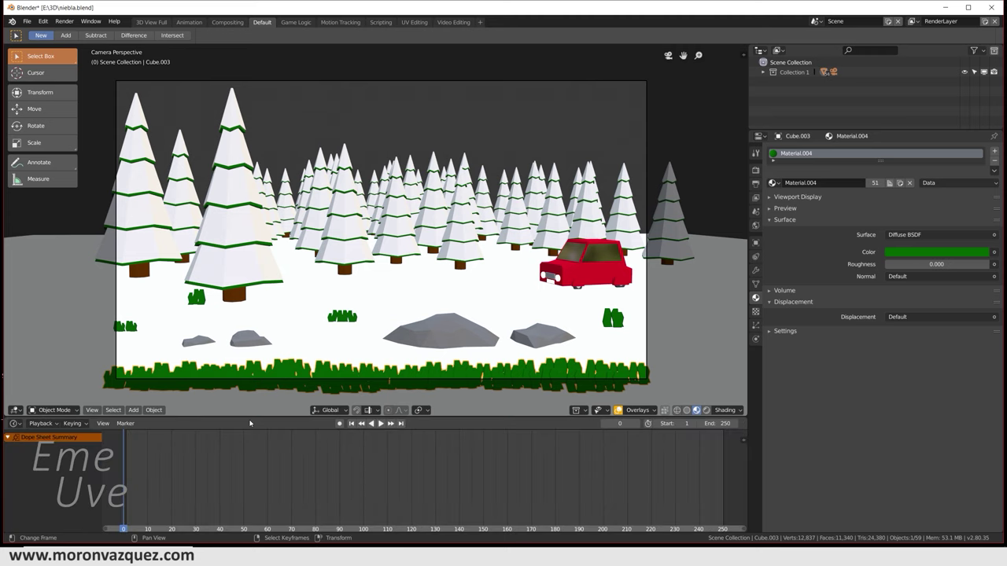
{"action": "left_click_drag", "start_coordinate": [257, 417], "coordinate": [256, 470]}
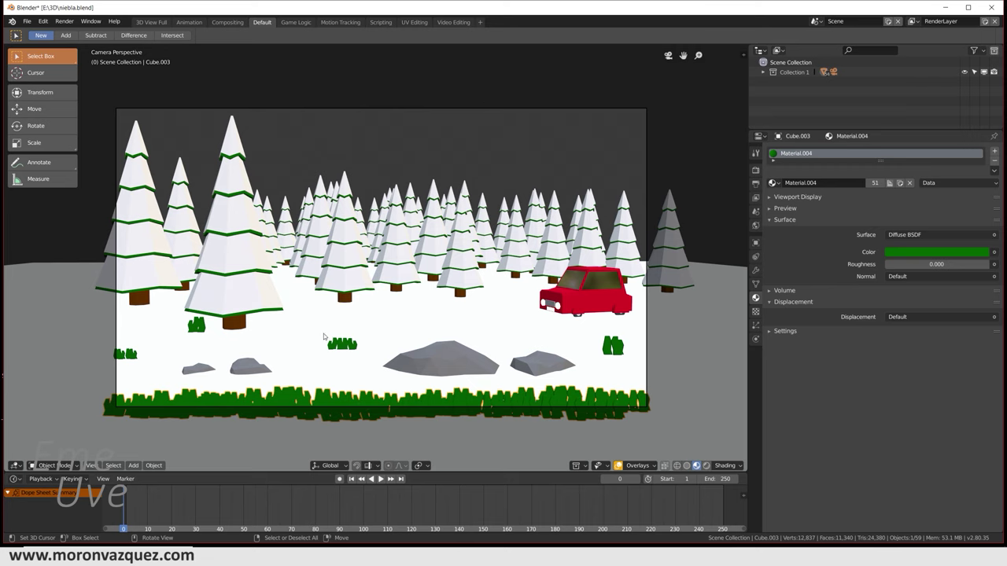
{"action": "middle_click_drag", "start_coordinate": [437, 330], "coordinate": [536, 305]}
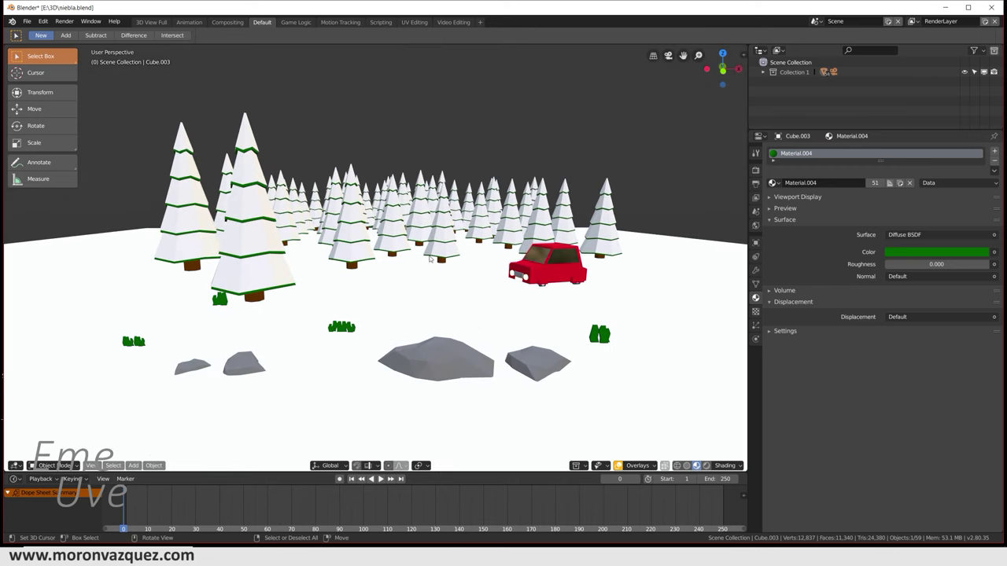
{"action": "middle_click_drag", "start_coordinate": [421, 262], "coordinate": [509, 289]}
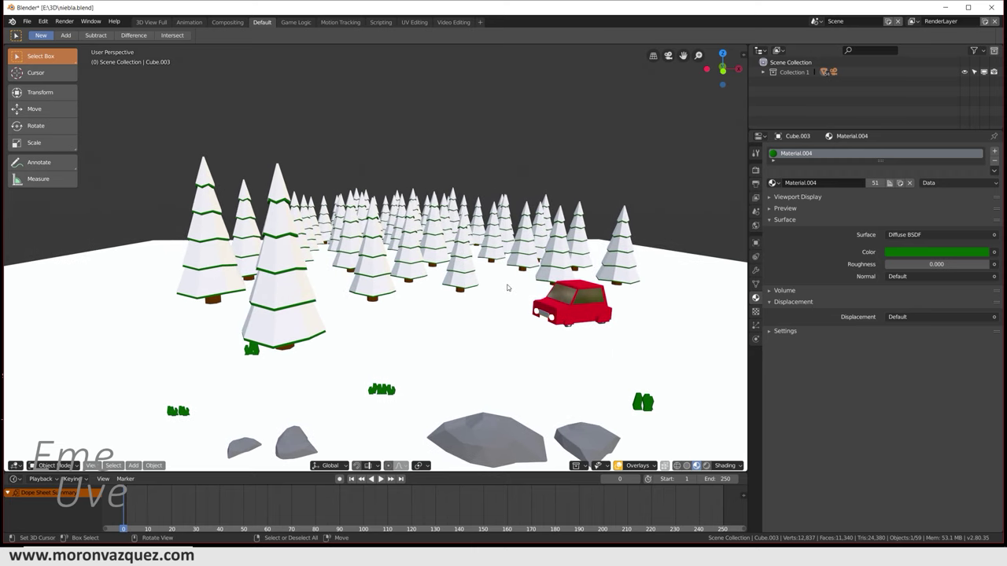
{"action": "left_click", "coordinate": [26, 21]}
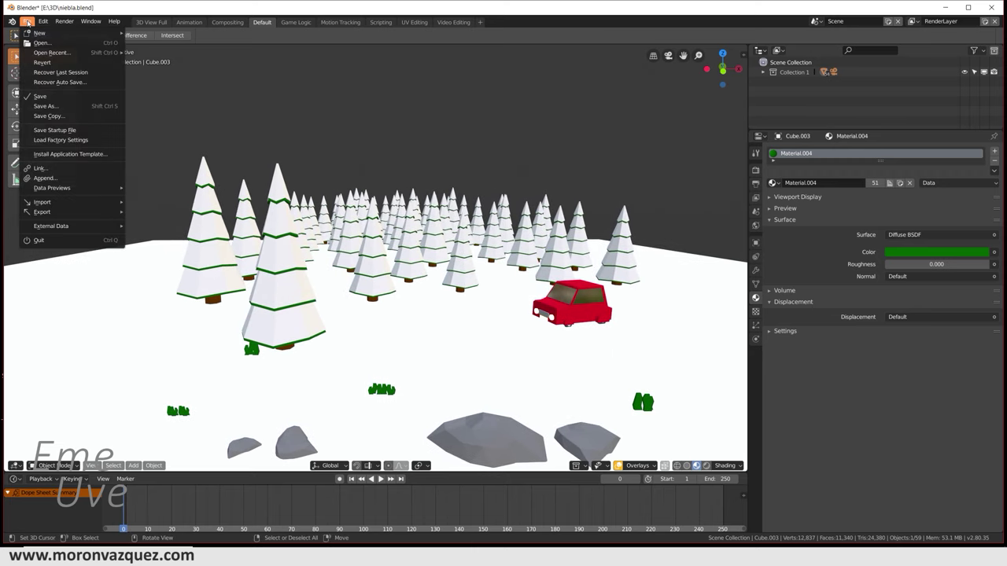
Save niebla.blend and check the scene through the camera.
{"action": "left_click", "coordinate": [40, 98]}
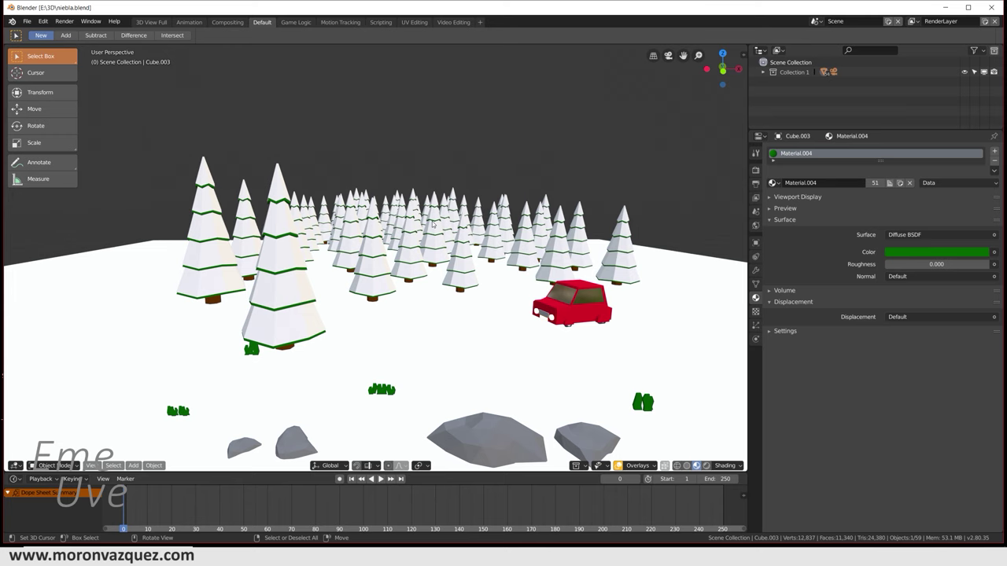
{"action": "middle_click_drag", "start_coordinate": [485, 230], "coordinate": [424, 208], "text": "shift"}
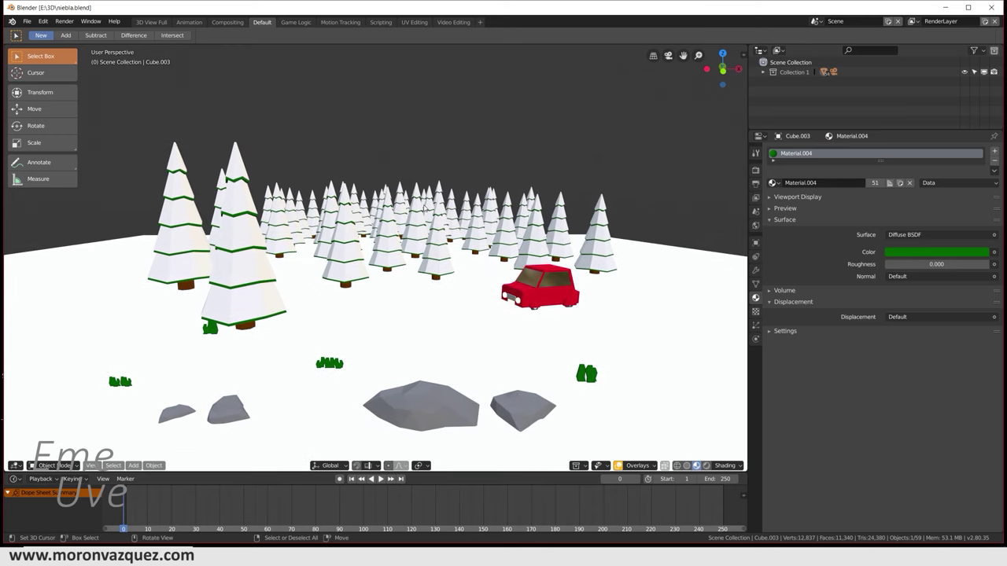
{"action": "key", "text": "KP_0"}
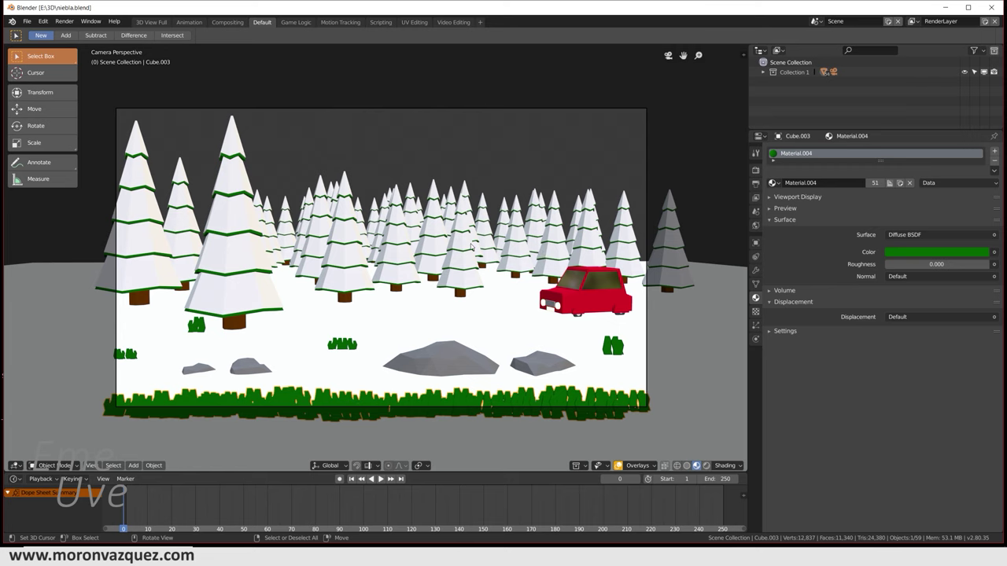
Pull the view back over the whole forest and car, then bring up the Add menu.
{"action": "mouse_move", "coordinate": [255, 321]}
{"action": "middle_mouse_down"}
{"action": "mouse_move", "coordinate": [409, 327]}
{"action": "mouse_move", "coordinate": [479, 343]}
{"action": "mouse_move", "coordinate": [556, 312]}
{"action": "middle_mouse_up"}
{"action": "middle_click_drag", "start_coordinate": [599, 275], "coordinate": [453, 327]}
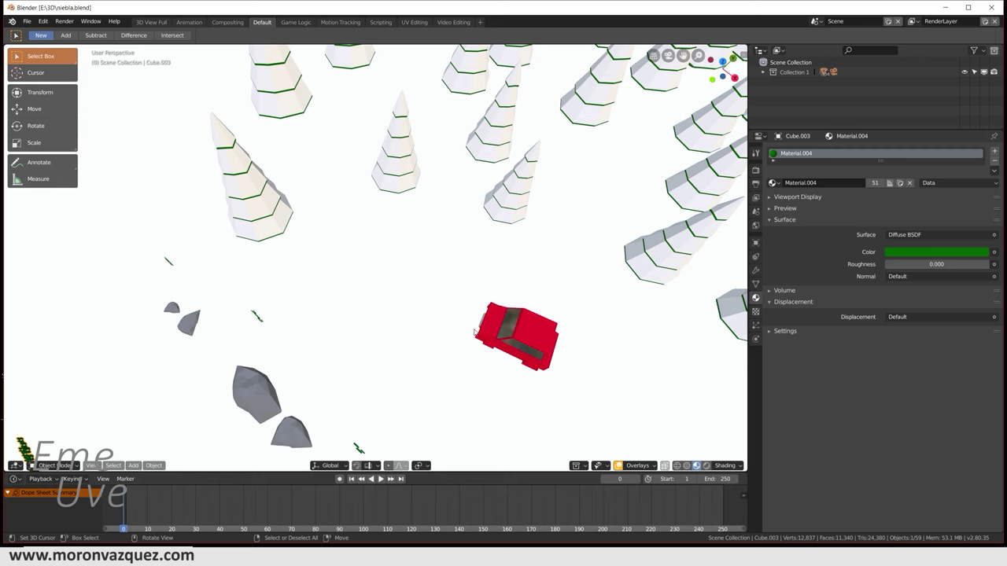
{"action": "mouse_move", "coordinate": [414, 303]}
{"action": "middle_mouse_down"}
{"action": "mouse_move", "coordinate": [495, 285]}
{"action": "mouse_move", "coordinate": [474, 274]}
{"action": "middle_mouse_up"}
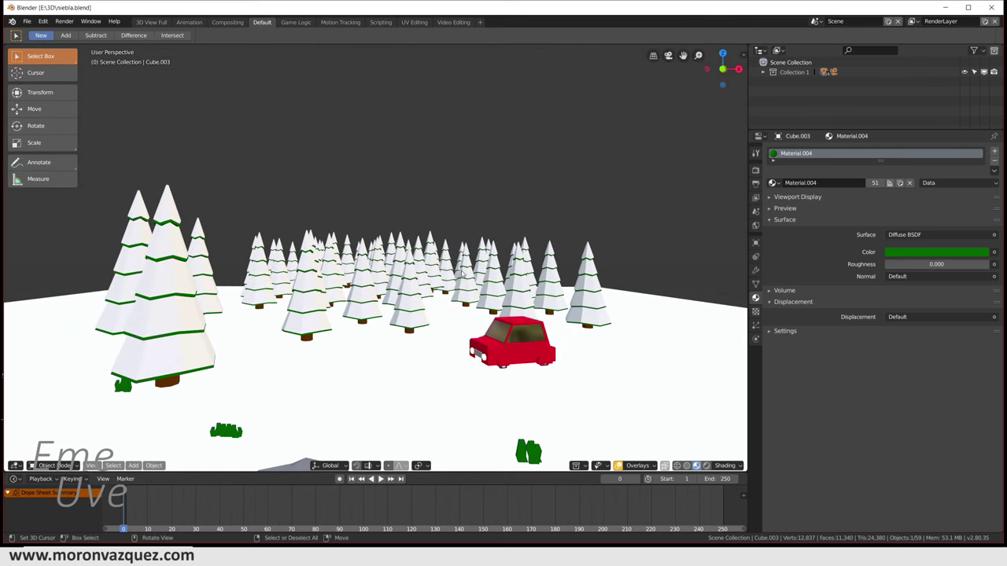
{"action": "key", "text": "KP_0"}
{"action": "mouse_move", "coordinate": [422, 309]}
{"action": "middle_mouse_down"}
{"action": "mouse_move", "coordinate": [449, 297]}
{"action": "mouse_move", "coordinate": [394, 308]}
{"action": "mouse_move", "coordinate": [445, 302]}
{"action": "middle_mouse_up"}
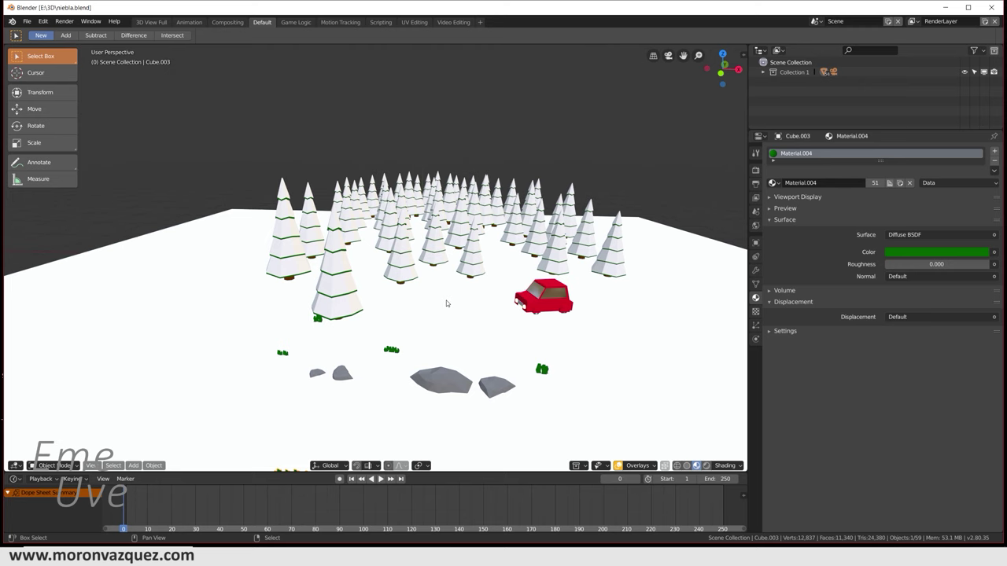
{"action": "key", "text": "shift+a"}
Add a new cube and group it into a new collection.
{"action": "left_click", "coordinate": [489, 312]}
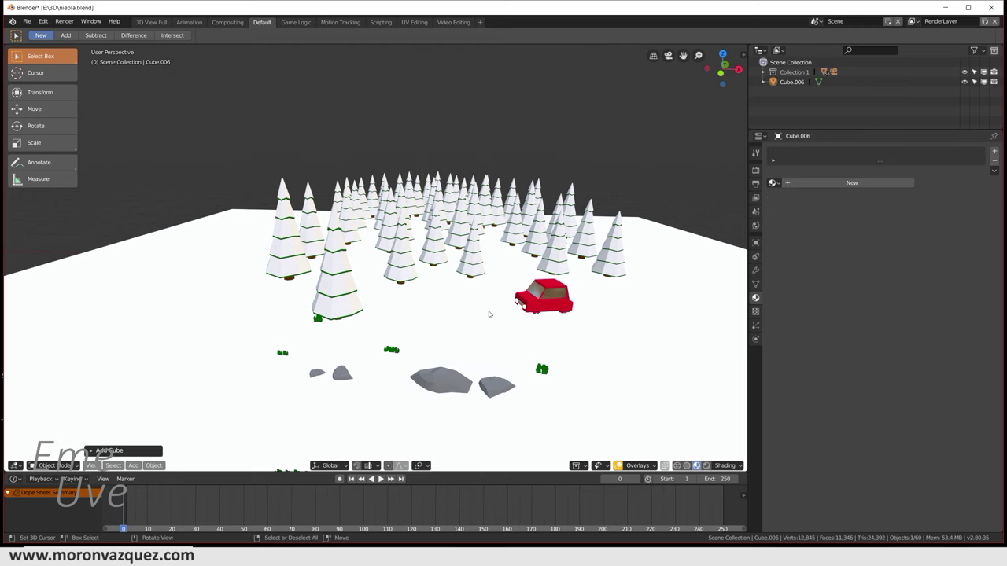
{"action": "scroll", "coordinate": [539, 285], "scroll_direction": "down", "scroll_amount": 5}
{"action": "scroll", "coordinate": [521, 293], "scroll_direction": "up", "scroll_amount": 2}
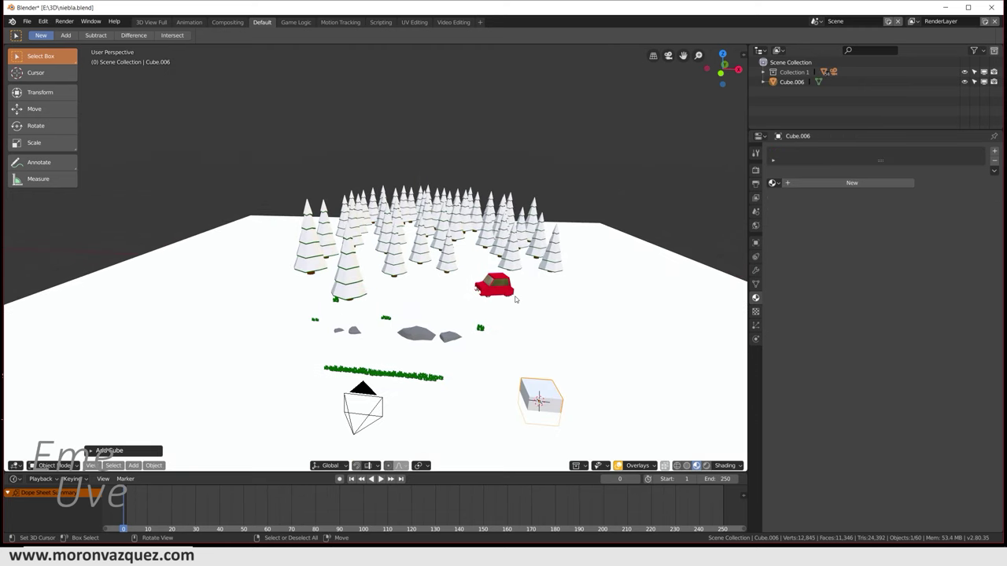
{"action": "key", "text": "ctrl+g"}
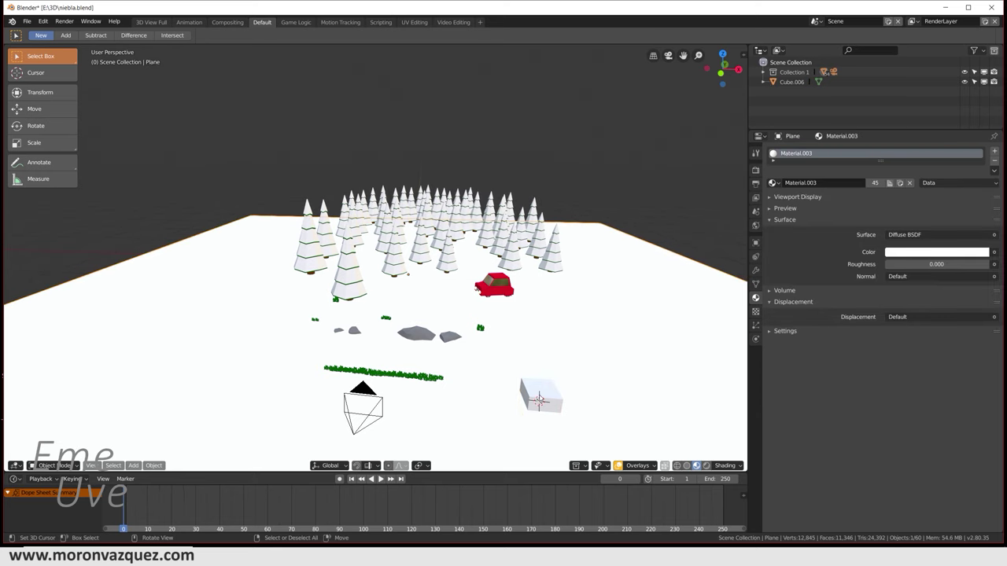
Move the cube beside the red car and begin scaling it up around the scene.
{"action": "left_click", "coordinate": [47, 92]}
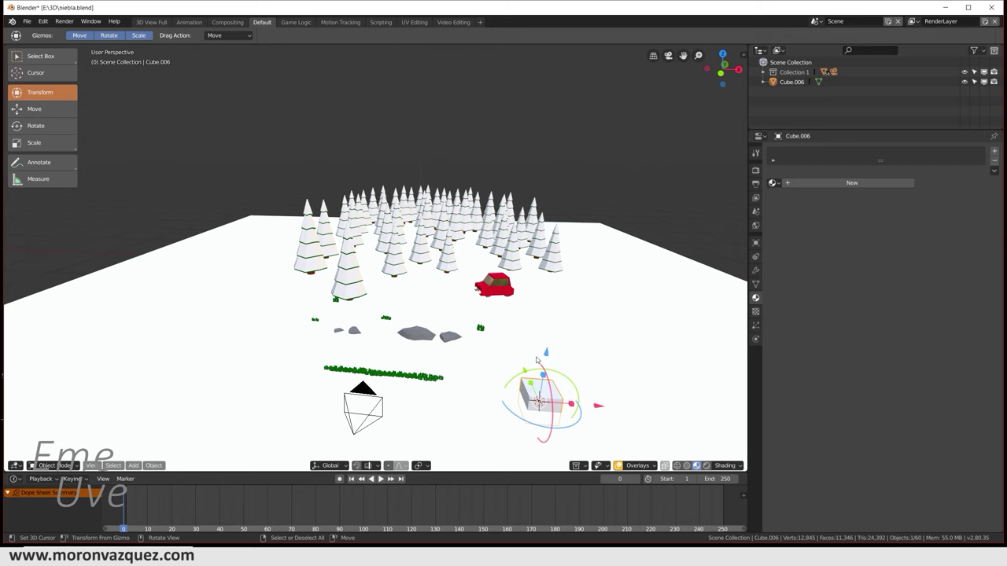
{"action": "mouse_move", "coordinate": [524, 373]}
{"action": "left_mouse_down"}
{"action": "mouse_move", "coordinate": [555, 317]}
{"action": "mouse_move", "coordinate": [485, 308]}
{"action": "left_mouse_up"}
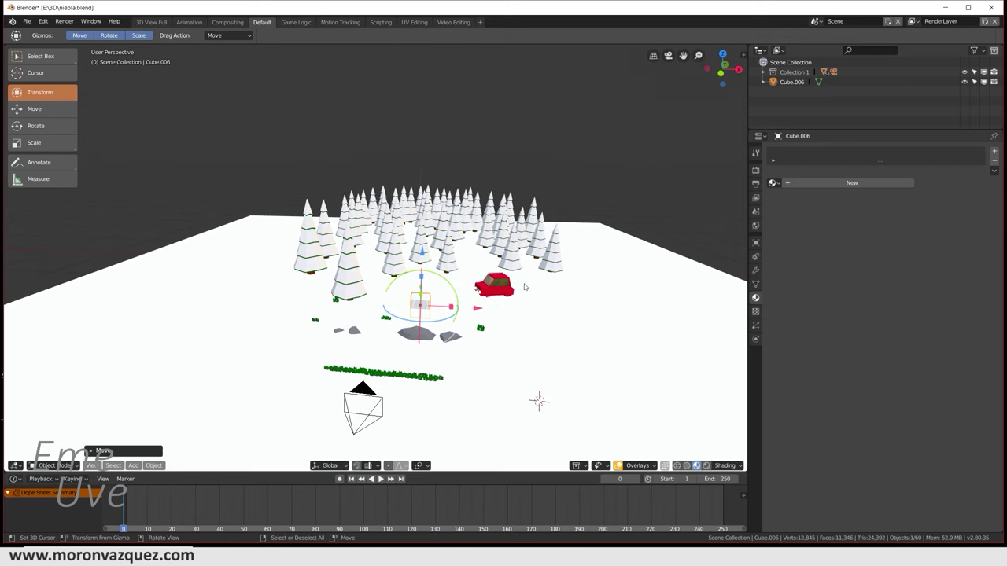
{"action": "key", "text": "s"}
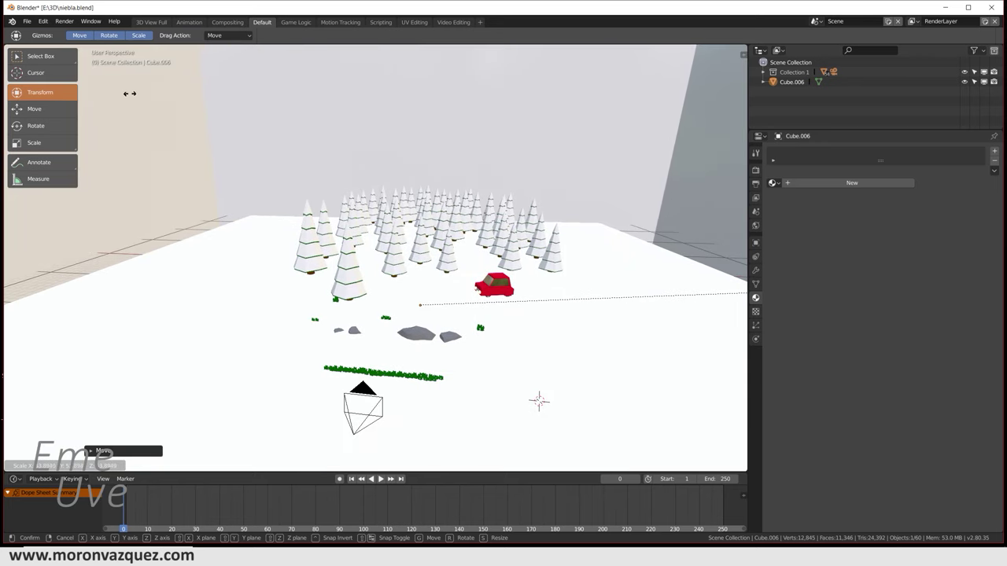
Finish scaling the cube into a huge box enclosing the whole forest.
{"action": "left_click", "coordinate": [242, 103]}
{"action": "scroll", "coordinate": [170, 186], "scroll_direction": "down", "scroll_amount": 5}
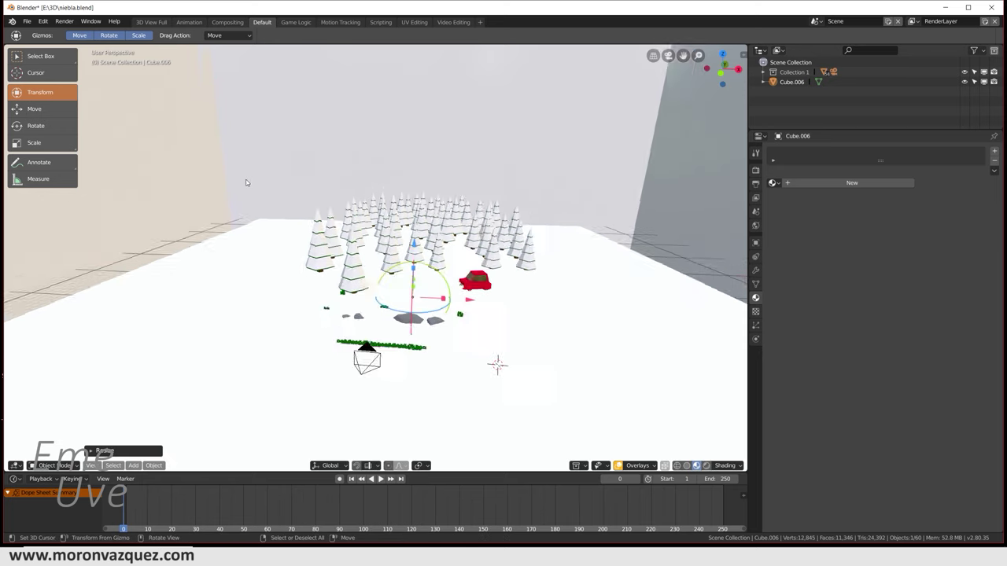
{"action": "scroll", "coordinate": [321, 171], "scroll_direction": "up", "scroll_amount": 4}
{"action": "mouse_move", "coordinate": [348, 176]}
{"action": "middle_mouse_down"}
{"action": "mouse_move", "coordinate": [273, 262]}
{"action": "mouse_move", "coordinate": [317, 242]}
{"action": "mouse_move", "coordinate": [310, 248]}
{"action": "middle_mouse_up"}
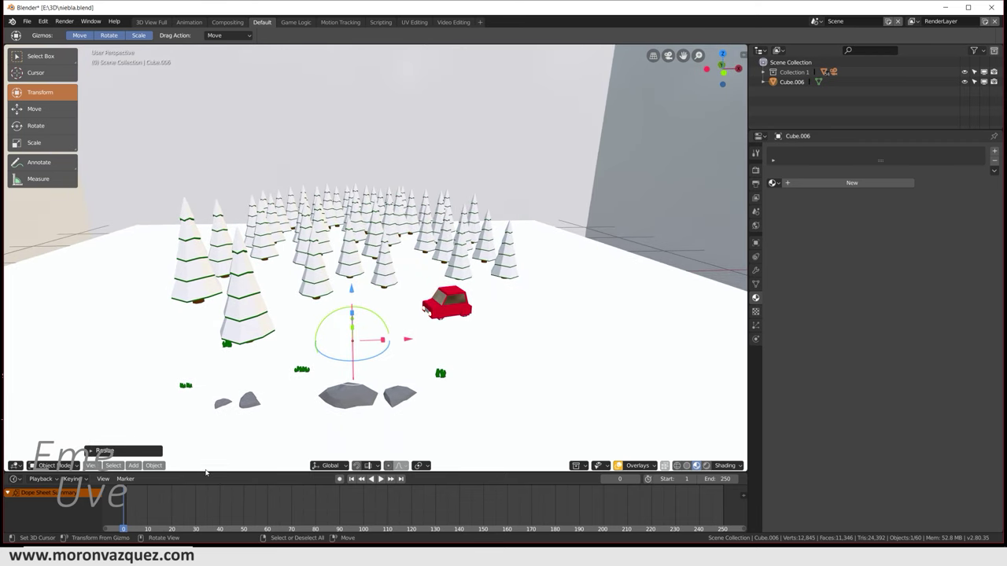
Enlarge the timeline area and give the cube a new material, Material.002.
{"action": "mouse_move", "coordinate": [207, 473]}
{"action": "left_mouse_down"}
{"action": "mouse_move", "coordinate": [222, 435]}
{"action": "mouse_move", "coordinate": [214, 376]}
{"action": "mouse_move", "coordinate": [214, 394]}
{"action": "left_mouse_up"}
{"action": "mouse_move", "coordinate": [614, 183]}
{"action": "middle_mouse_down"}
{"action": "mouse_move", "coordinate": [619, 240]}
{"action": "mouse_move", "coordinate": [582, 219]}
{"action": "middle_mouse_up"}
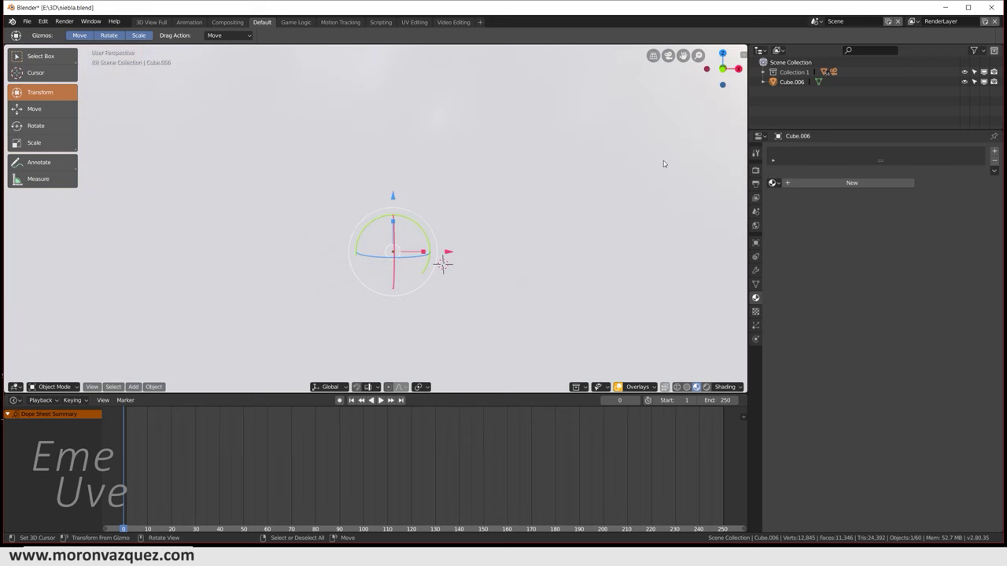
{"action": "left_click", "coordinate": [820, 183]}
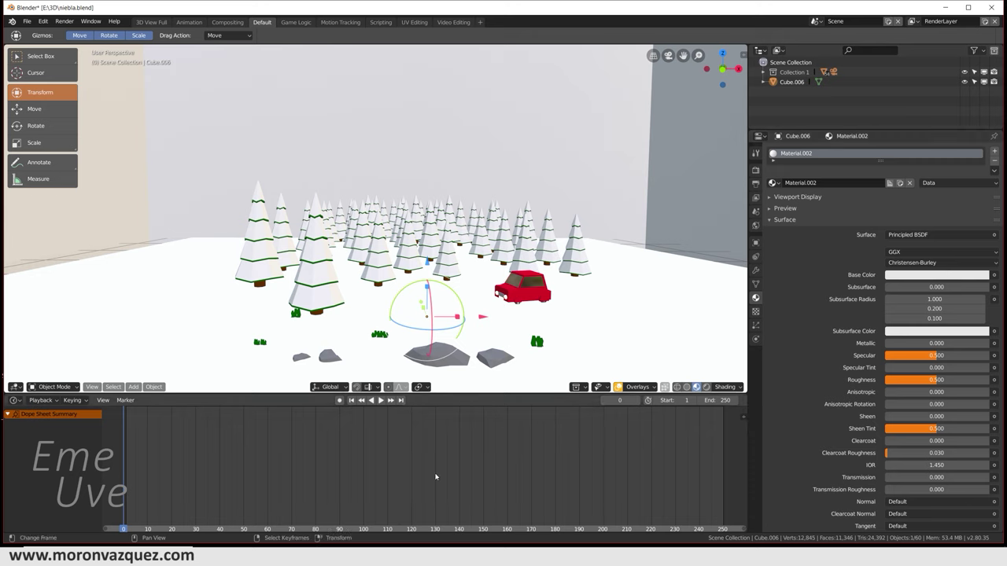
Switch the bottom area to the Shader Editor and spread Principled BSDF and Material Output apart.
{"action": "left_click", "coordinate": [15, 401]}
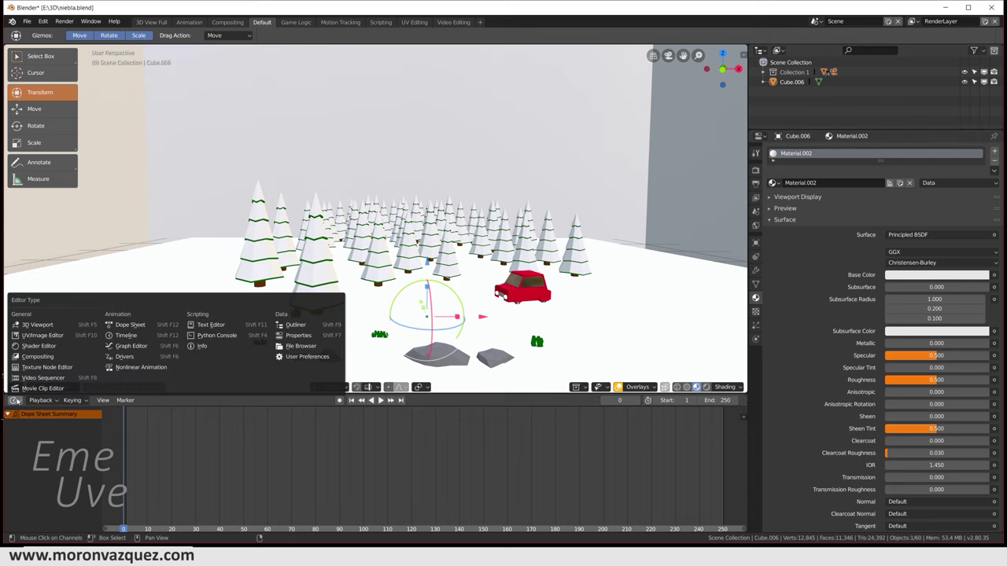
{"action": "left_click", "coordinate": [30, 347]}
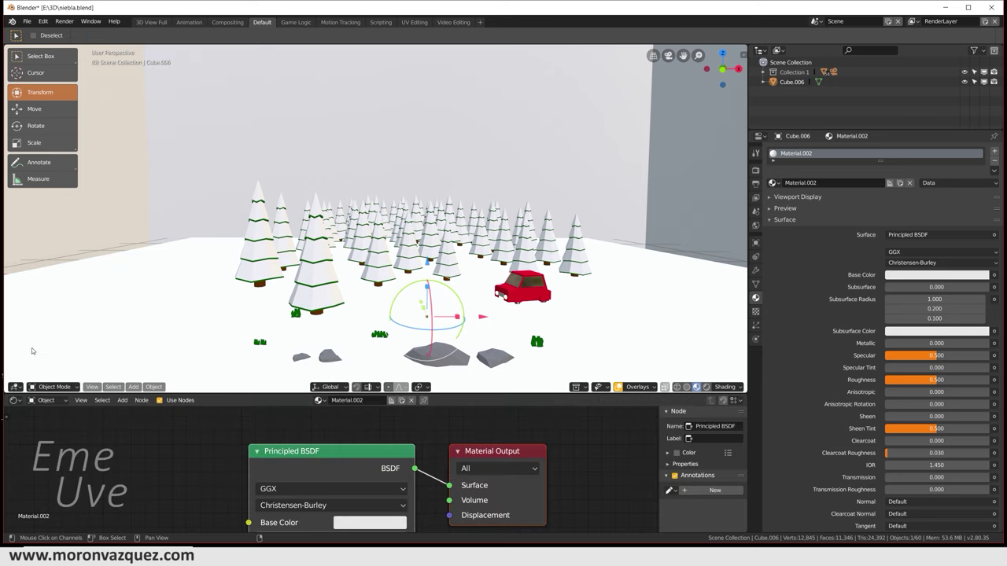
{"action": "left_click_drag", "start_coordinate": [346, 468], "coordinate": [249, 439]}
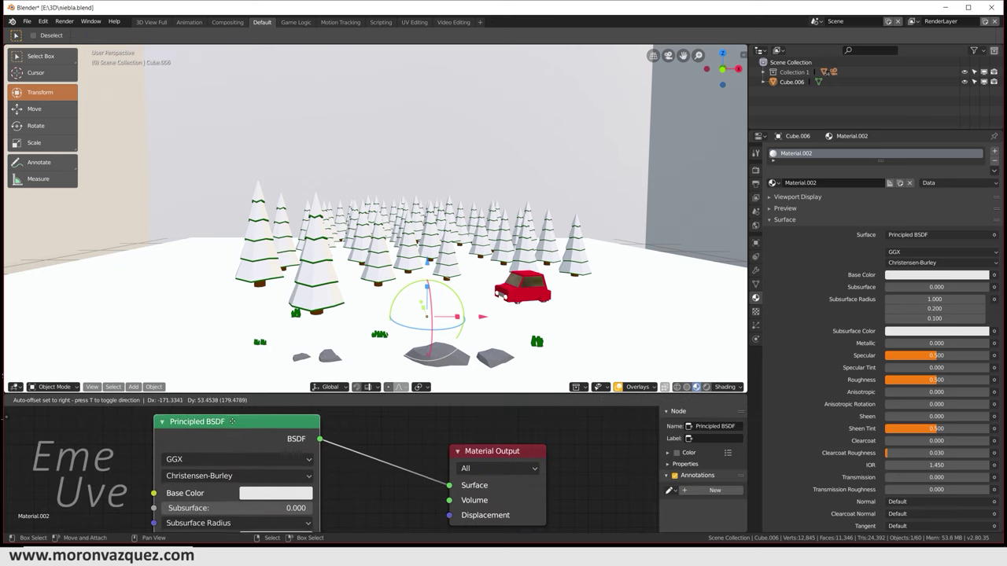
{"action": "left_click_drag", "start_coordinate": [503, 457], "coordinate": [572, 461]}
{"action": "left_click_drag", "start_coordinate": [279, 423], "coordinate": [269, 418]}
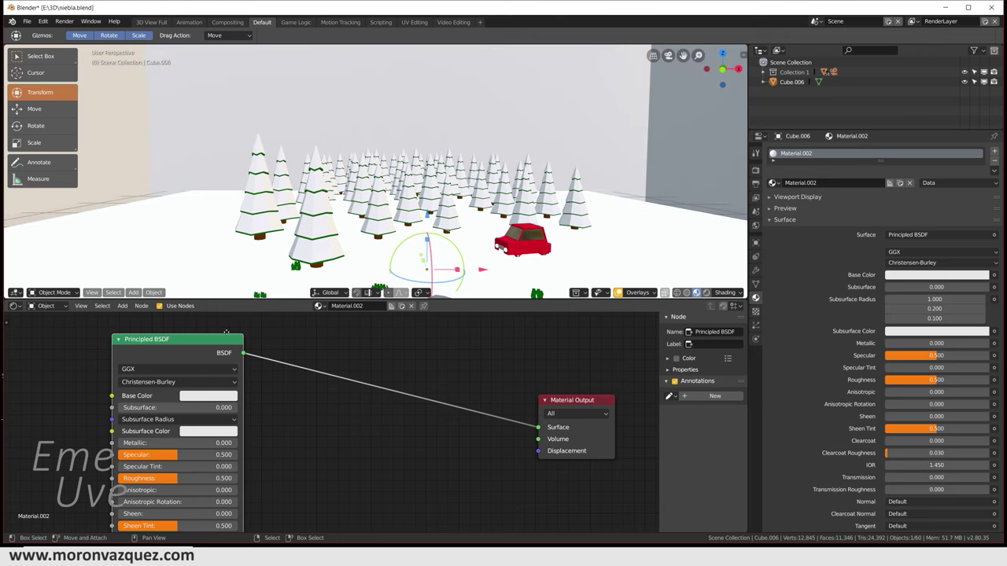
{"action": "left_click_drag", "start_coordinate": [182, 347], "coordinate": [191, 345]}
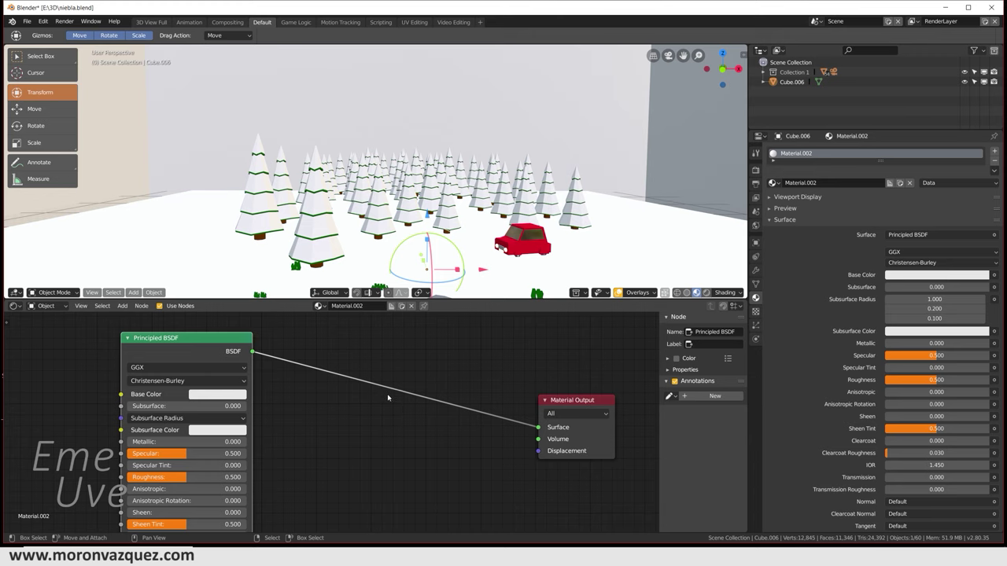
{"action": "key", "text": "shift+a"}
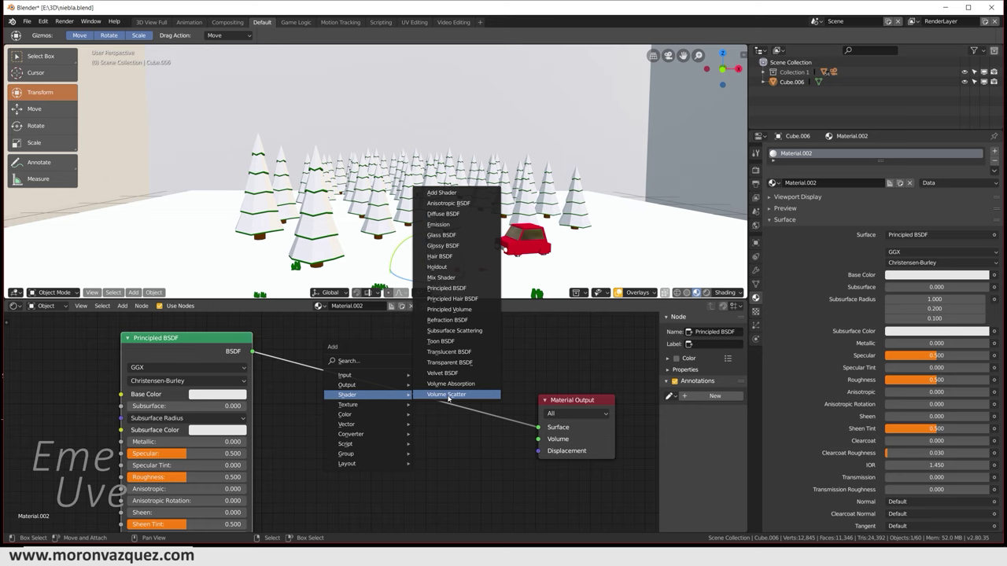
Add a Volume Scatter node wired to the Material Output's Volume input, leaving Surface unconnected.
{"action": "left_click", "coordinate": [448, 394]}
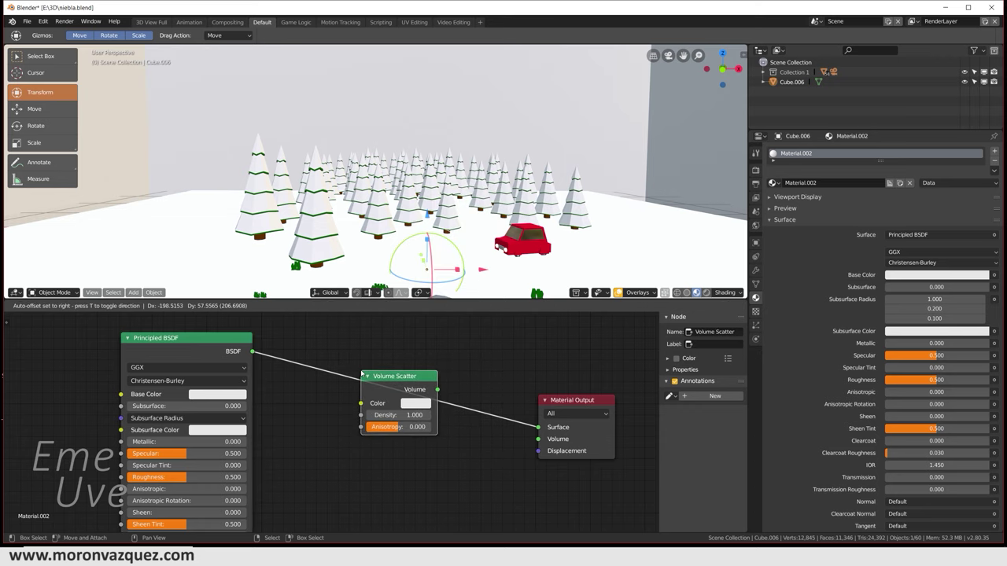
{"action": "left_click", "coordinate": [384, 367]}
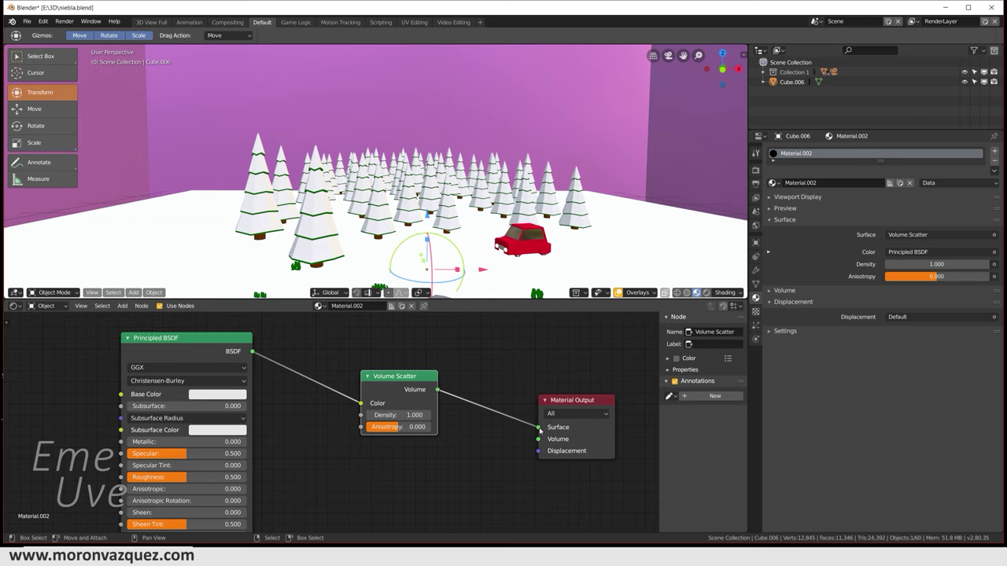
{"action": "left_click_drag", "start_coordinate": [540, 430], "coordinate": [532, 425]}
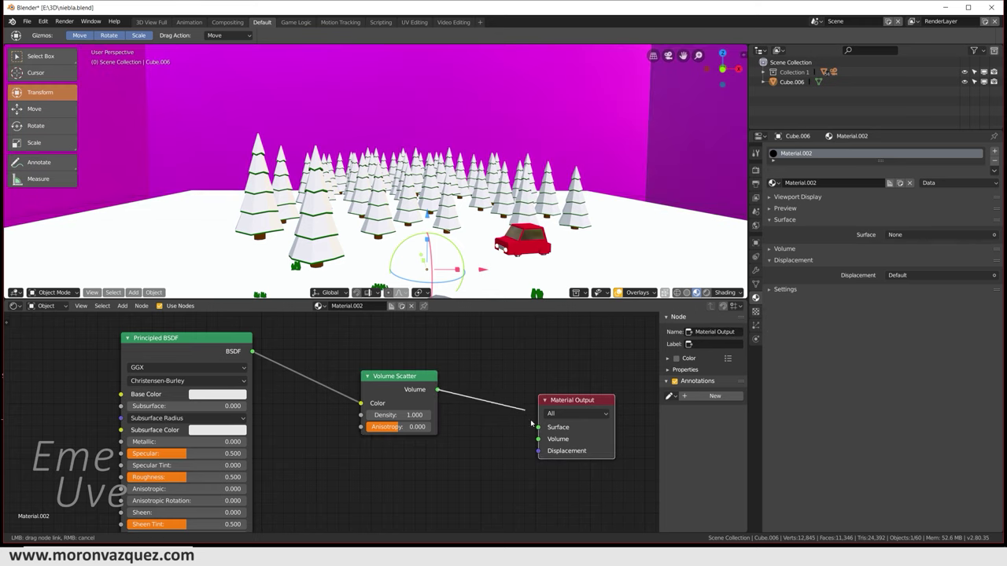
{"action": "mouse_move", "coordinate": [532, 425]}
{"action": "left_mouse_down"}
{"action": "mouse_move", "coordinate": [456, 388]}
{"action": "mouse_move", "coordinate": [449, 398]}
{"action": "left_mouse_up"}
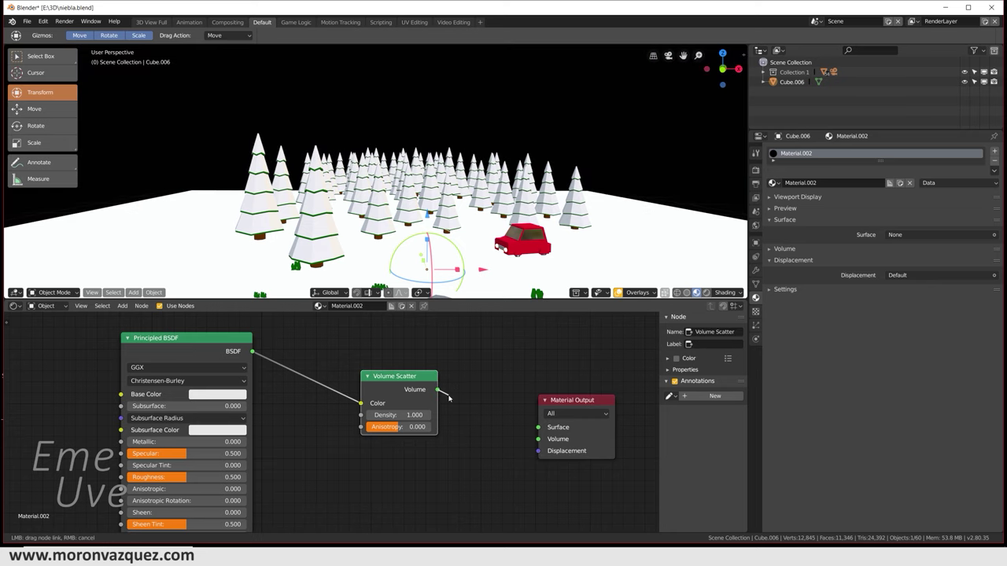
{"action": "left_click_drag", "start_coordinate": [448, 398], "coordinate": [539, 439]}
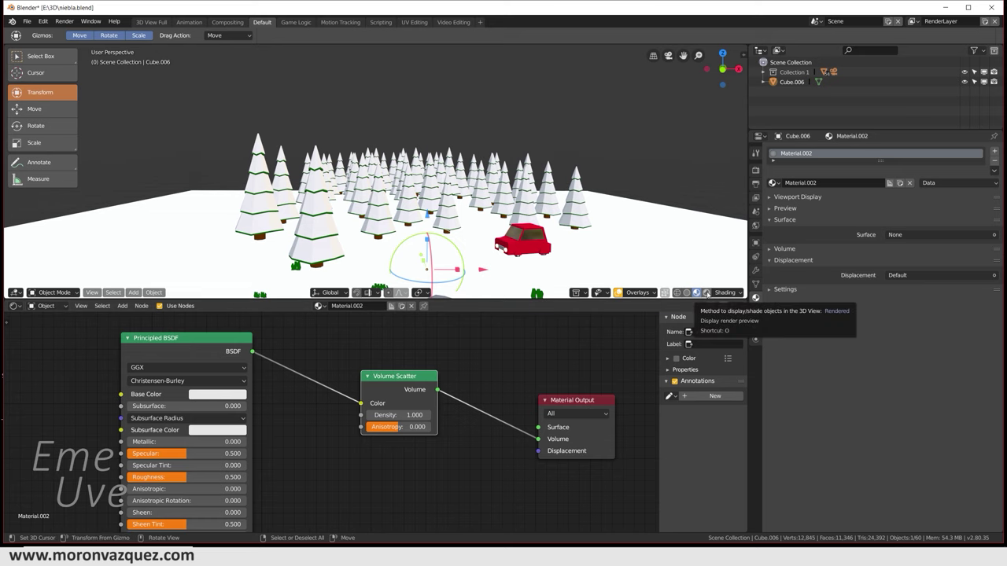
{"action": "left_click", "coordinate": [26, 21]}
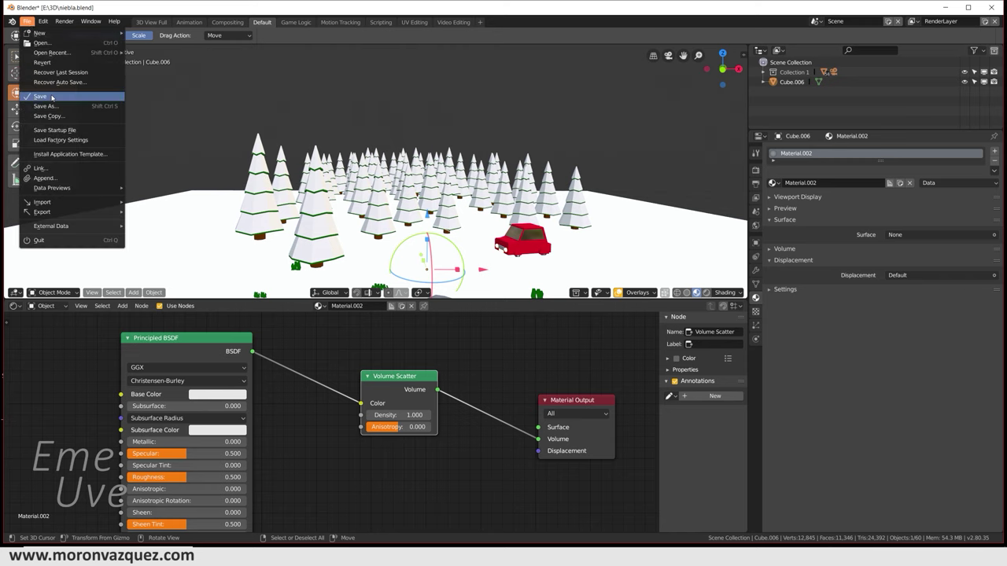
Save niebla.blend, switch to Rendered shading, and set Volume Scatter density to 0.06.
{"action": "left_click", "coordinate": [39, 97]}
{"action": "left_click", "coordinate": [706, 293]}
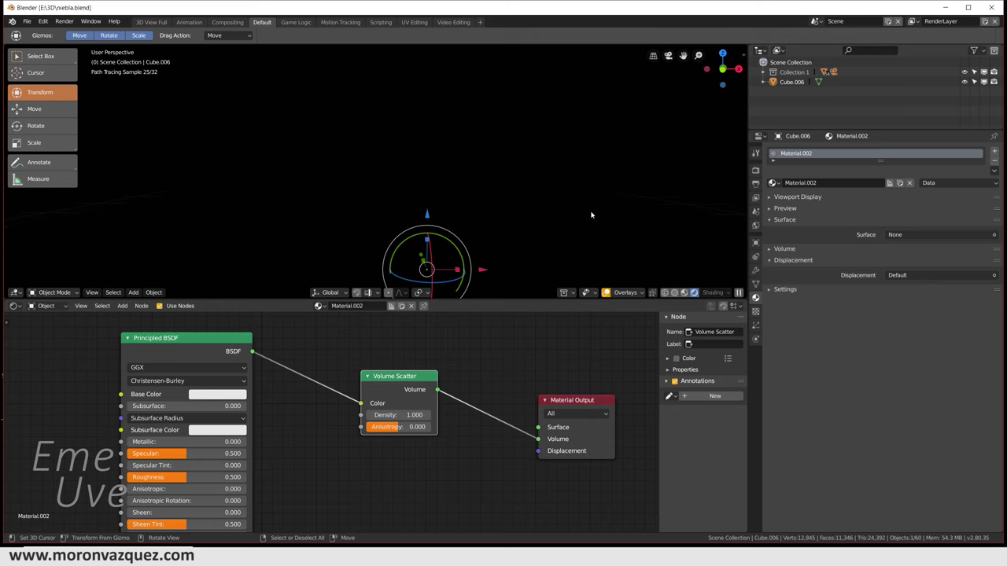
{"action": "left_click", "coordinate": [405, 415]}
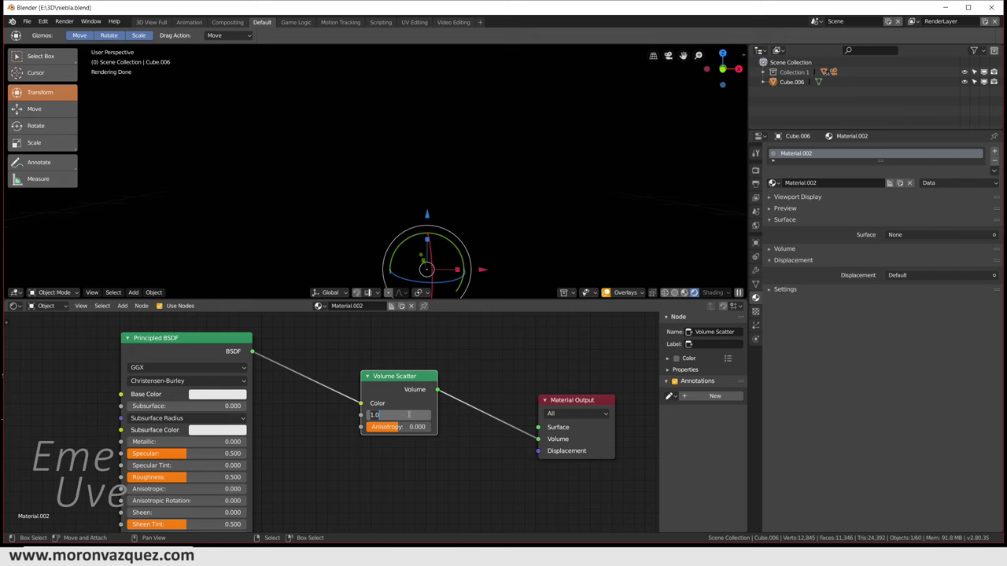
{"action": "type", "text": "0"}
{"action": "key", "text": "Return"}
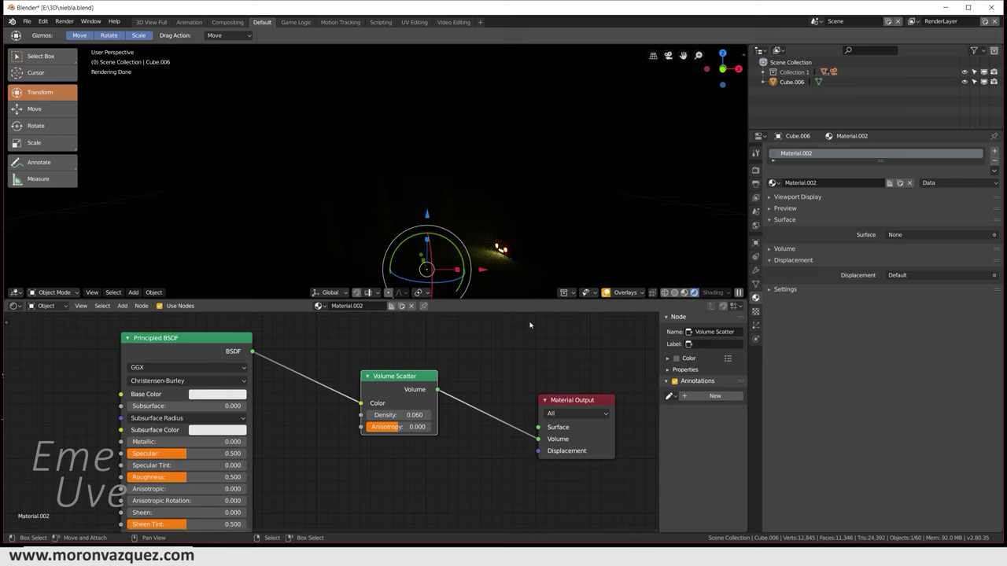
{"action": "scroll", "coordinate": [551, 260], "scroll_direction": "down", "scroll_amount": 1}
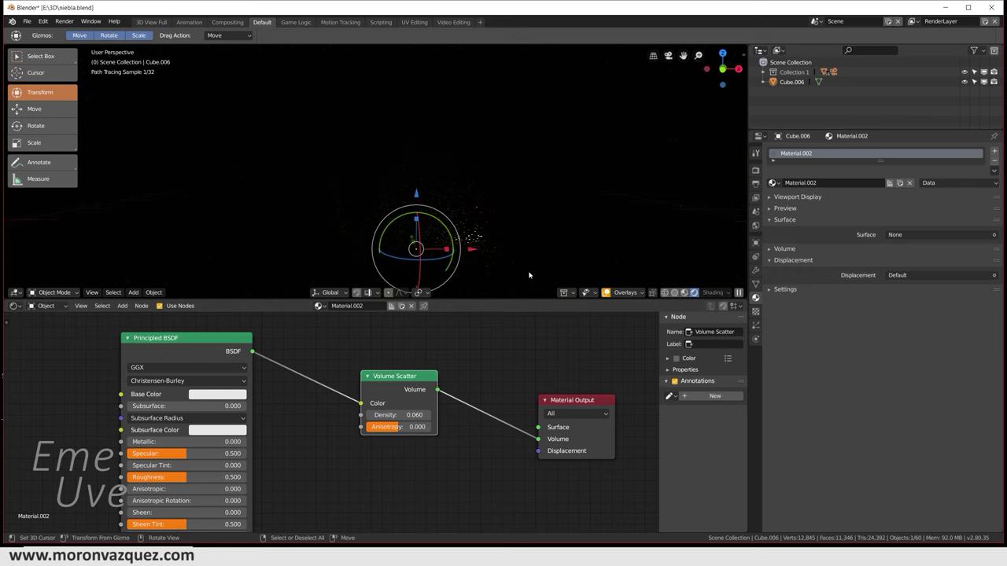
{"action": "scroll", "coordinate": [510, 259], "scroll_direction": "up", "scroll_amount": 1}
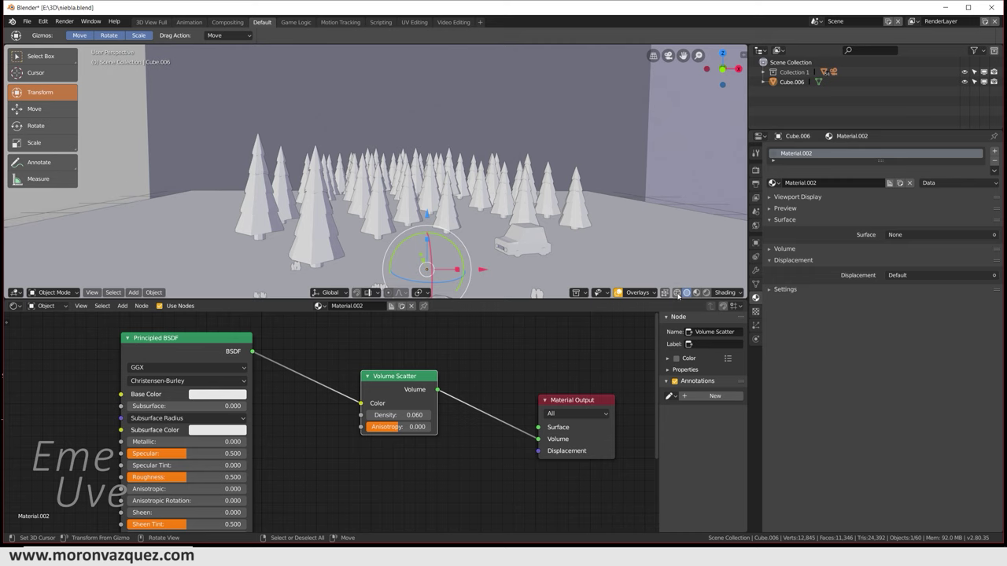
Return to solid shading, enlarge the 3D view and zoom out over the whole forest and car.
{"action": "left_click", "coordinate": [675, 292]}
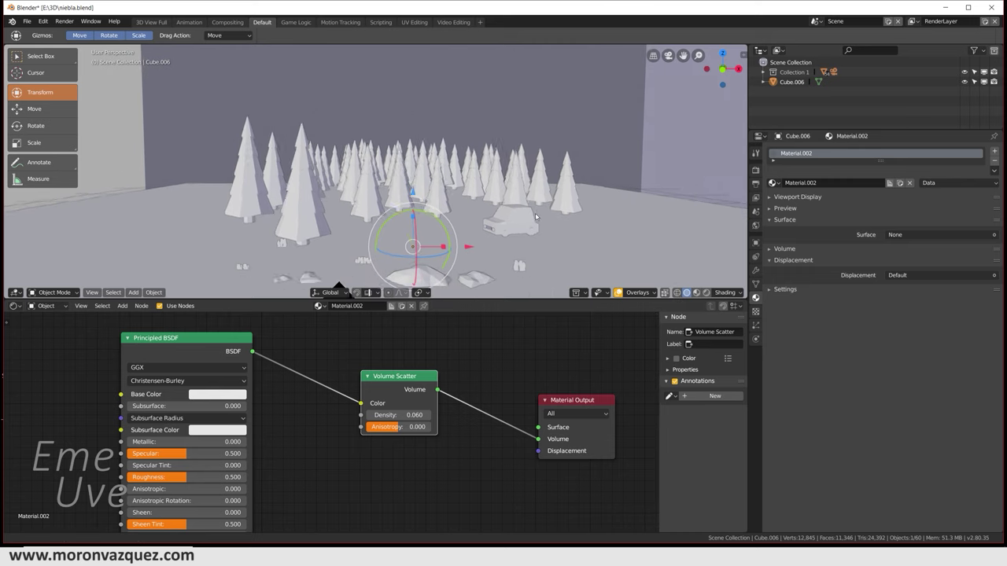
{"action": "middle_click_drag", "start_coordinate": [536, 217], "coordinate": [486, 223]}
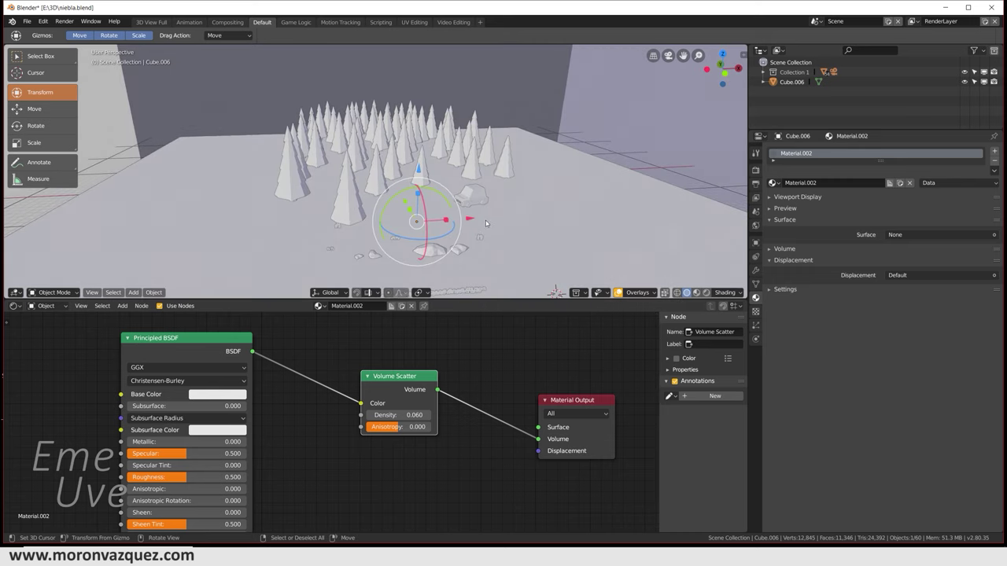
{"action": "scroll", "coordinate": [486, 224], "scroll_direction": "up", "scroll_amount": 2}
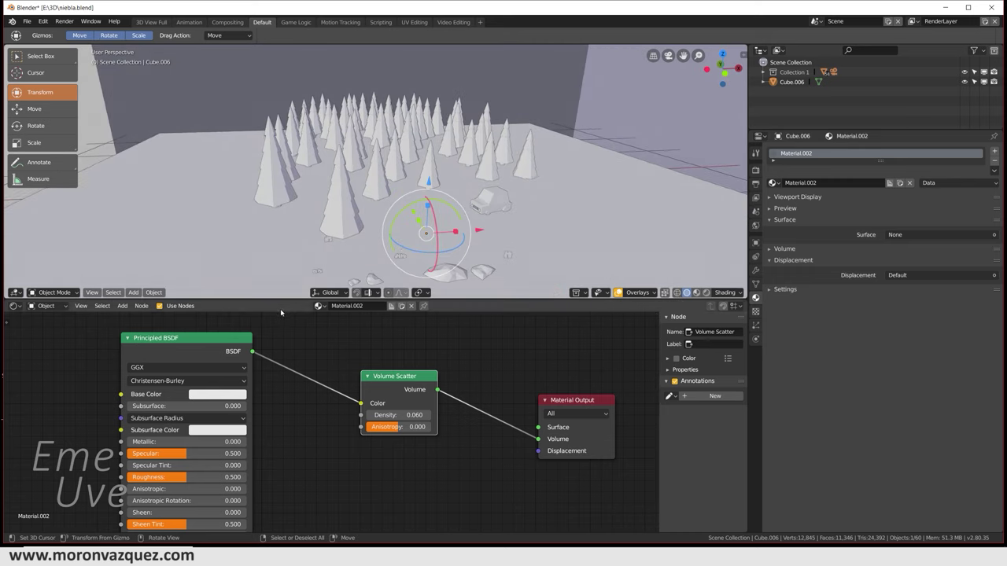
{"action": "left_click_drag", "start_coordinate": [282, 299], "coordinate": [282, 448]}
{"action": "scroll", "coordinate": [485, 315], "scroll_direction": "up", "scroll_amount": 2}
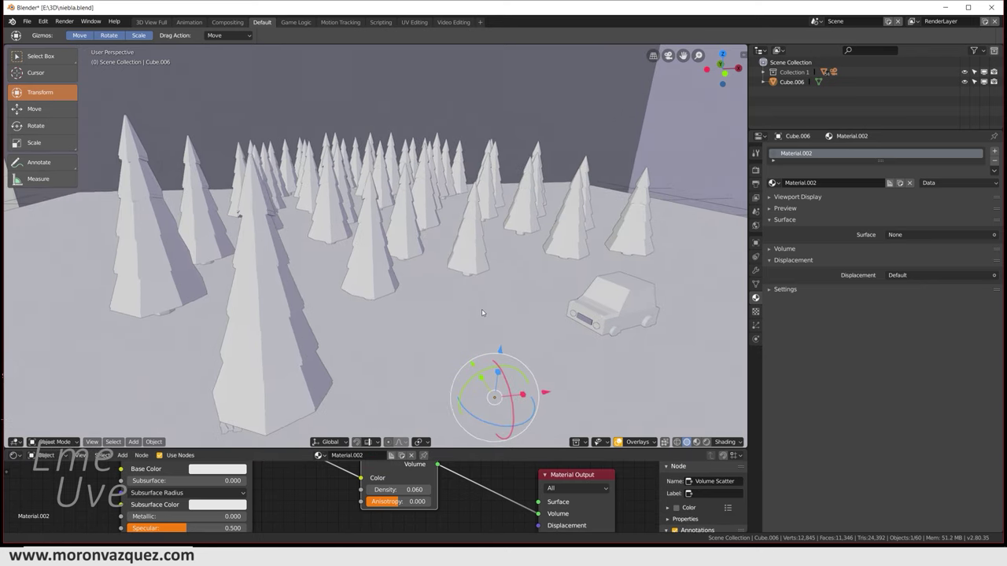
{"action": "scroll", "coordinate": [485, 315], "scroll_direction": "down", "scroll_amount": 2}
{"action": "scroll", "coordinate": [486, 315], "scroll_direction": "down", "scroll_amount": 1}
{"action": "scroll", "coordinate": [485, 315], "scroll_direction": "down", "scroll_amount": 1}
{"action": "scroll", "coordinate": [485, 315], "scroll_direction": "down", "scroll_amount": 1}
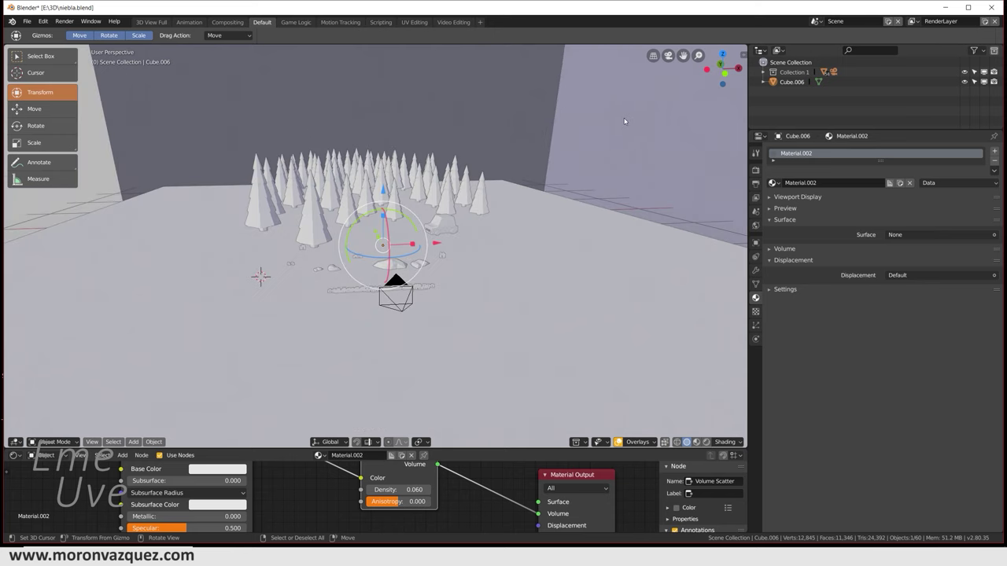
{"action": "scroll", "coordinate": [429, 196], "scroll_direction": "up", "scroll_amount": 5}
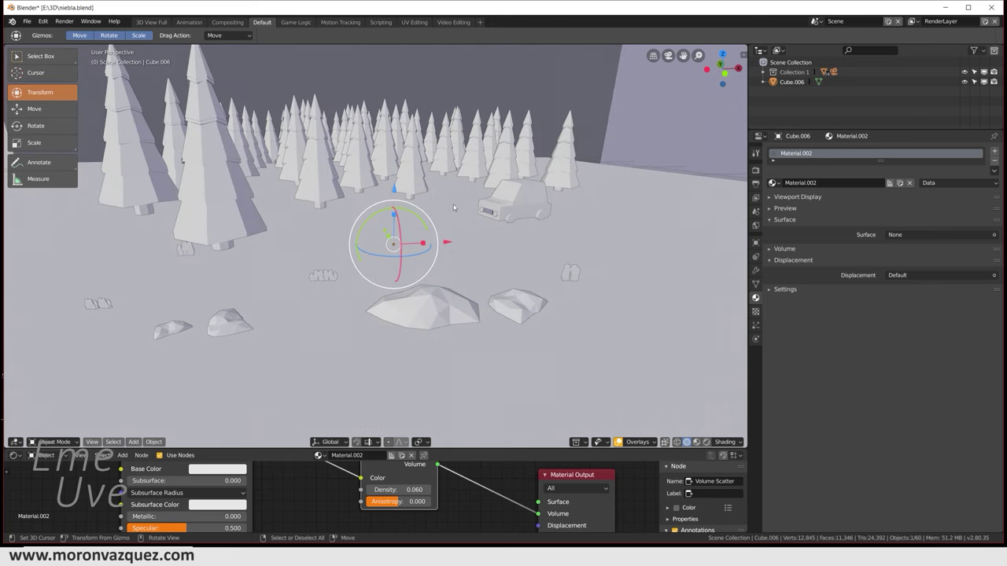
{"action": "scroll", "coordinate": [464, 198], "scroll_direction": "up", "scroll_amount": 2}
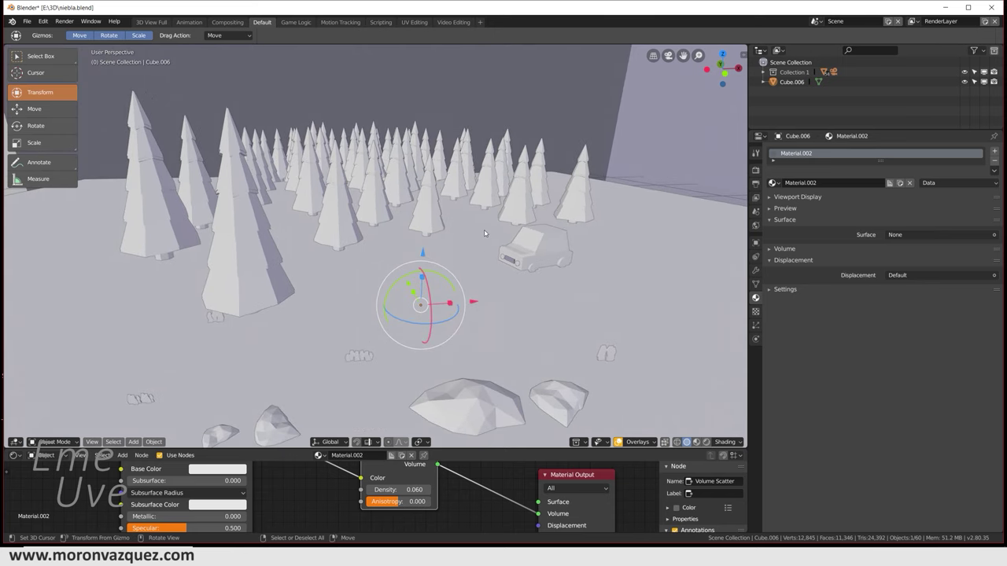
{"action": "scroll", "coordinate": [467, 218], "scroll_direction": "down", "scroll_amount": 4}
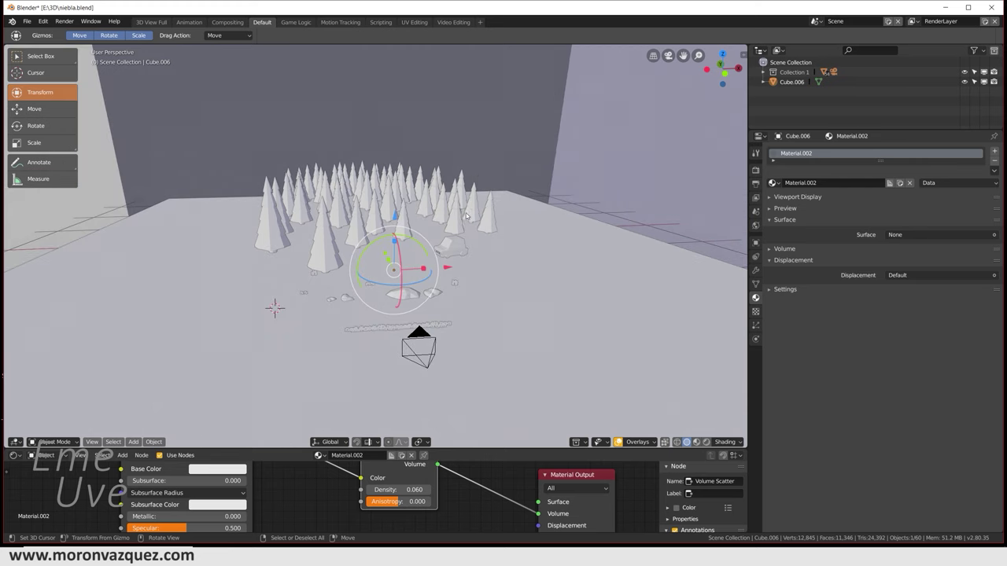
{"action": "key", "text": "shift+a"}
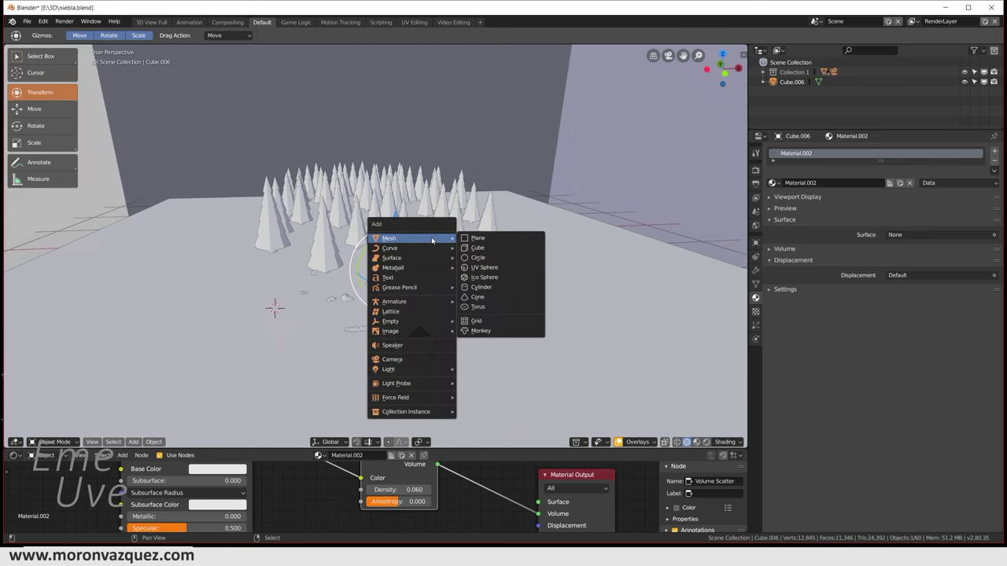
Add a new plane, Plane.001, and scale it up over the scene.
{"action": "left_click", "coordinate": [478, 238]}
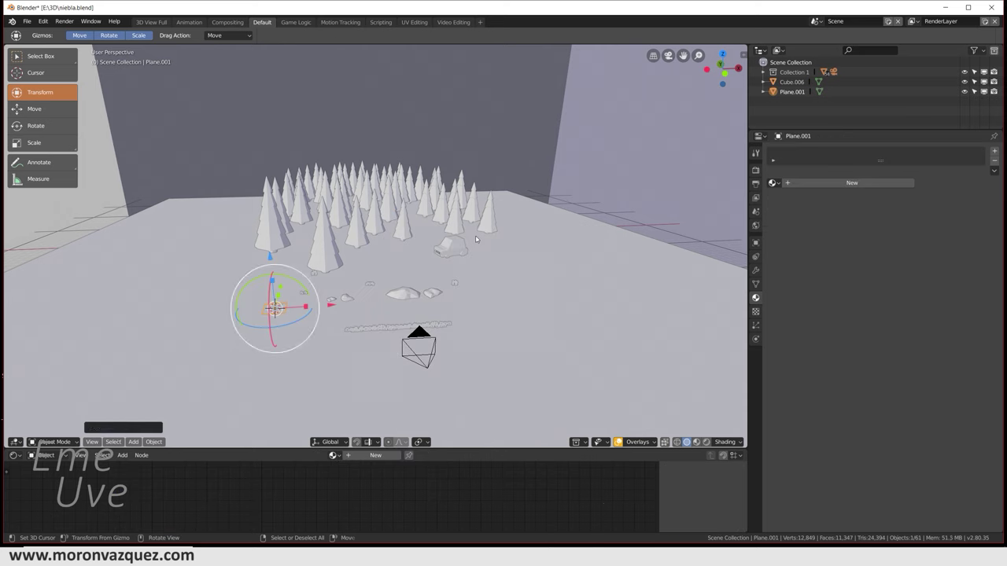
{"action": "key", "text": "g"}
{"action": "left_click", "coordinate": [455, 285]}
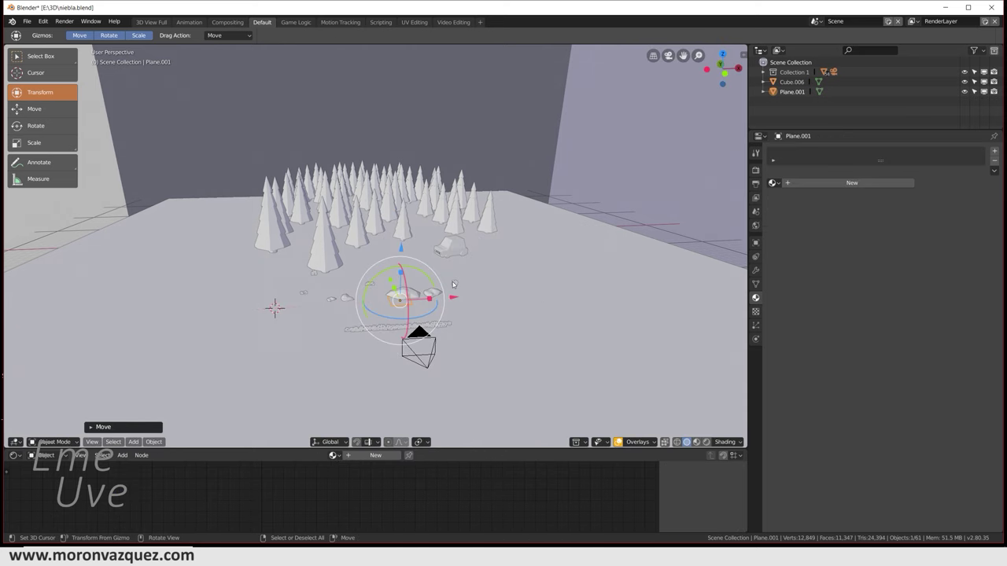
{"action": "key", "text": "s"}
{"action": "left_click", "coordinate": [385, 250]}
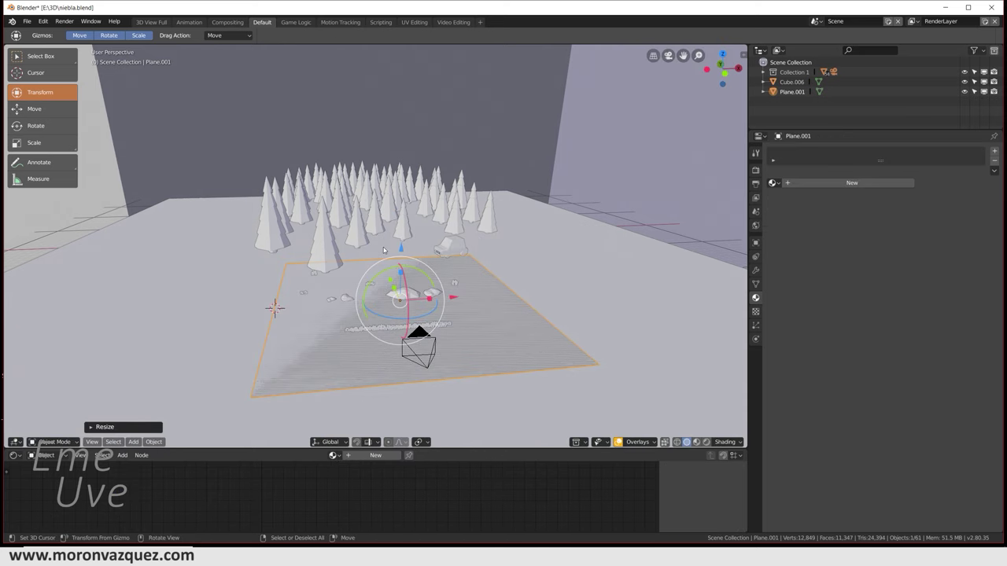
Raise the plane vertically to the fog box's ceiling and adjust it from the camera view.
{"action": "key", "text": "g"}
{"action": "key", "text": "z"}
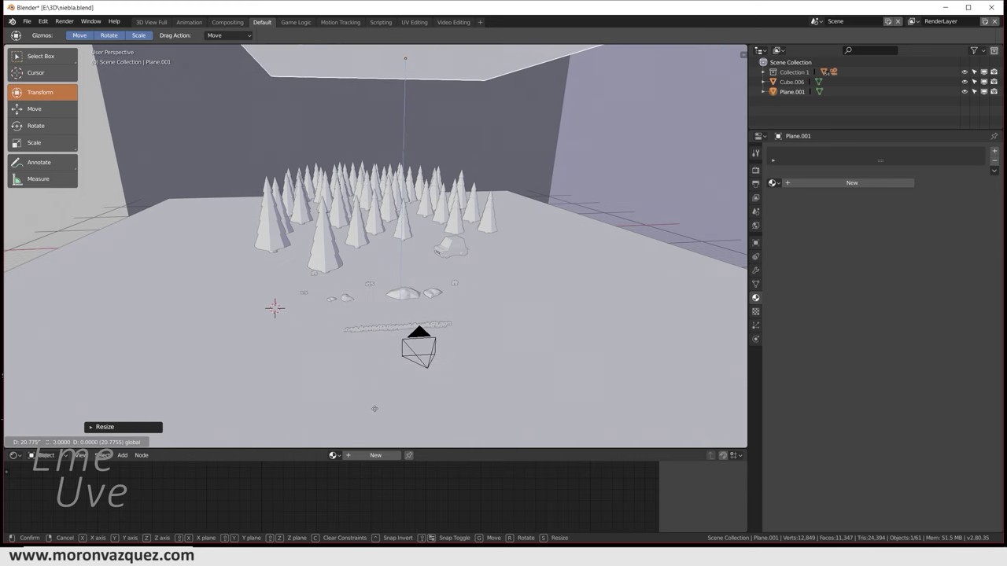
{"action": "left_click", "coordinate": [375, 409]}
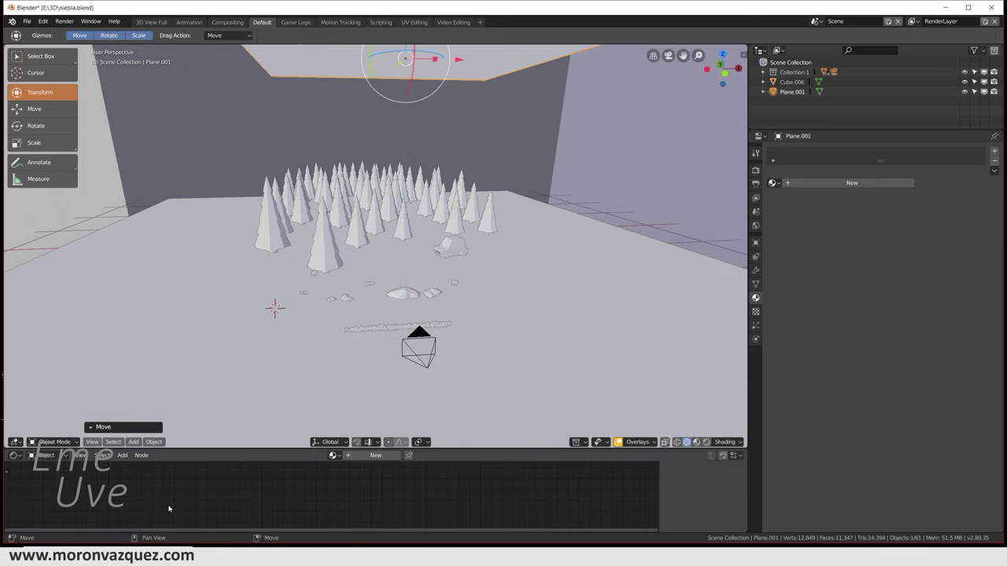
{"action": "key", "text": "KP_0"}
{"action": "key", "text": "KP_0"}
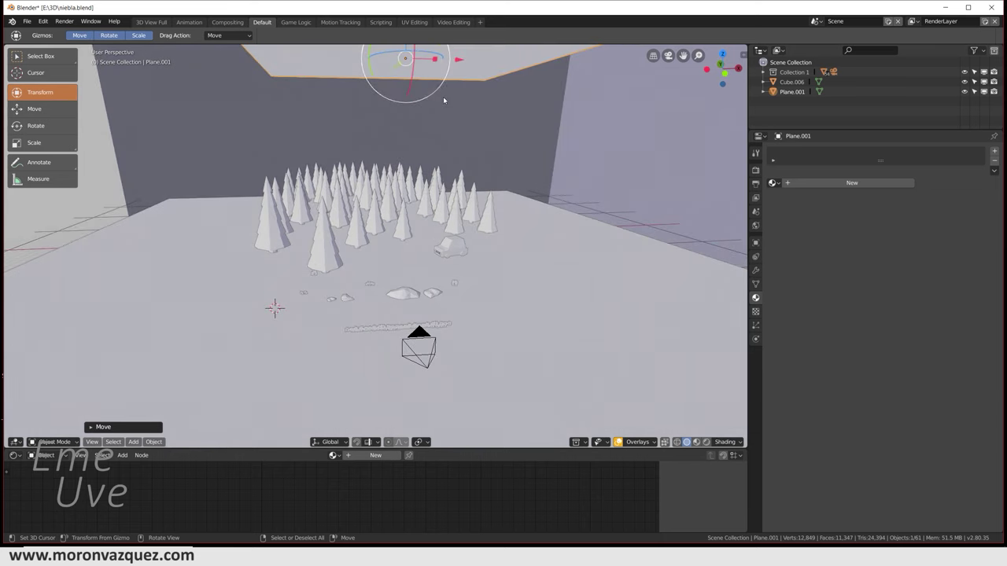
{"action": "key", "text": "KP_Decimal"}
{"action": "key", "text": "g"}
{"action": "left_click", "coordinate": [394, 84]}
{"action": "key", "text": "KP_0"}
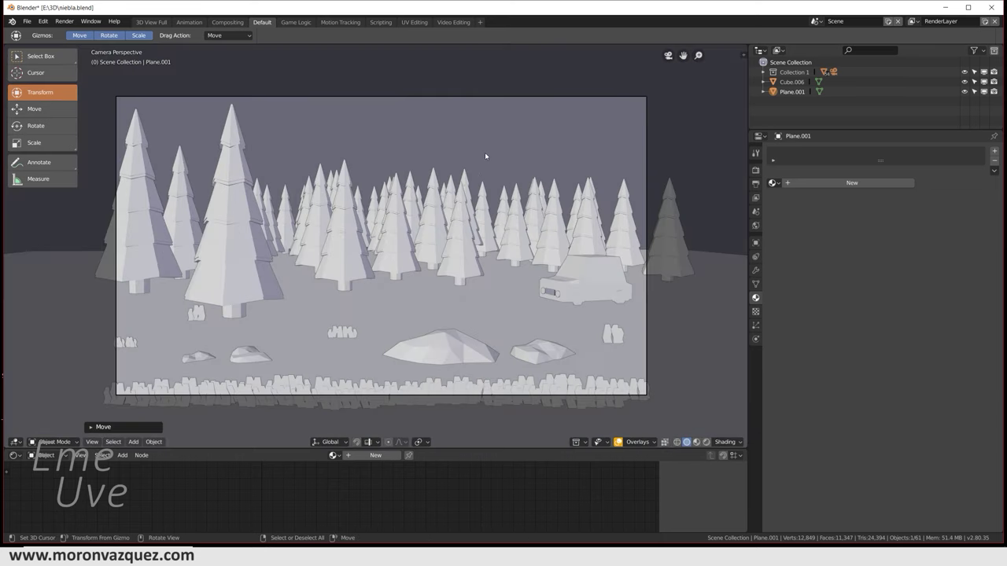
{"action": "scroll", "coordinate": [469, 134], "scroll_direction": "down", "scroll_amount": 3}
{"action": "scroll", "coordinate": [511, 153], "scroll_direction": "down", "scroll_amount": 2}
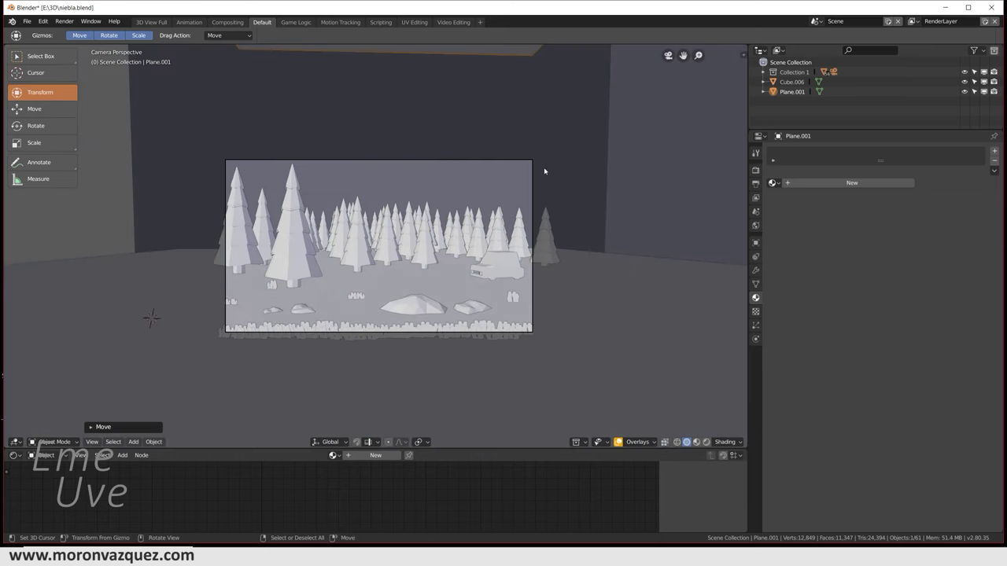
Give Plane.001 a new Emission material with strength 40.
{"action": "left_click", "coordinate": [802, 182]}
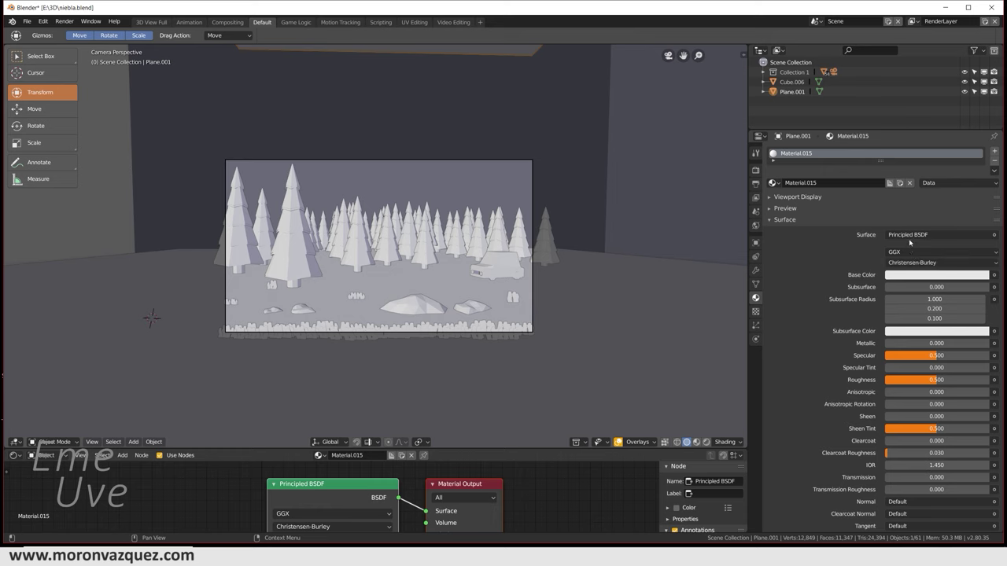
{"action": "left_click", "coordinate": [910, 236]}
{"action": "left_click", "coordinate": [881, 301]}
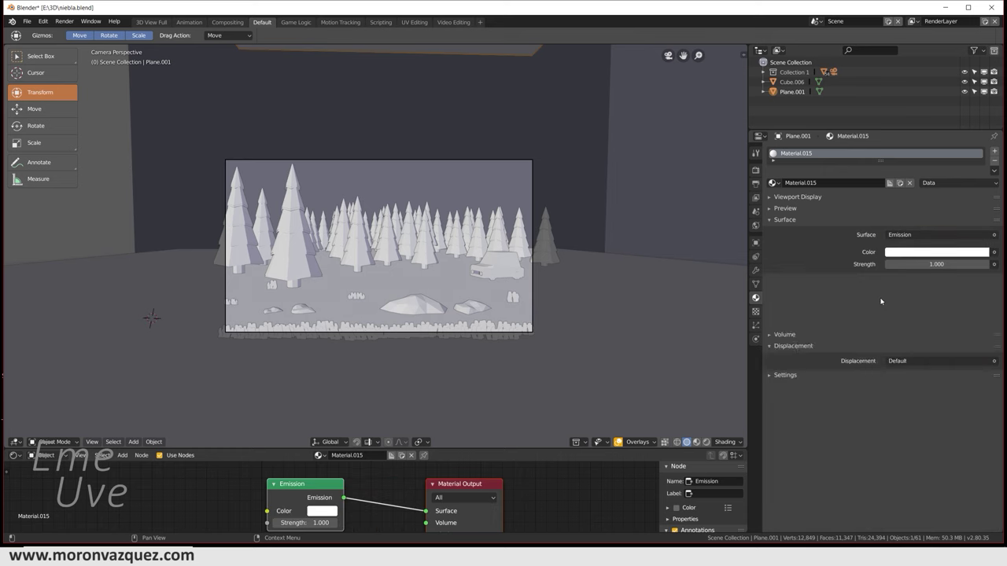
{"action": "left_click", "coordinate": [917, 264]}
{"action": "type", "text": "40"}
{"action": "key", "text": "Return"}
Tint the emission light blue and preview the foggy forest in Rendered shading.
{"action": "left_click", "coordinate": [922, 253]}
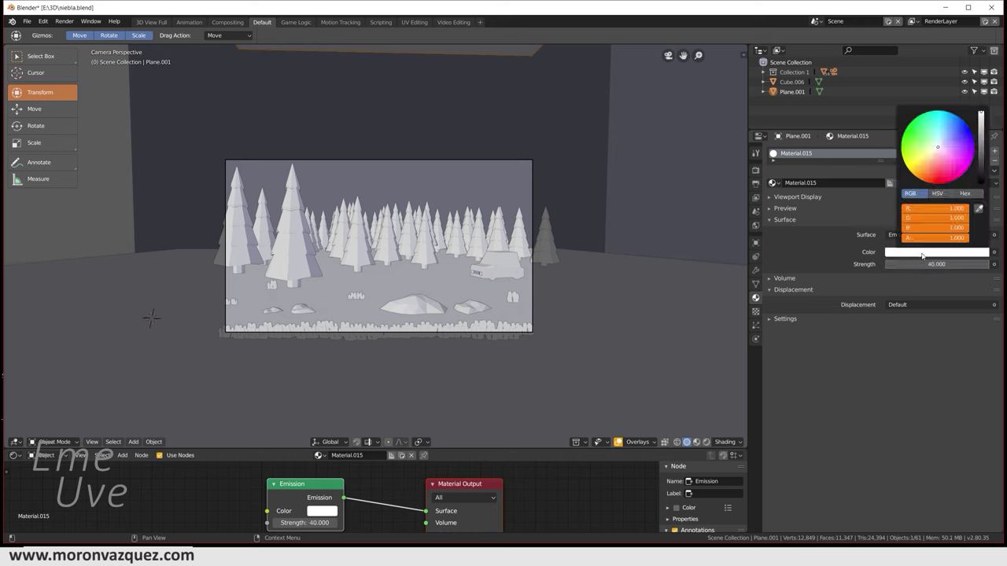
{"action": "left_click", "coordinate": [941, 138]}
{"action": "left_click_drag", "start_coordinate": [941, 139], "coordinate": [942, 136]}
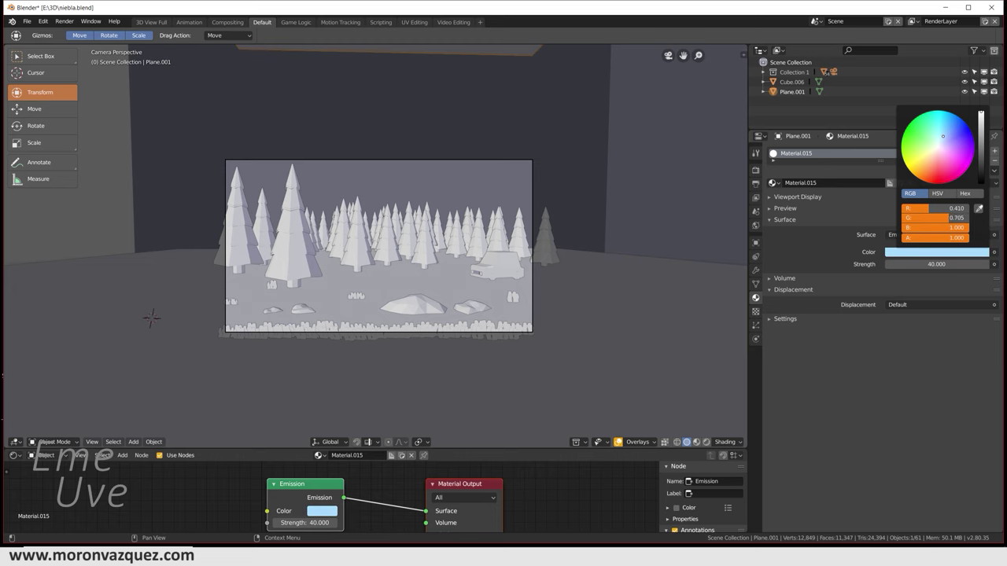
{"action": "scroll", "coordinate": [349, 316], "scroll_direction": "up", "scroll_amount": 2}
{"action": "scroll", "coordinate": [393, 306], "scroll_direction": "up", "scroll_amount": 1}
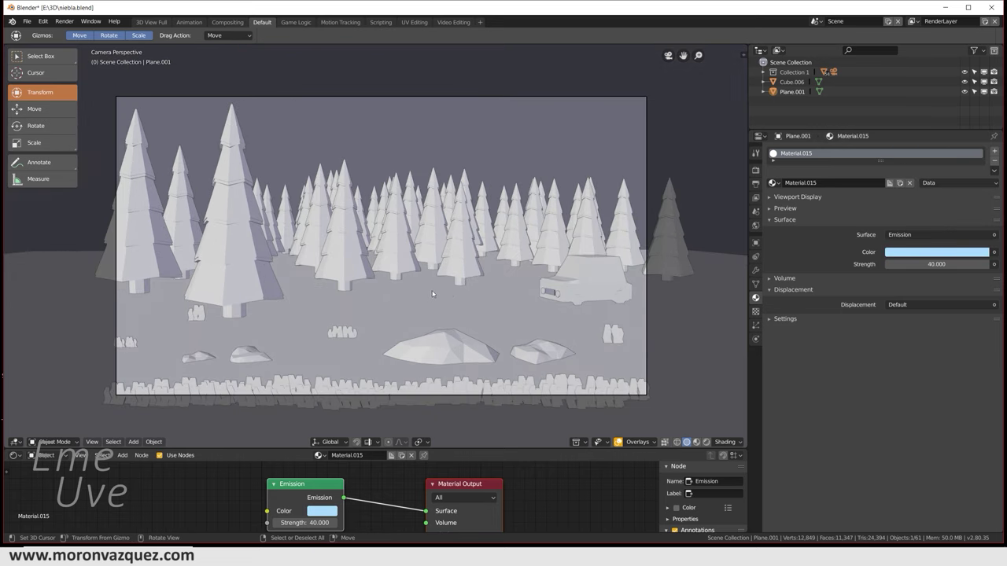
{"action": "left_click", "coordinate": [707, 442]}
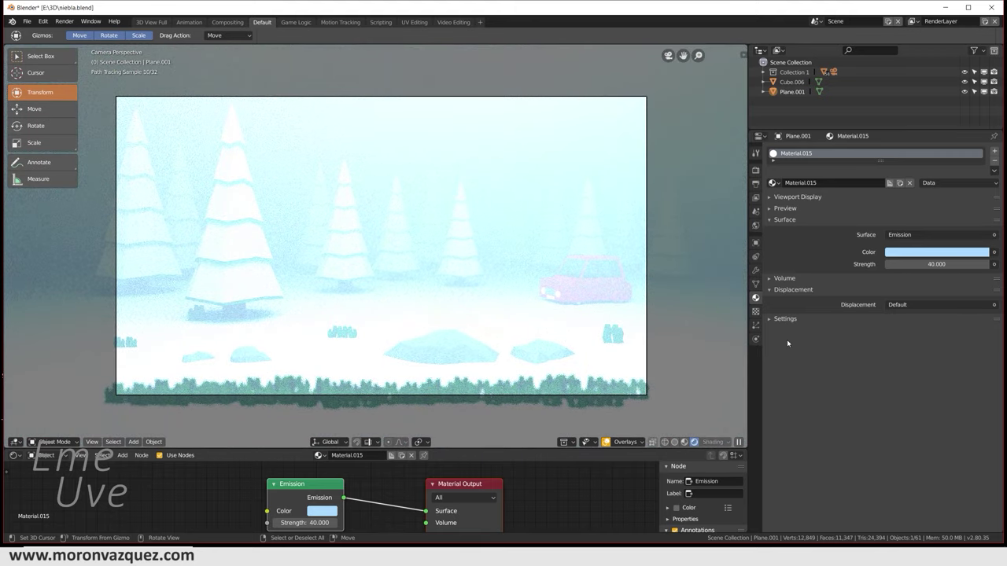
{"action": "mouse_move", "coordinate": [936, 263]}
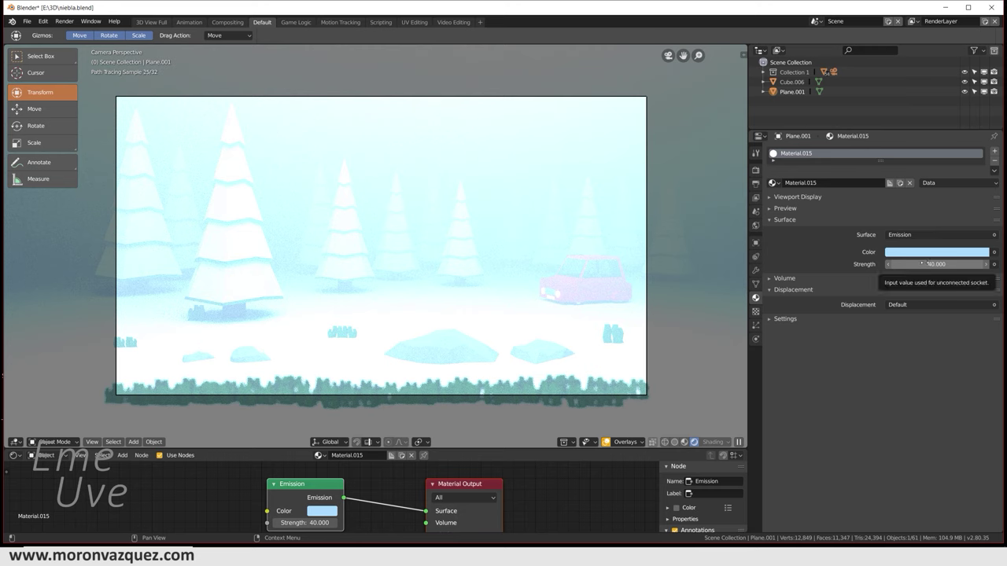
Lower the plane's emission strength to 10, then to 6.
{"action": "left_click", "coordinate": [928, 264]}
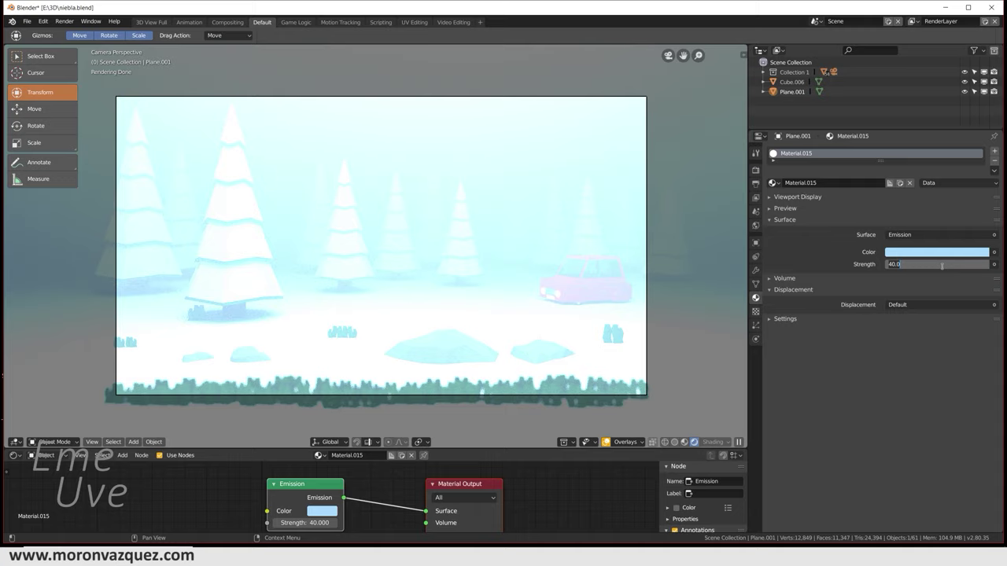
{"action": "type", "text": "10"}
{"action": "key", "text": "Return"}
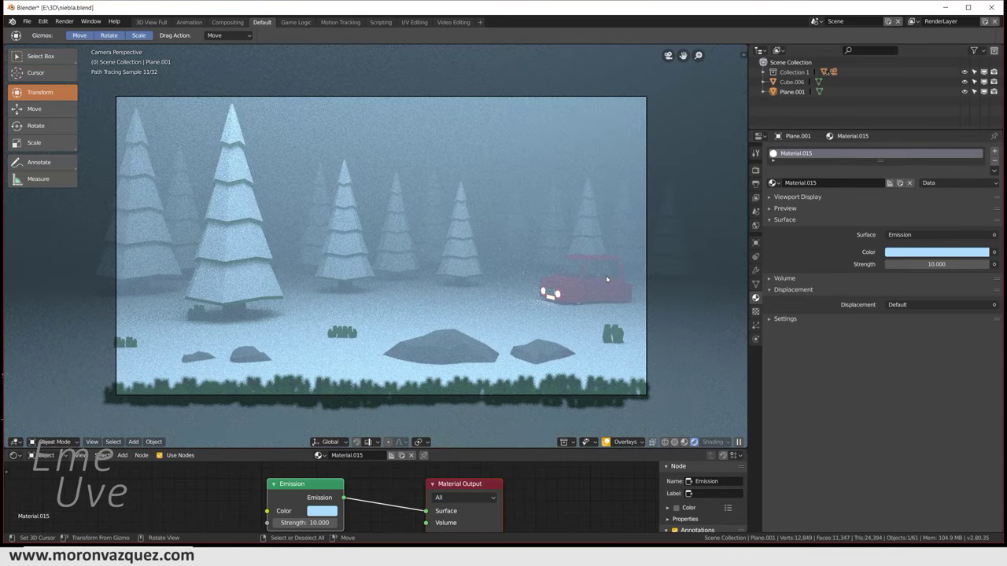
{"action": "left_click", "coordinate": [929, 265]}
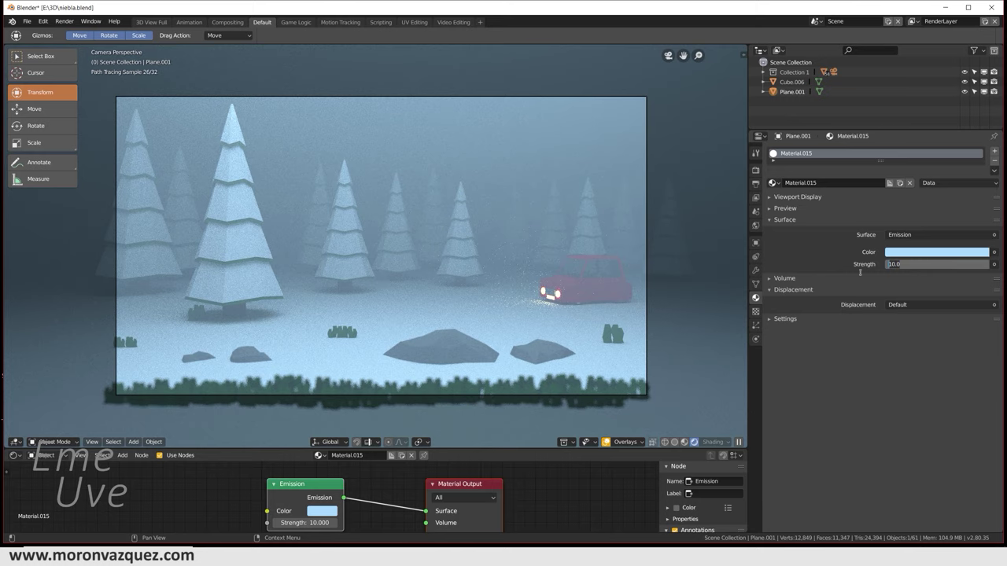
{"action": "type", "text": "6"}
{"action": "key", "text": "Return"}
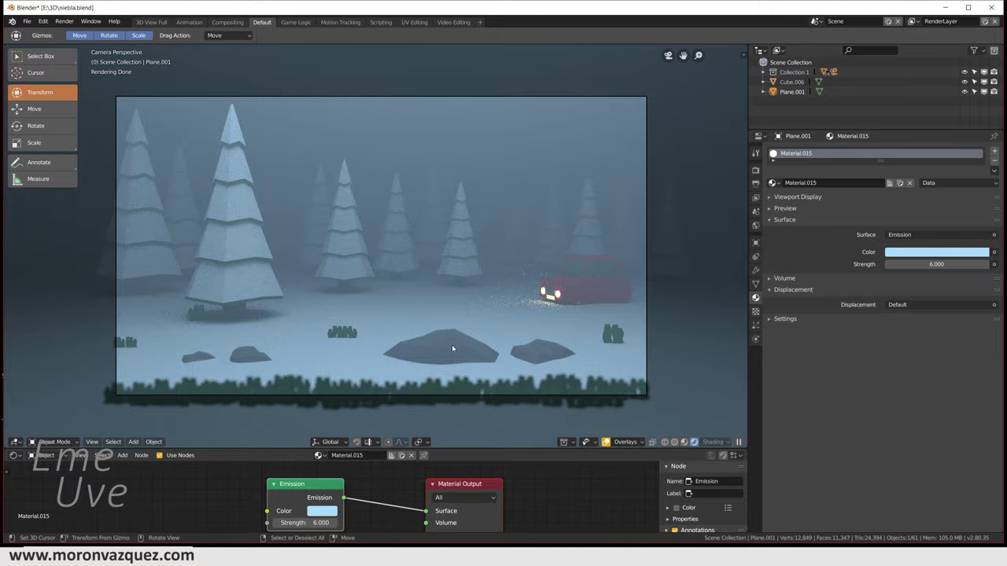
Orbit around the foggy render, return to the camera view, and select Camera in Collection 1.
{"action": "middle_click_drag", "start_coordinate": [723, 407], "coordinate": [634, 263]}
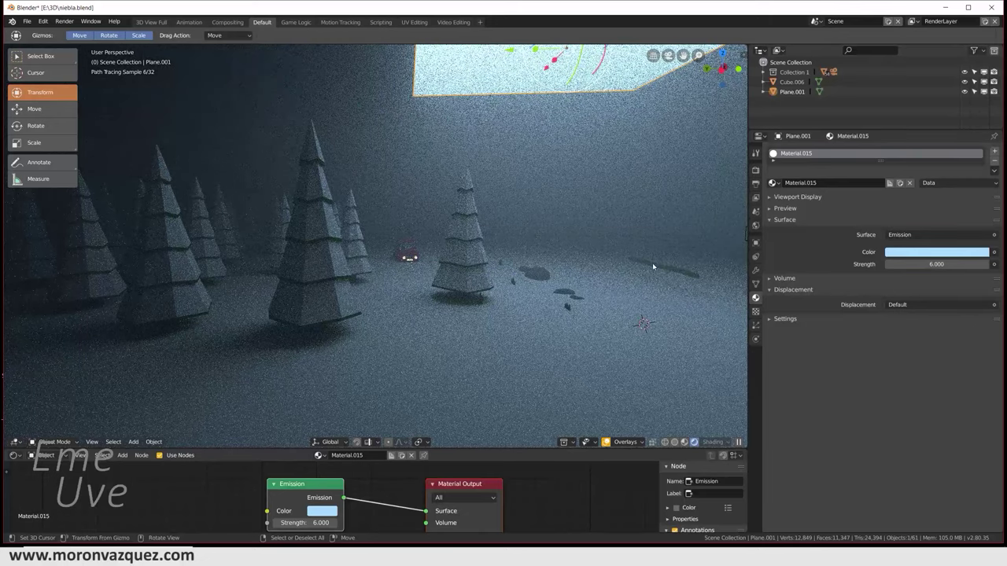
{"action": "middle_click_drag", "start_coordinate": [599, 302], "coordinate": [664, 218]}
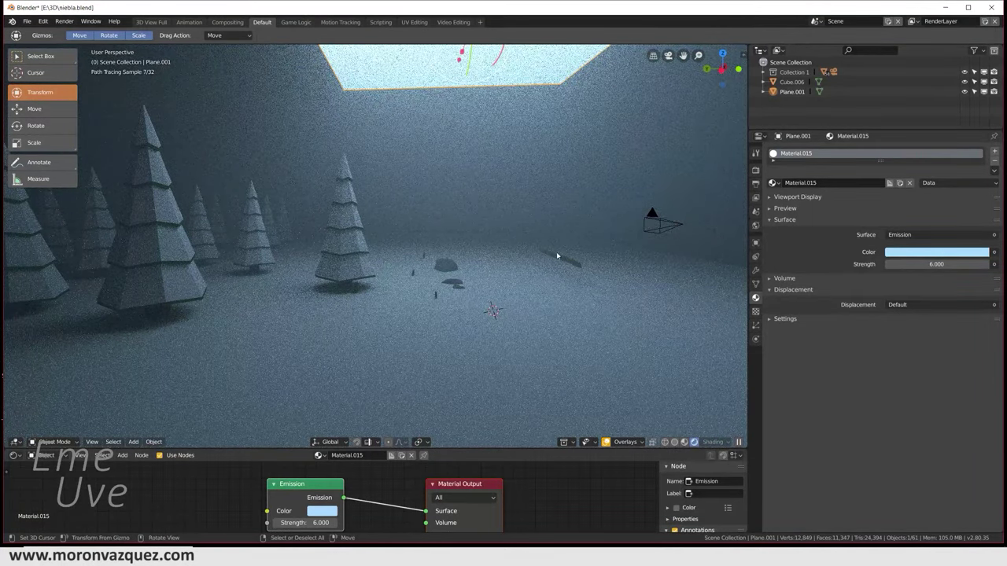
{"action": "middle_click_drag", "start_coordinate": [588, 272], "coordinate": [615, 275]}
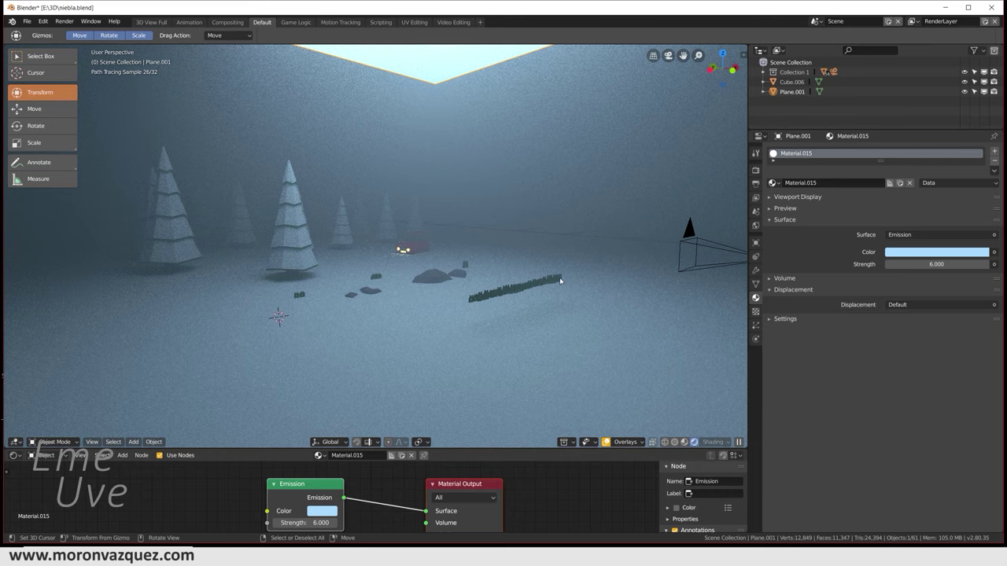
{"action": "key", "text": "KP_0"}
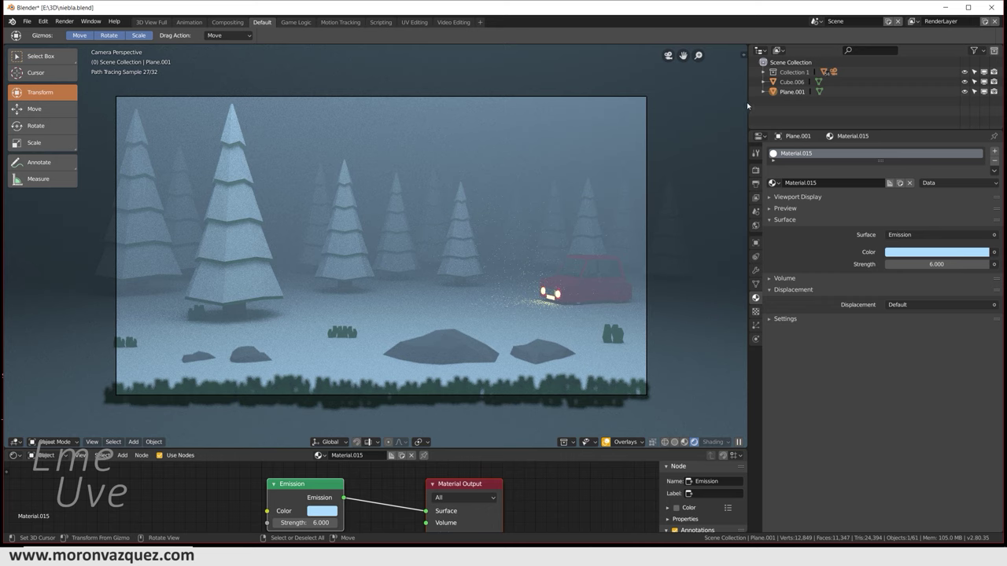
{"action": "left_click", "coordinate": [764, 72]}
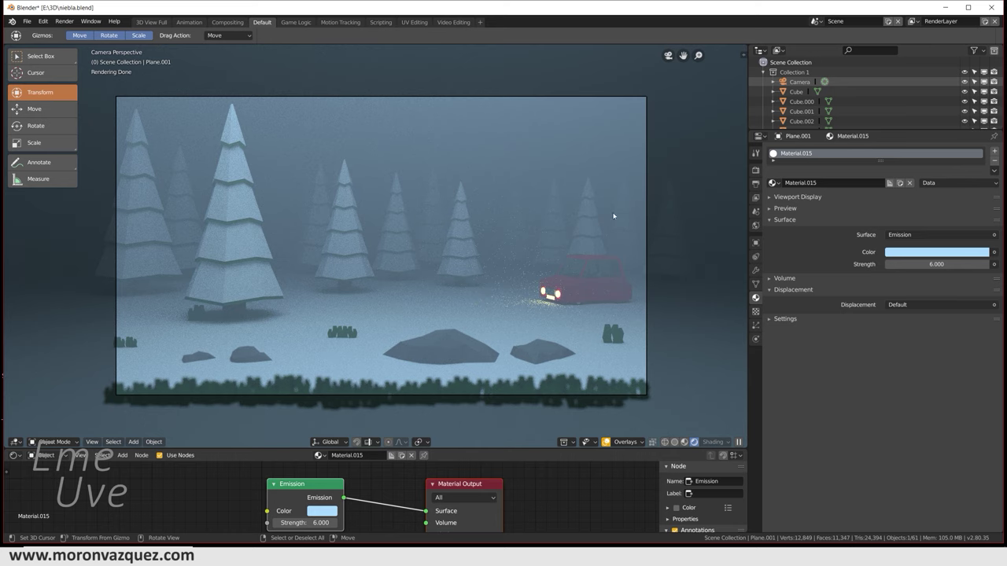
{"action": "left_click", "coordinate": [795, 82]}
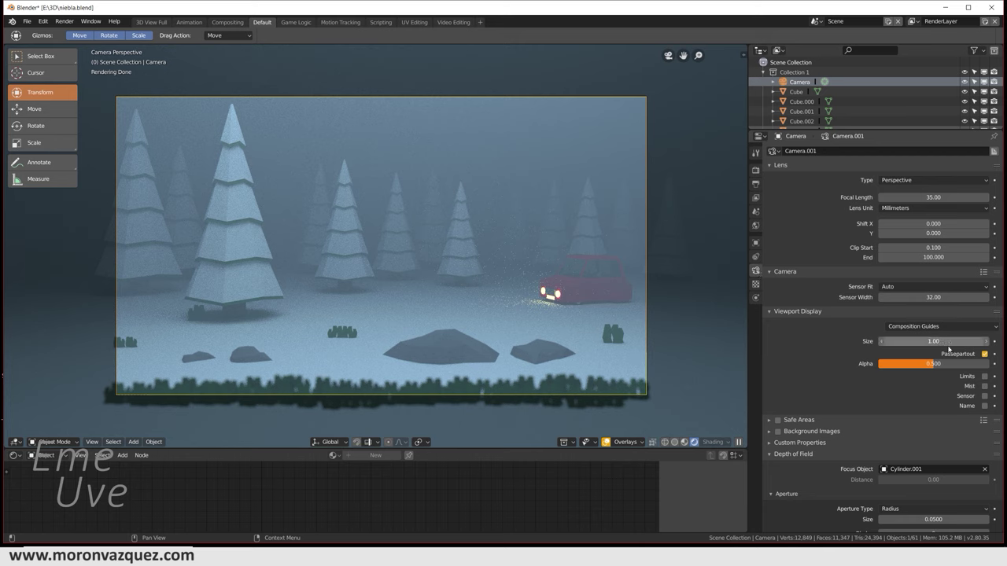
Clear and then reassign Cylinder.001 as the camera's focus object, and preview the rendered fog.
{"action": "scroll", "coordinate": [925, 379], "scroll_direction": "down", "scroll_amount": 1}
{"action": "scroll", "coordinate": [897, 403], "scroll_direction": "down", "scroll_amount": 1}
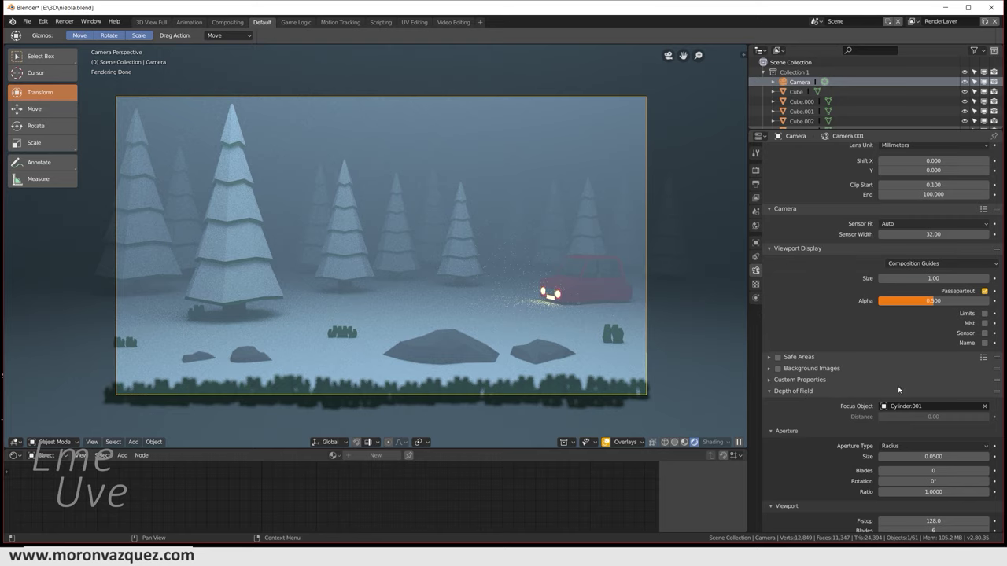
{"action": "left_click", "coordinate": [984, 406]}
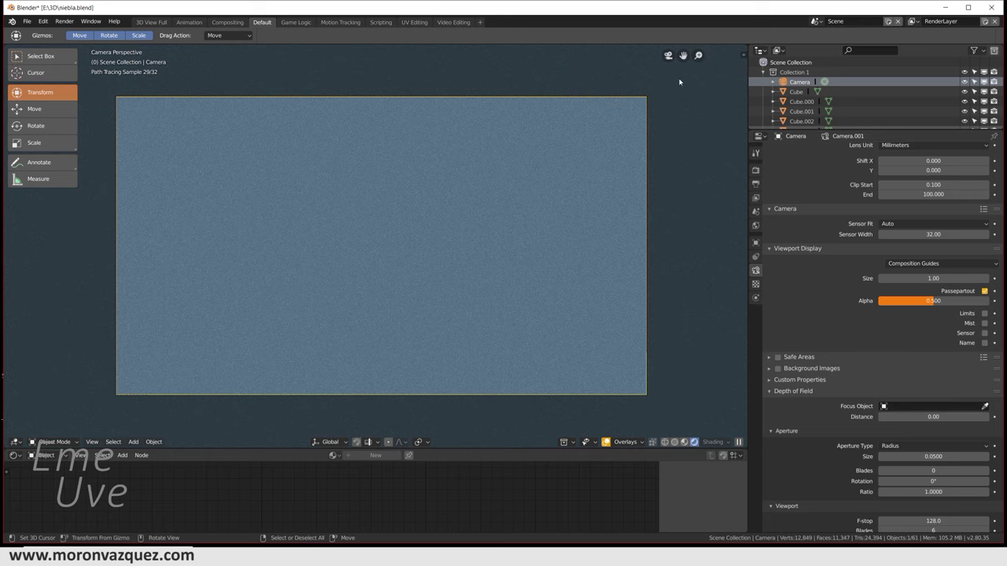
{"action": "left_click", "coordinate": [675, 443]}
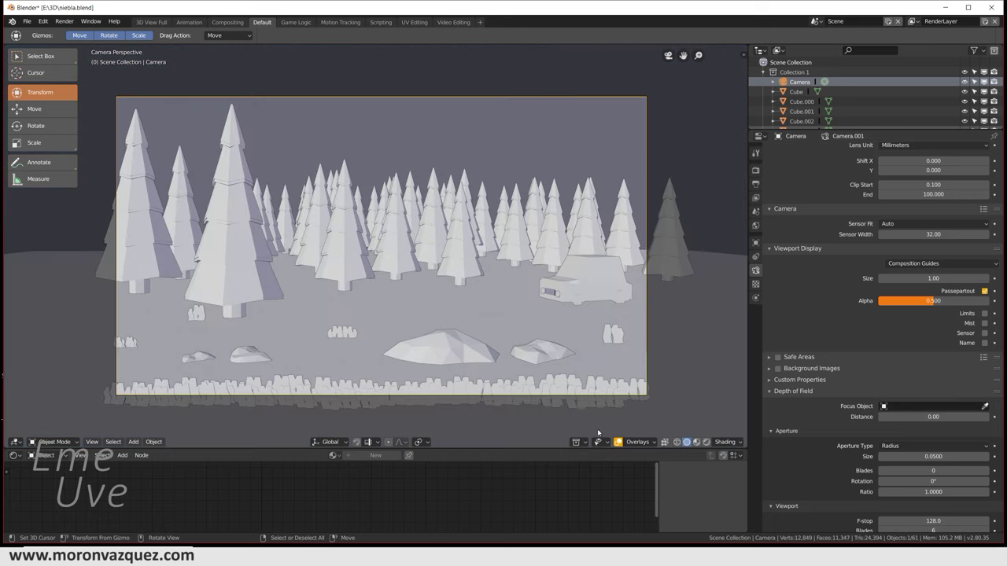
{"action": "left_click", "coordinate": [986, 407]}
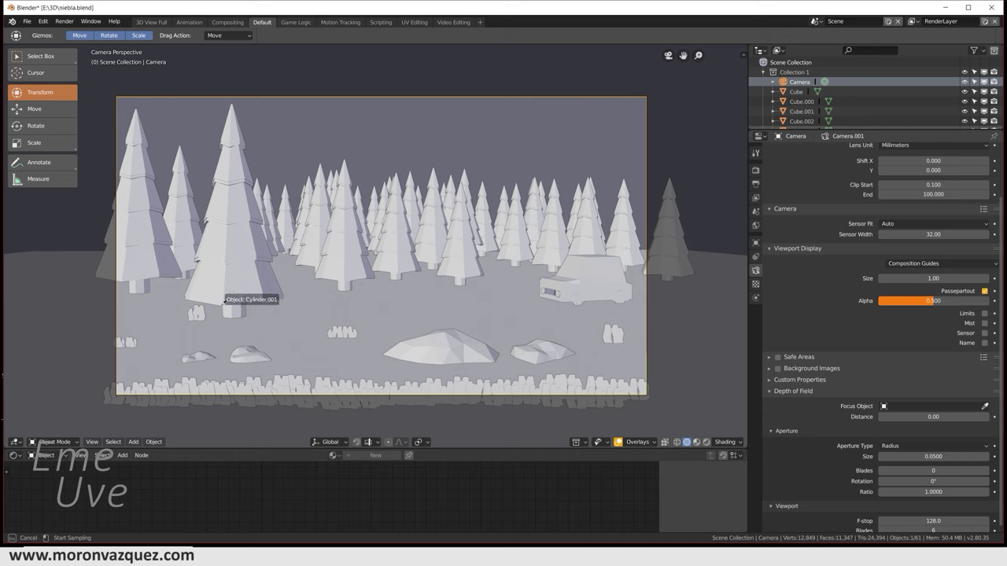
{"action": "left_click", "coordinate": [244, 274]}
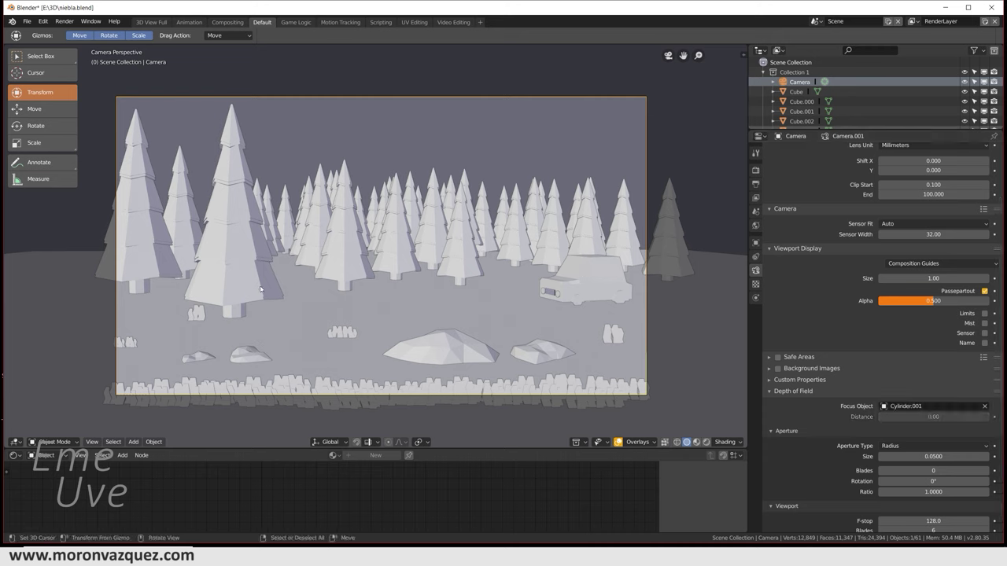
{"action": "left_click", "coordinate": [706, 442]}
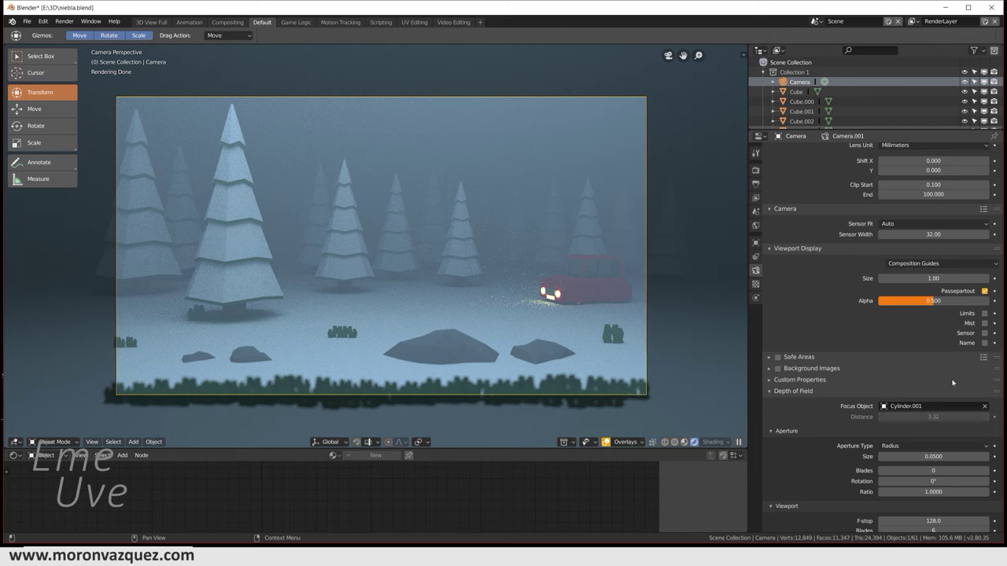
Clear the focus object and raise the manual focus distance to 57.90.
{"action": "scroll", "coordinate": [940, 380], "scroll_direction": "up", "scroll_amount": 2}
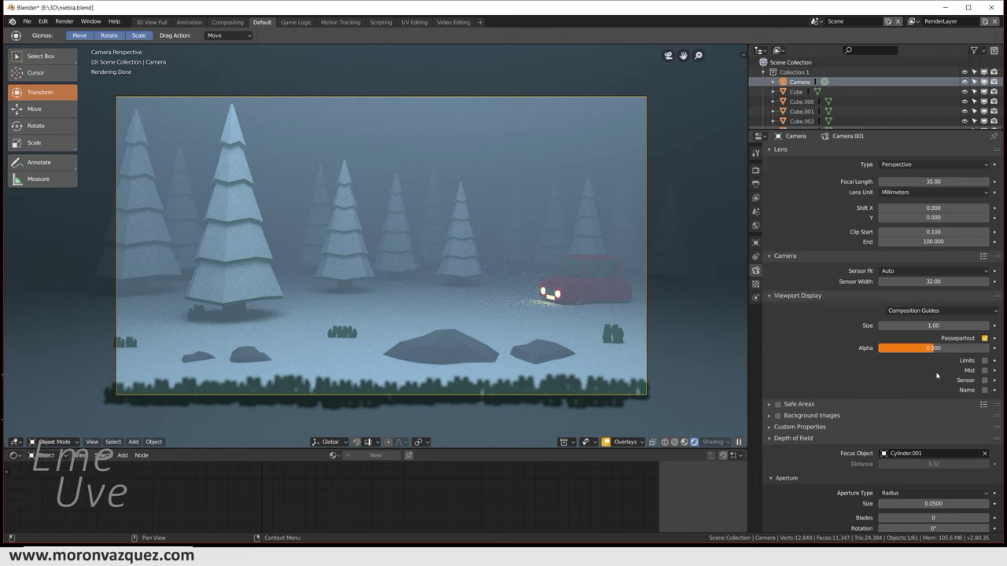
{"action": "scroll", "coordinate": [937, 374], "scroll_direction": "down", "scroll_amount": 2}
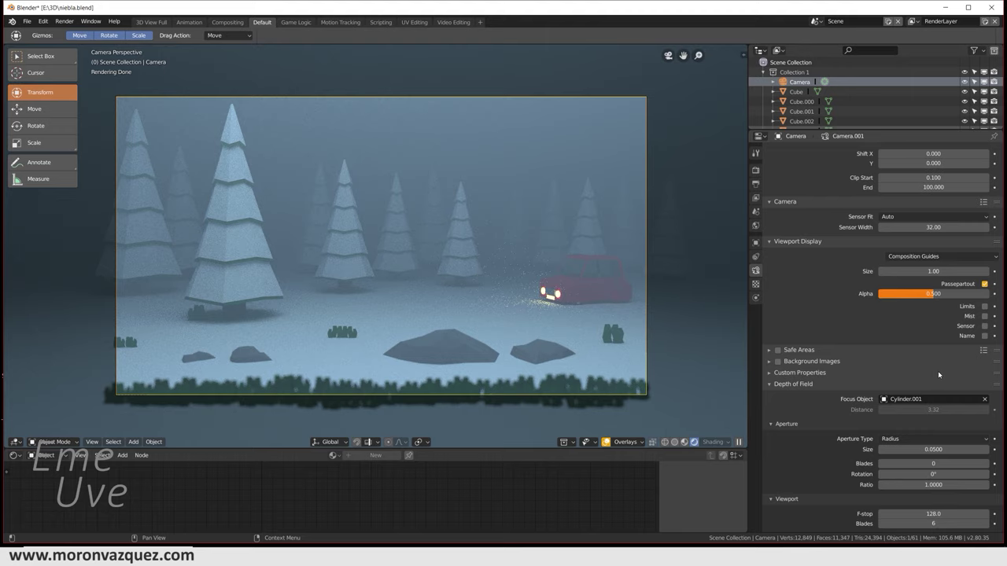
{"action": "left_click", "coordinate": [986, 401]}
{"action": "left_click_drag", "start_coordinate": [924, 410], "coordinate": [976, 409]}
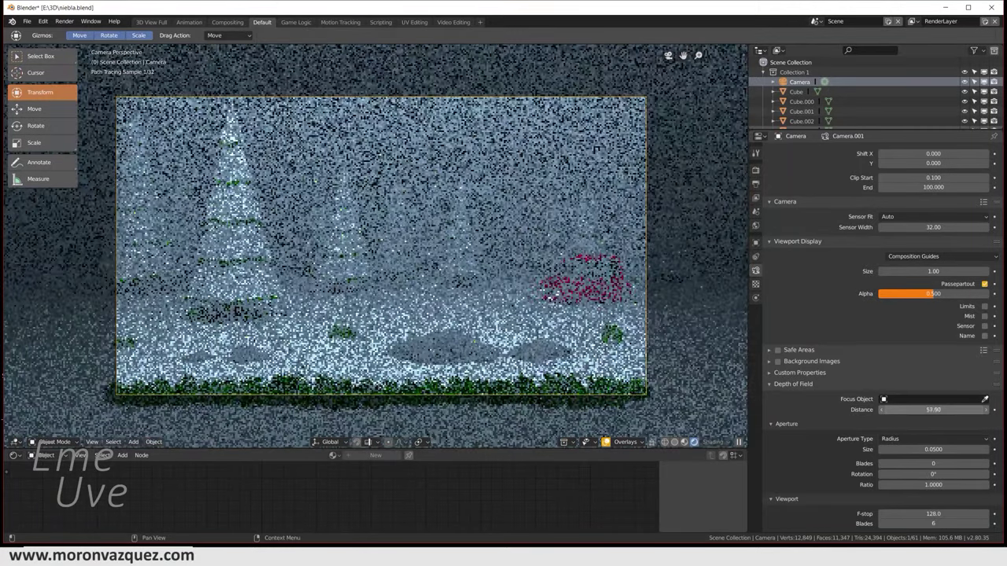
Focus the camera on Cube (distance 67.64) instead of Cube.003, and save niebla.blend.
{"action": "left_click_drag", "start_coordinate": [975, 409], "coordinate": [974, 399]}
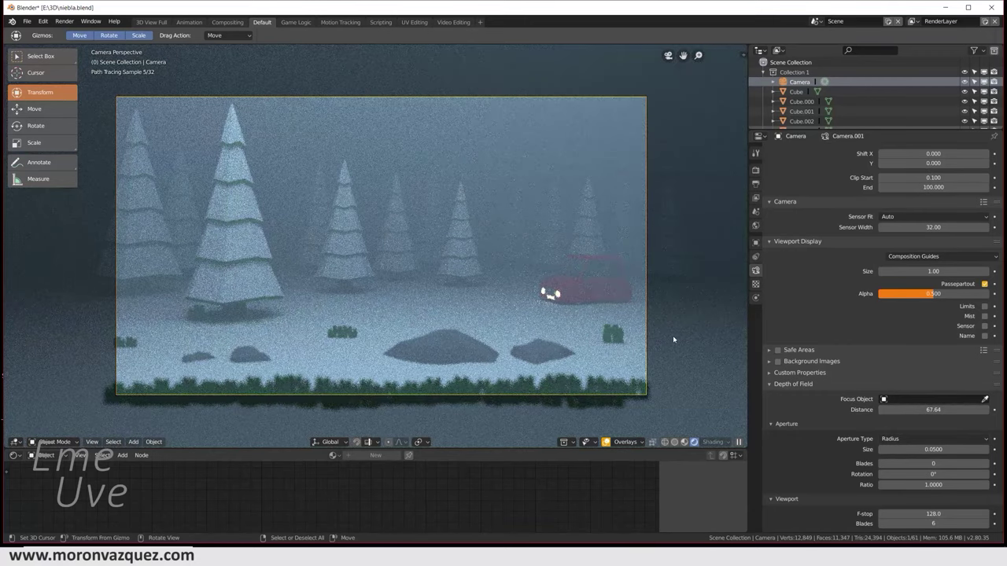
{"action": "left_click", "coordinate": [985, 400]}
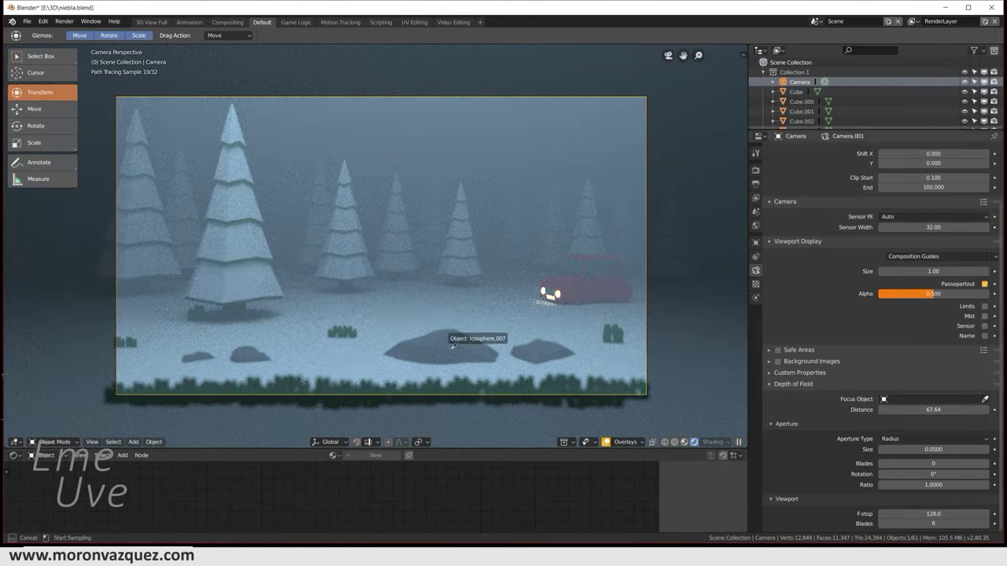
{"action": "left_click", "coordinate": [388, 384]}
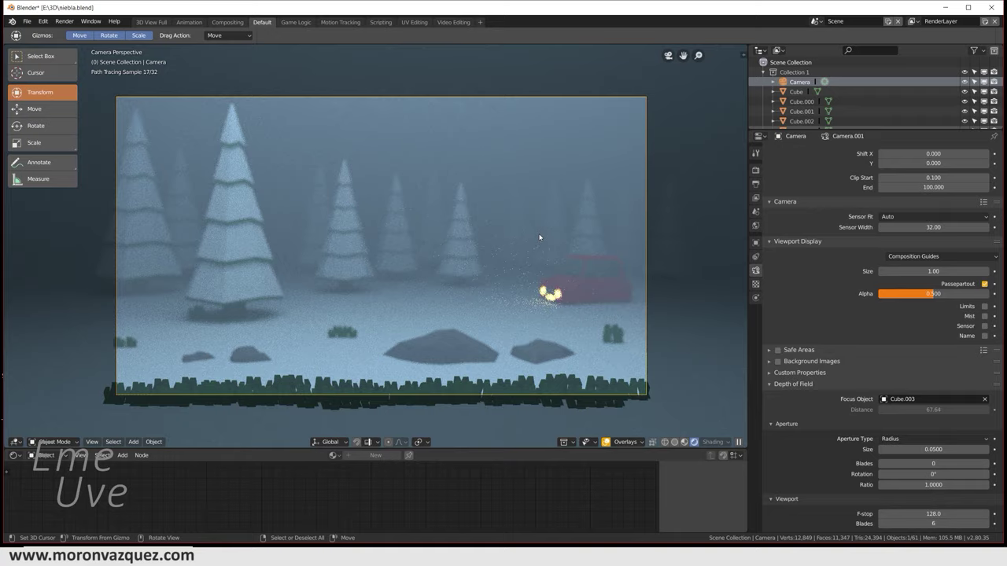
{"action": "left_click", "coordinate": [985, 401]}
{"action": "left_click", "coordinate": [984, 400]}
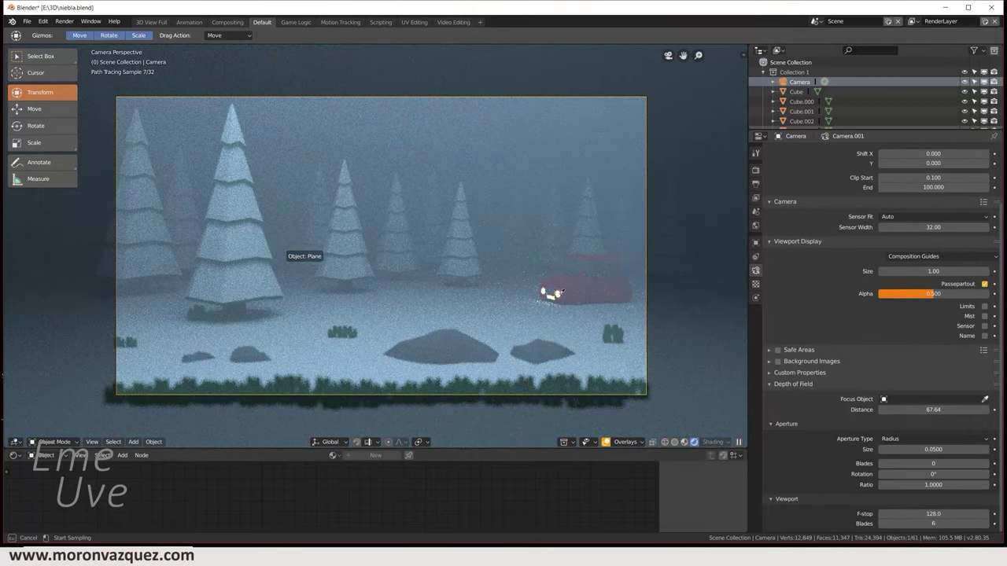
{"action": "left_click", "coordinate": [578, 281]}
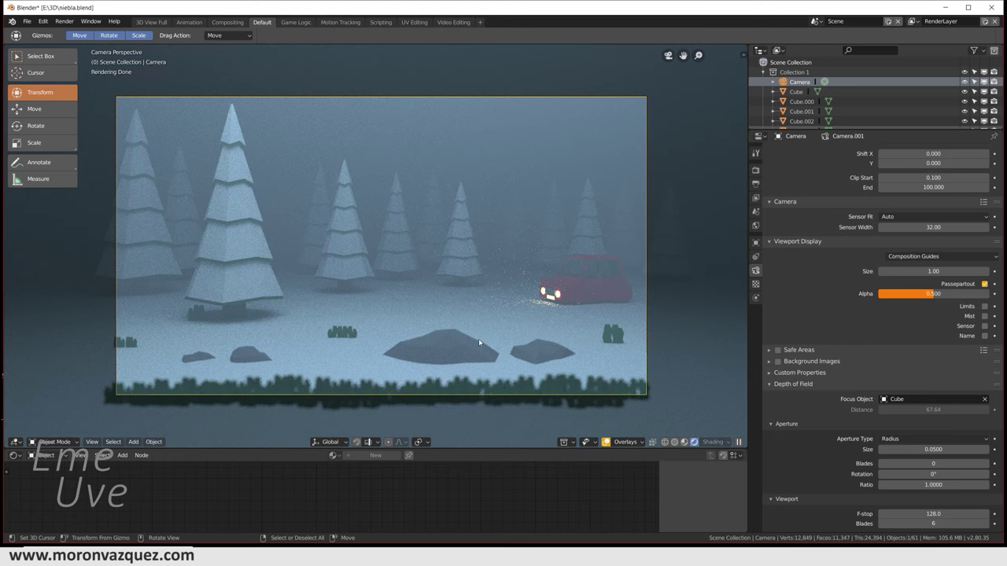
{"action": "left_click", "coordinate": [27, 22]}
{"action": "left_click", "coordinate": [674, 442]}
Duplicate the emissive plane Plane.001 in place, creating Plane.002.
{"action": "key", "text": "KP_0"}
{"action": "middle_click_drag", "start_coordinate": [686, 293], "coordinate": [640, 325]}
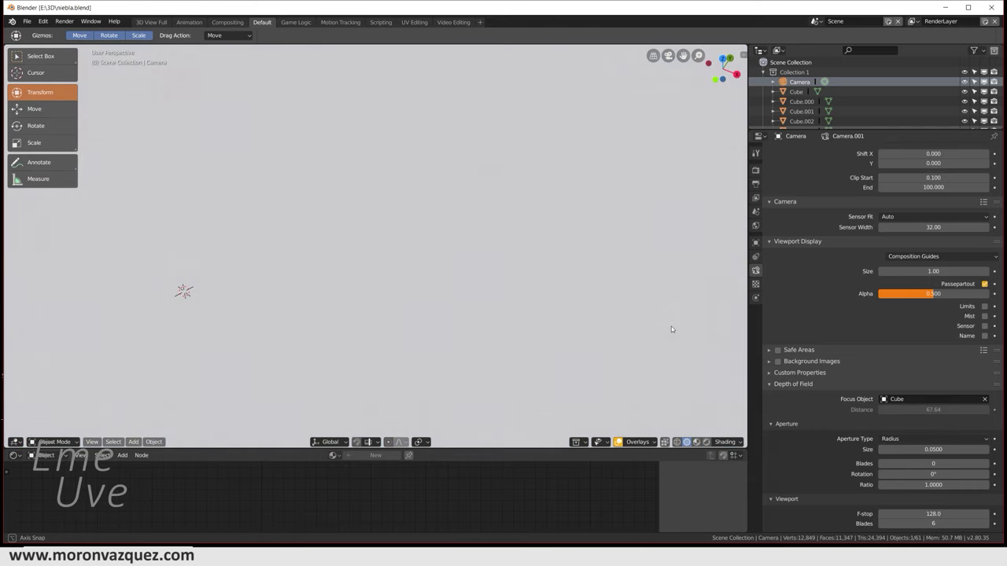
{"action": "scroll", "coordinate": [640, 322], "scroll_direction": "down", "scroll_amount": 5}
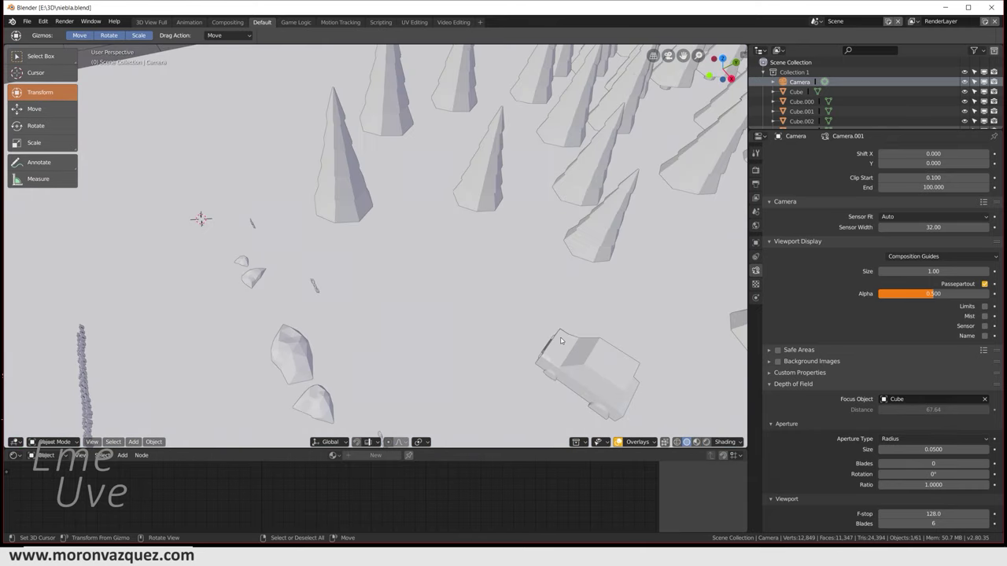
{"action": "mouse_move", "coordinate": [640, 322]}
{"action": "middle_mouse_down"}
{"action": "mouse_move", "coordinate": [564, 282]}
{"action": "mouse_move", "coordinate": [441, 176]}
{"action": "middle_mouse_up"}
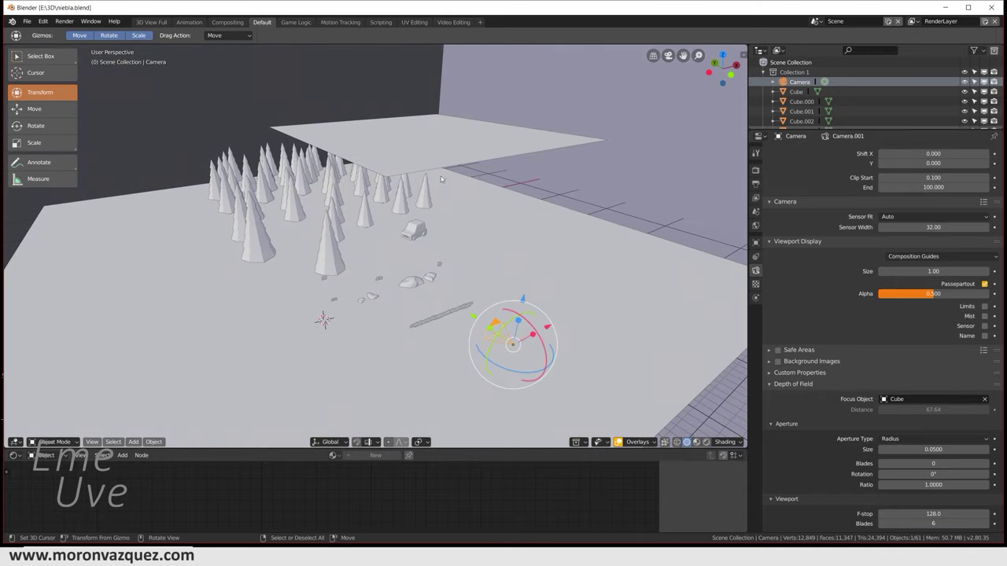
{"action": "left_click", "coordinate": [423, 149]}
{"action": "key", "text": "shift+d"}
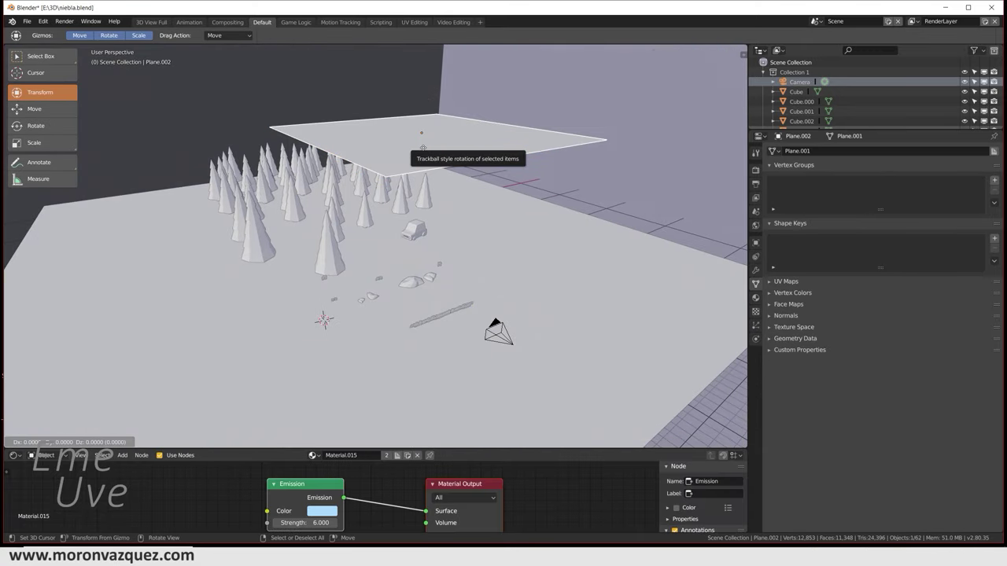
{"action": "right_click", "coordinate": [423, 147]}
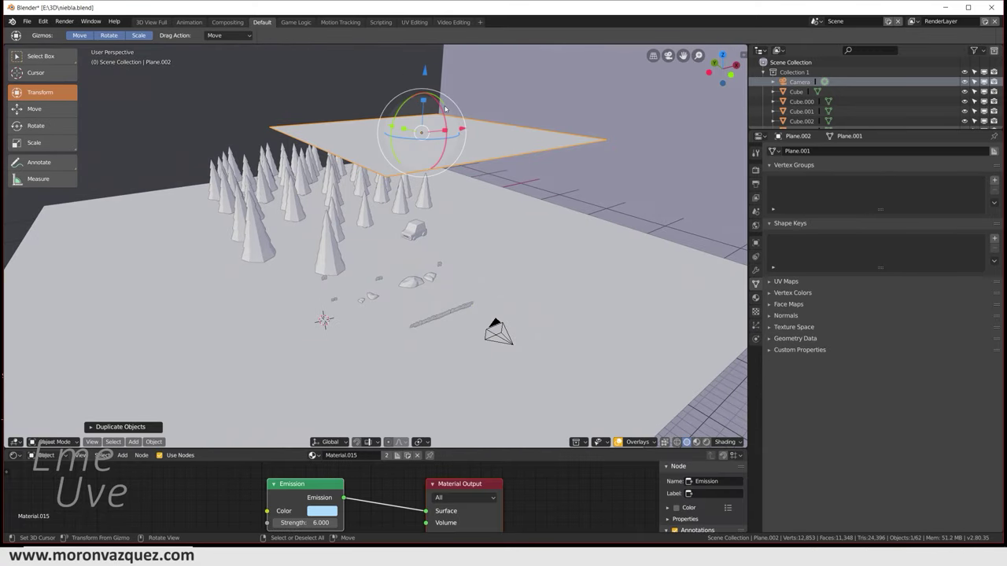
Stand Plane.002 upright, scale it down and move it beside the scene, then check the camera render.
{"action": "left_click_drag", "start_coordinate": [443, 109], "coordinate": [457, 162]}
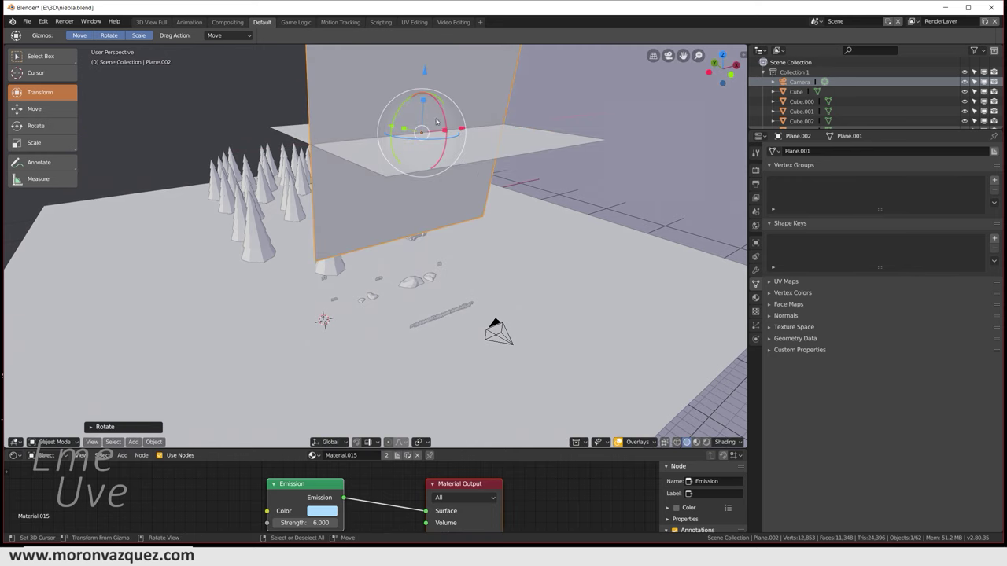
{"action": "key", "text": "s"}
{"action": "left_click", "coordinate": [491, 152]}
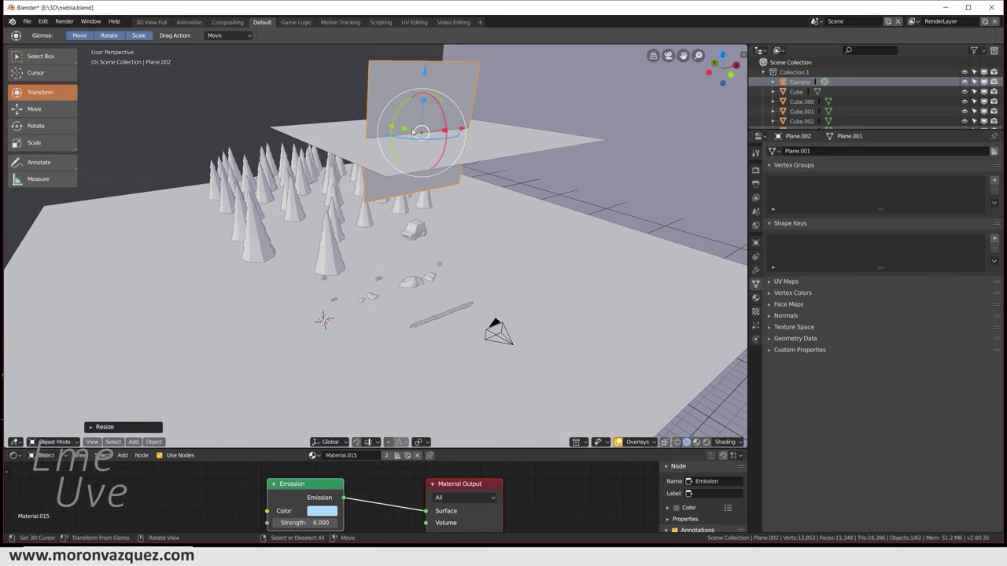
{"action": "middle_click_drag", "start_coordinate": [392, 130], "coordinate": [397, 127]}
{"action": "mouse_move", "coordinate": [398, 128]}
{"action": "left_mouse_down"}
{"action": "mouse_move", "coordinate": [580, 187]}
{"action": "mouse_move", "coordinate": [625, 189]}
{"action": "left_mouse_up"}
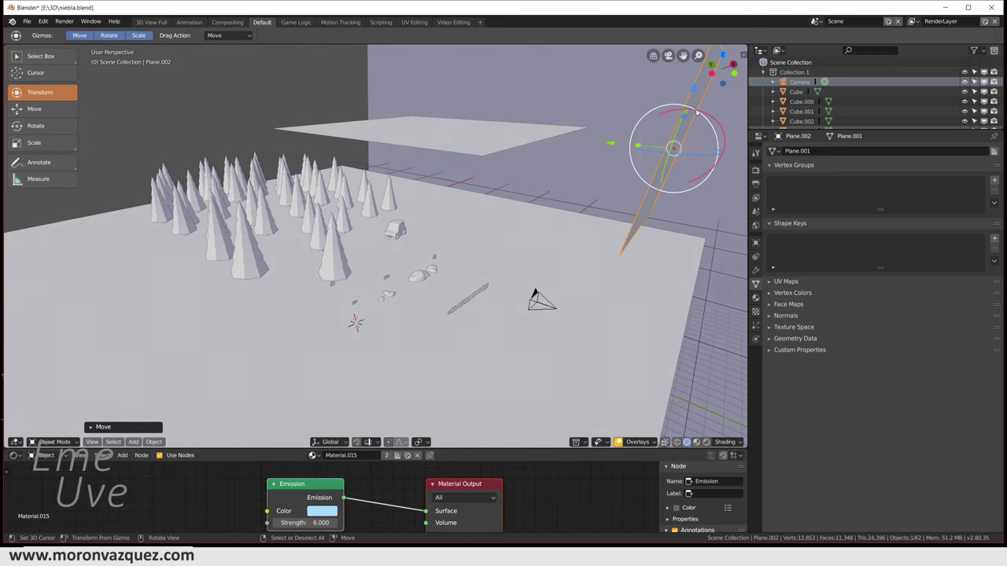
{"action": "left_click_drag", "start_coordinate": [718, 124], "coordinate": [708, 106]}
{"action": "mouse_move", "coordinate": [673, 148]}
{"action": "left_mouse_down"}
{"action": "mouse_move", "coordinate": [655, 292]}
{"action": "mouse_move", "coordinate": [660, 241]}
{"action": "left_mouse_up"}
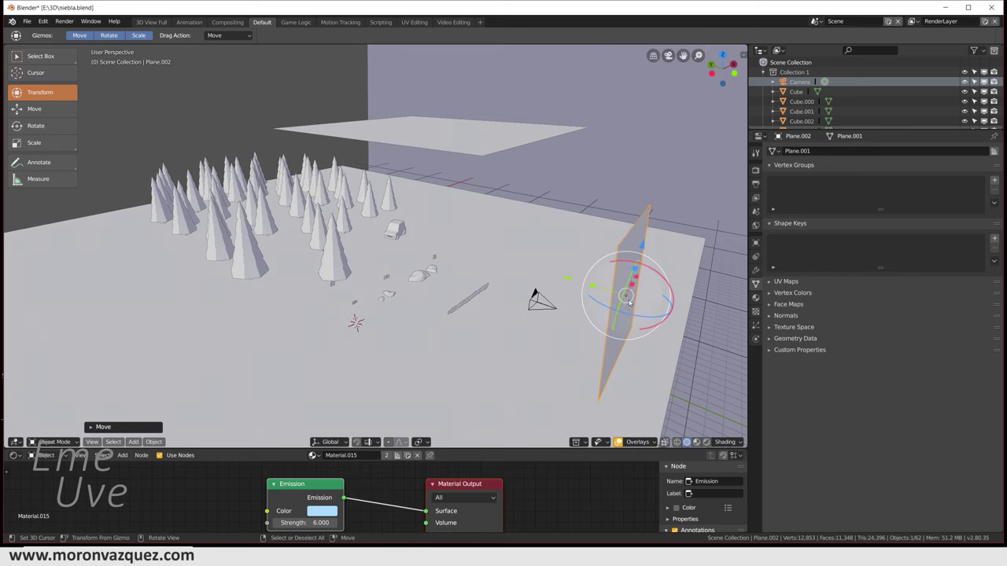
{"action": "left_click_drag", "start_coordinate": [639, 281], "coordinate": [657, 240]}
{"action": "mouse_move", "coordinate": [657, 240]}
{"action": "middle_mouse_down"}
{"action": "mouse_move", "coordinate": [653, 250]}
{"action": "mouse_move", "coordinate": [647, 242]}
{"action": "middle_mouse_up"}
{"action": "mouse_move", "coordinate": [630, 353]}
{"action": "left_mouse_down"}
{"action": "mouse_move", "coordinate": [621, 364]}
{"action": "mouse_move", "coordinate": [614, 326]}
{"action": "left_mouse_up"}
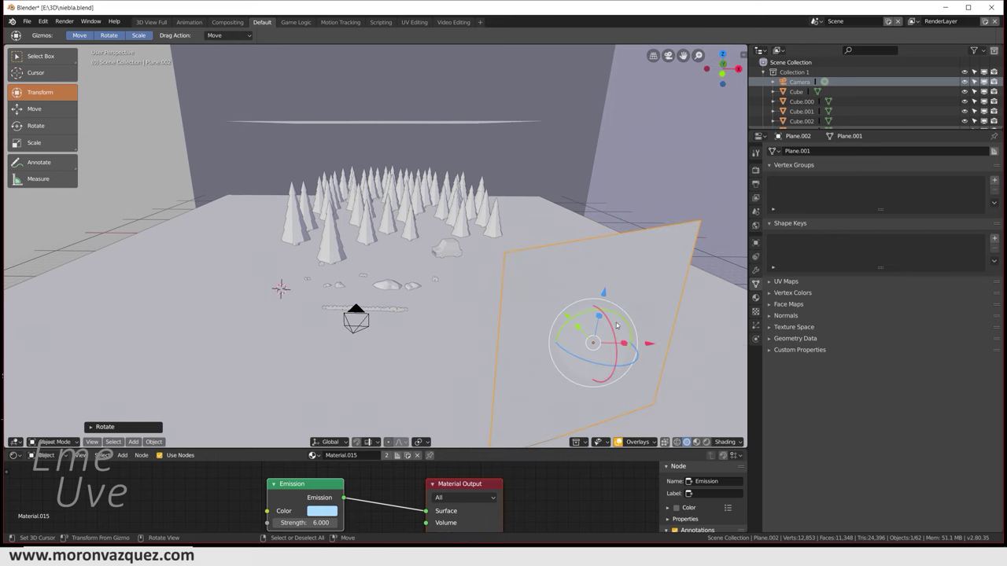
{"action": "key", "text": "KP_0"}
{"action": "left_click", "coordinate": [706, 442]}
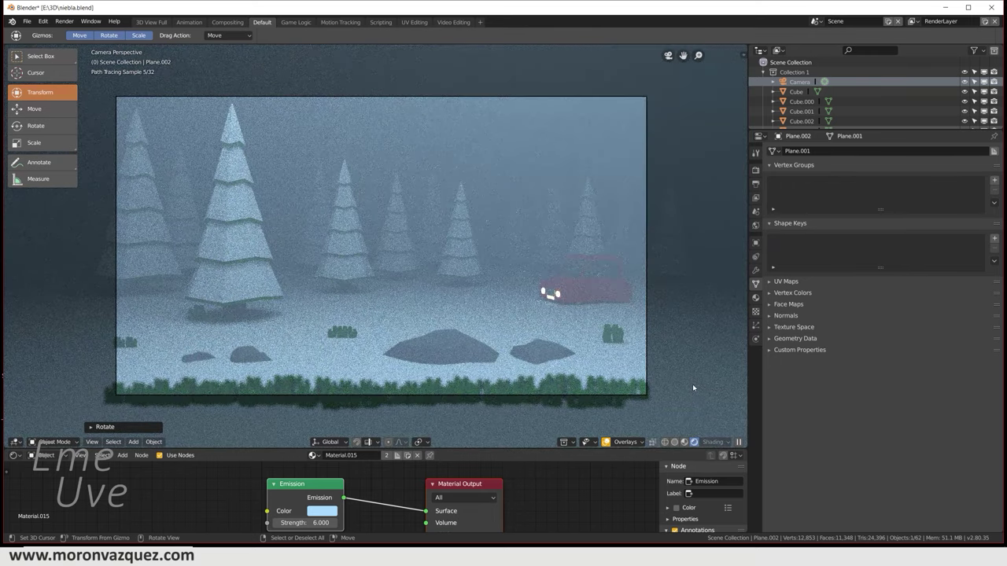
Nudge Plane.002 slightly up and left, then check it in the rendered camera view.
{"action": "left_click", "coordinate": [675, 442]}
{"action": "scroll", "coordinate": [645, 348], "scroll_direction": "down", "scroll_amount": 3}
{"action": "scroll", "coordinate": [635, 345], "scroll_direction": "down", "scroll_amount": 3}
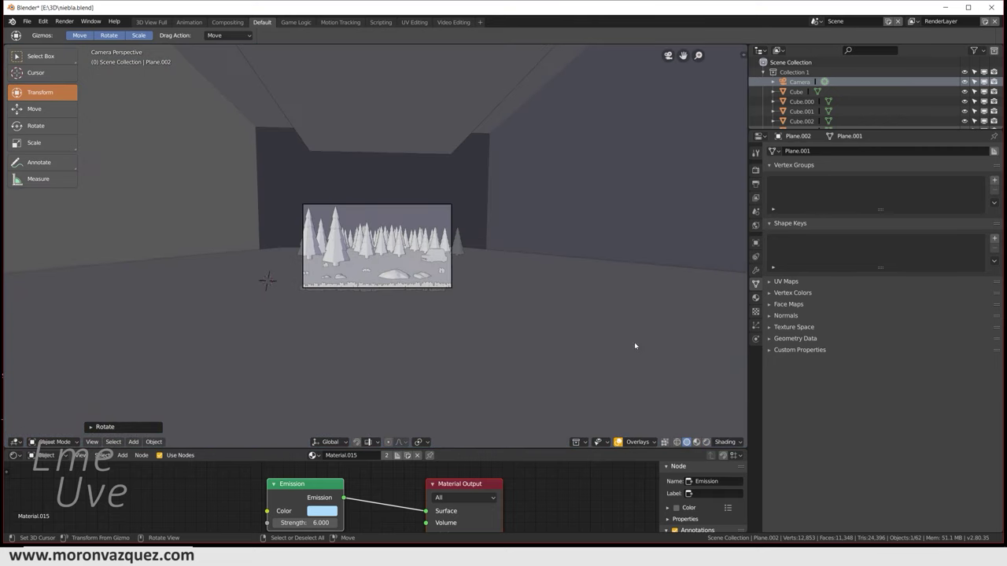
{"action": "middle_click_drag", "start_coordinate": [610, 337], "coordinate": [570, 245]}
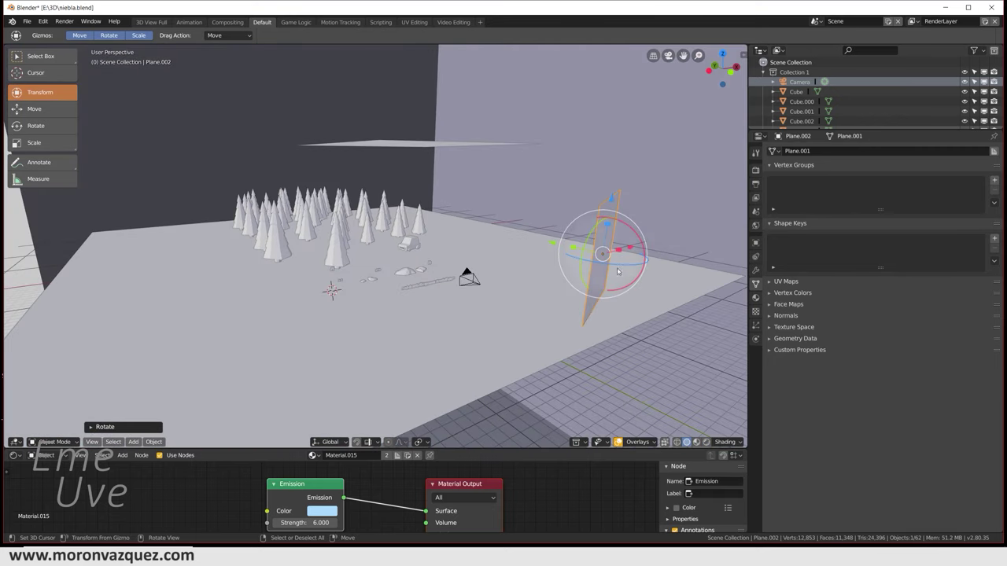
{"action": "mouse_move", "coordinate": [570, 245]}
{"action": "left_mouse_down"}
{"action": "mouse_move", "coordinate": [520, 234]}
{"action": "mouse_move", "coordinate": [561, 243]}
{"action": "left_mouse_up"}
{"action": "key", "text": "KP_0"}
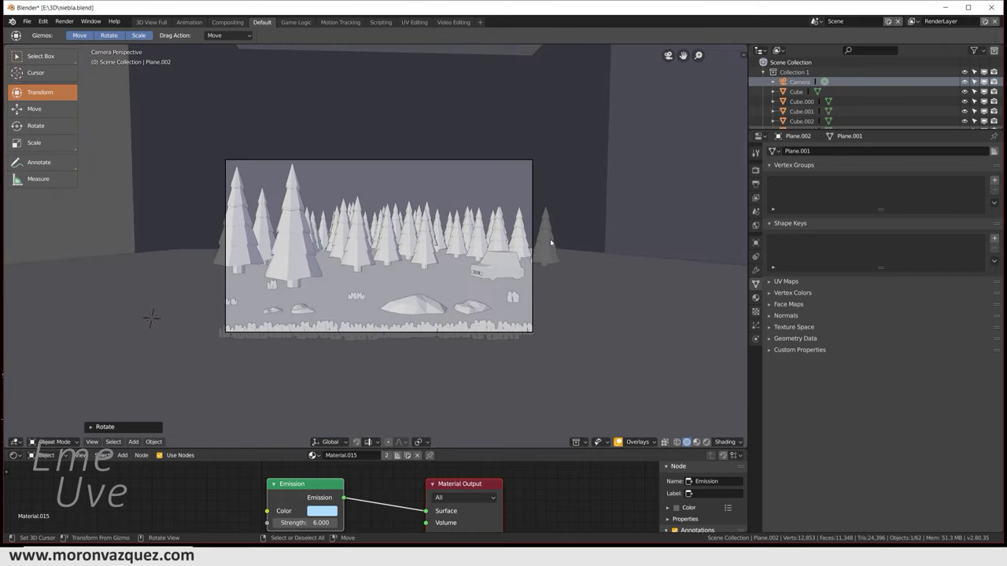
{"action": "scroll", "coordinate": [572, 387], "scroll_direction": "up", "scroll_amount": 4}
{"action": "scroll", "coordinate": [572, 387], "scroll_direction": "down", "scroll_amount": 2}
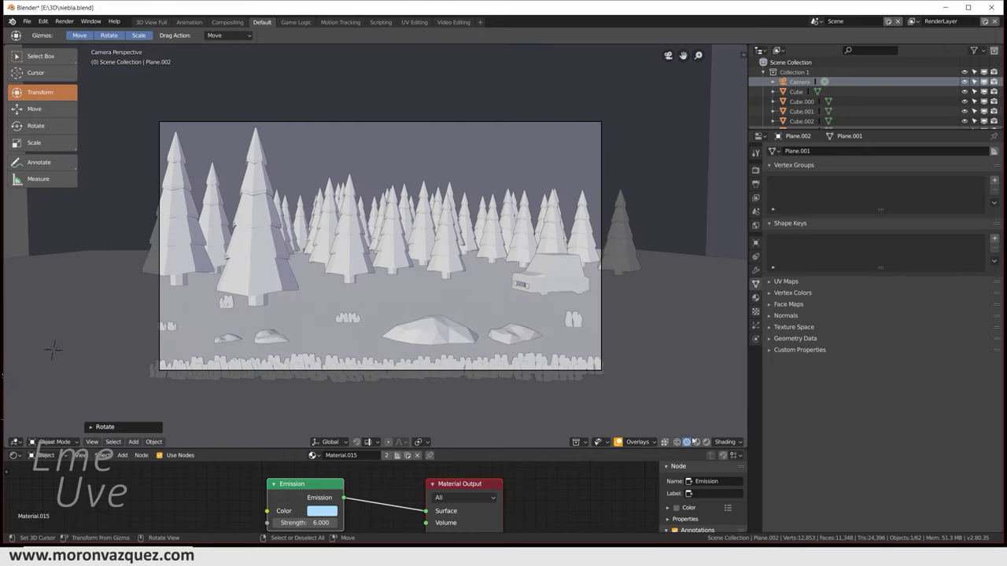
{"action": "left_click", "coordinate": [706, 441]}
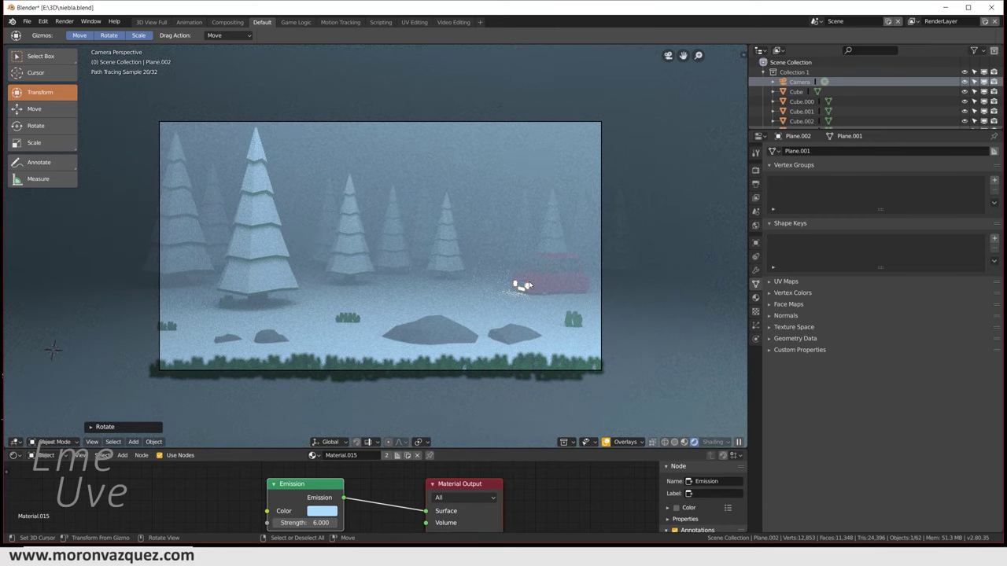
Return to solid shading and orbit down to a ground-level view of the car.
{"action": "left_click", "coordinate": [674, 441]}
{"action": "mouse_move", "coordinate": [648, 332]}
{"action": "middle_mouse_down"}
{"action": "mouse_move", "coordinate": [597, 342]}
{"action": "mouse_move", "coordinate": [568, 294]}
{"action": "mouse_move", "coordinate": [549, 293]}
{"action": "middle_mouse_up"}
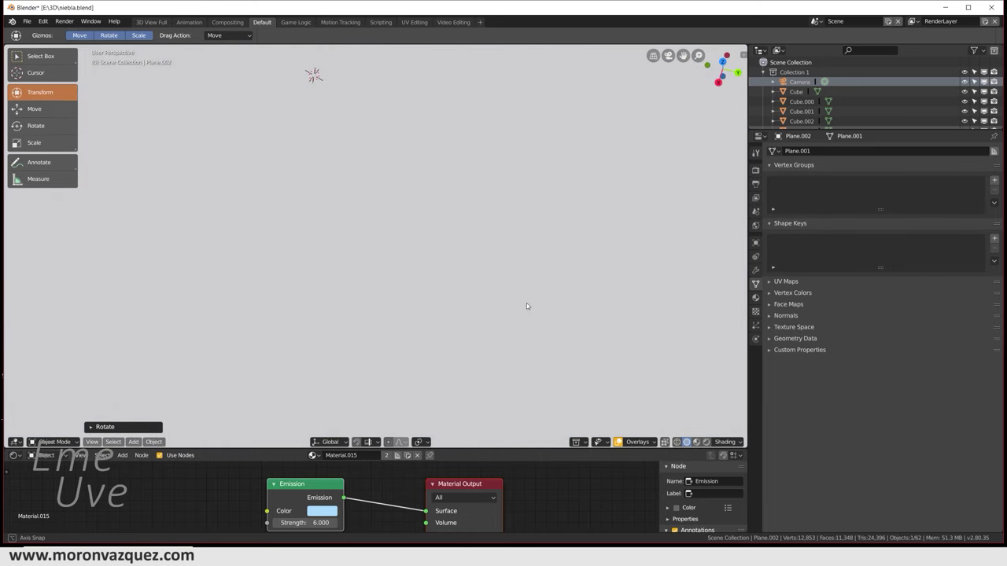
{"action": "middle_click_drag", "start_coordinate": [526, 303], "coordinate": [528, 298]}
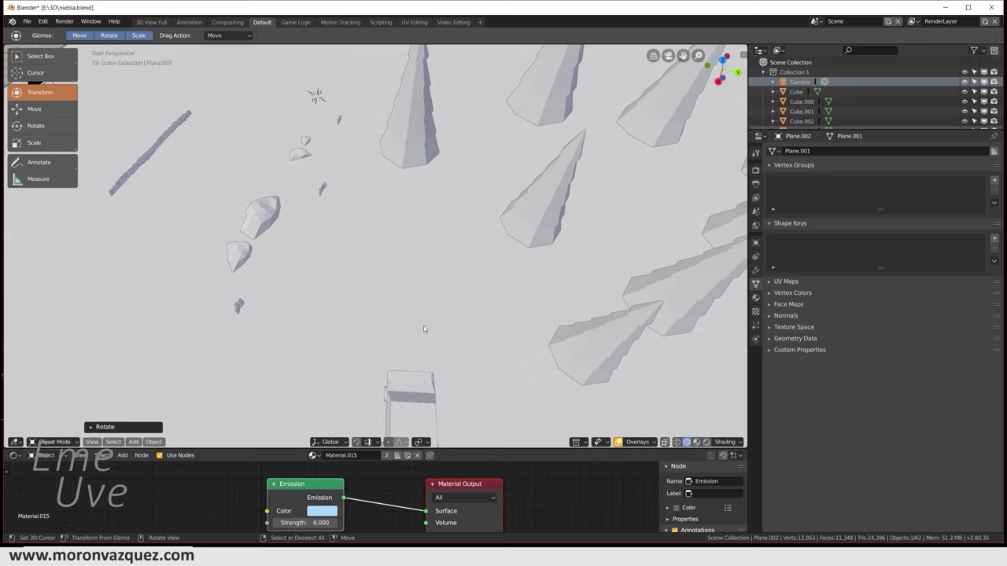
{"action": "mouse_move", "coordinate": [398, 201]}
{"action": "middle_mouse_down"}
{"action": "mouse_move", "coordinate": [551, 274]}
{"action": "mouse_move", "coordinate": [520, 322]}
{"action": "middle_mouse_up"}
{"action": "key", "text": "shift+a"}
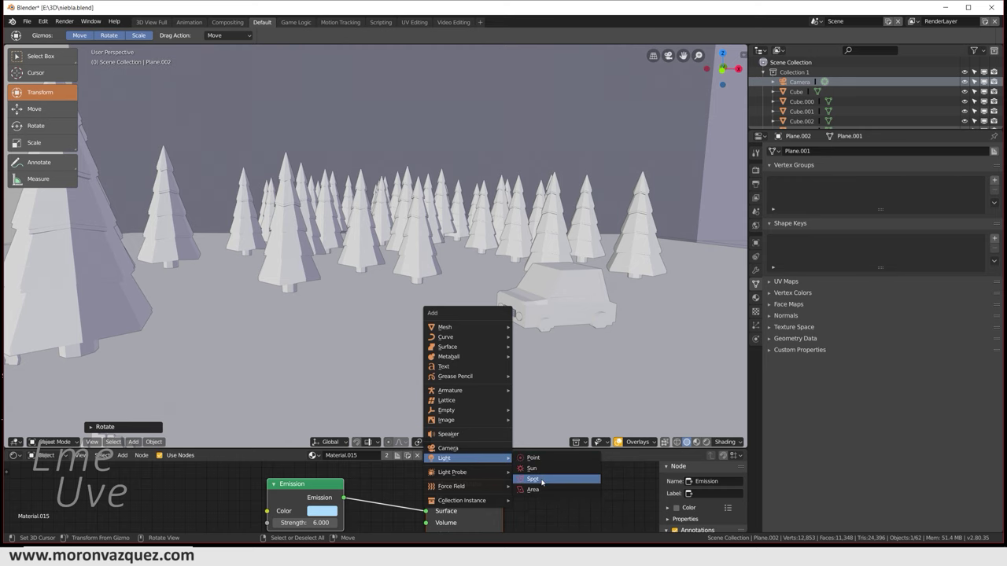
Add a spot light, raise it above the trees and rotate it about the global Y axis.
{"action": "left_click", "coordinate": [542, 480]}
{"action": "scroll", "coordinate": [504, 351], "scroll_direction": "down", "scroll_amount": 4}
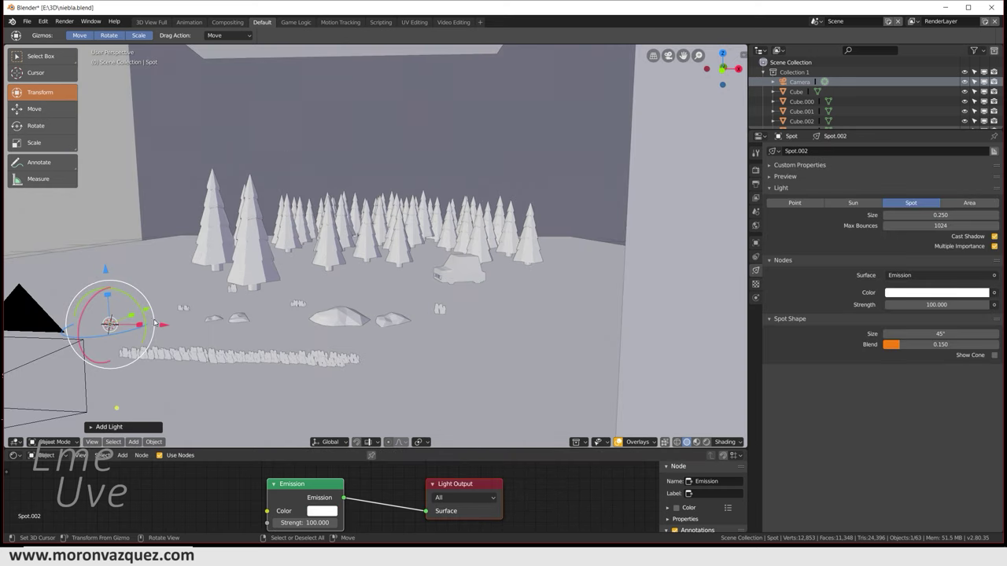
{"action": "mouse_move", "coordinate": [147, 312]}
{"action": "left_mouse_down"}
{"action": "mouse_move", "coordinate": [339, 262]}
{"action": "mouse_move", "coordinate": [420, 260]}
{"action": "left_mouse_up"}
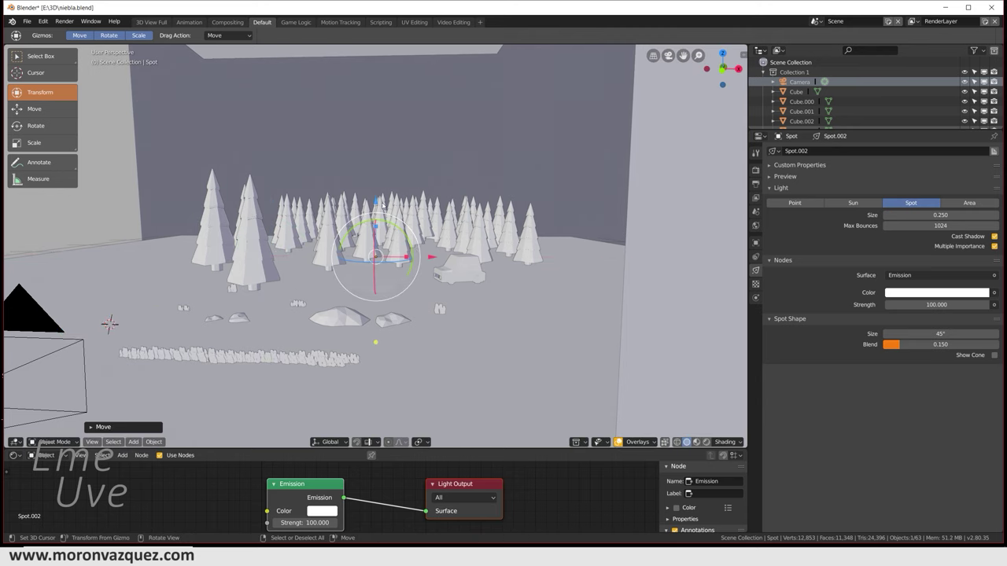
{"action": "left_click_drag", "start_coordinate": [376, 202], "coordinate": [370, 108]}
{"action": "mouse_move", "coordinate": [370, 108]}
{"action": "middle_mouse_down"}
{"action": "mouse_move", "coordinate": [428, 144]}
{"action": "mouse_move", "coordinate": [382, 152]}
{"action": "mouse_move", "coordinate": [180, 116]}
{"action": "middle_mouse_up"}
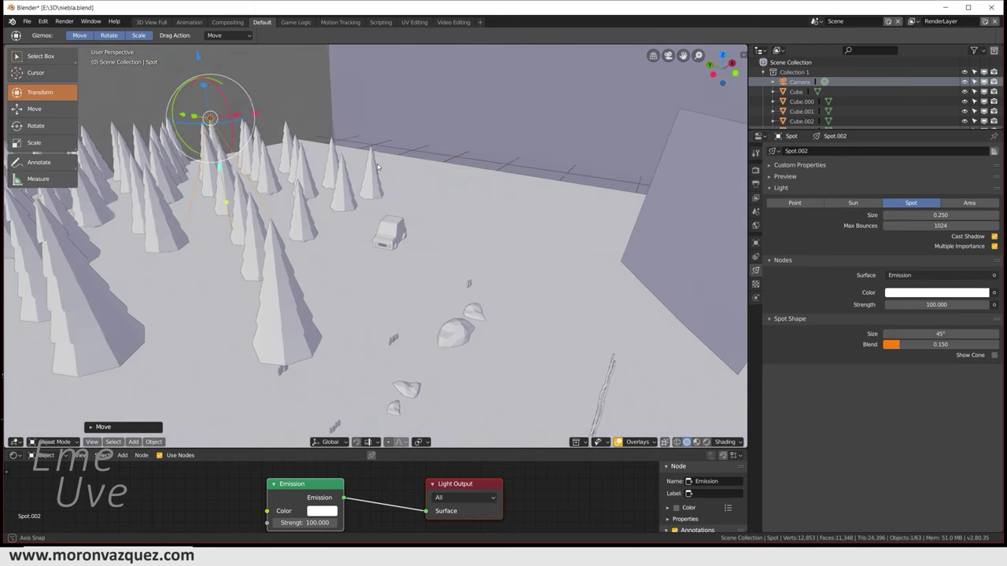
{"action": "left_click_drag", "start_coordinate": [180, 116], "coordinate": [398, 203]}
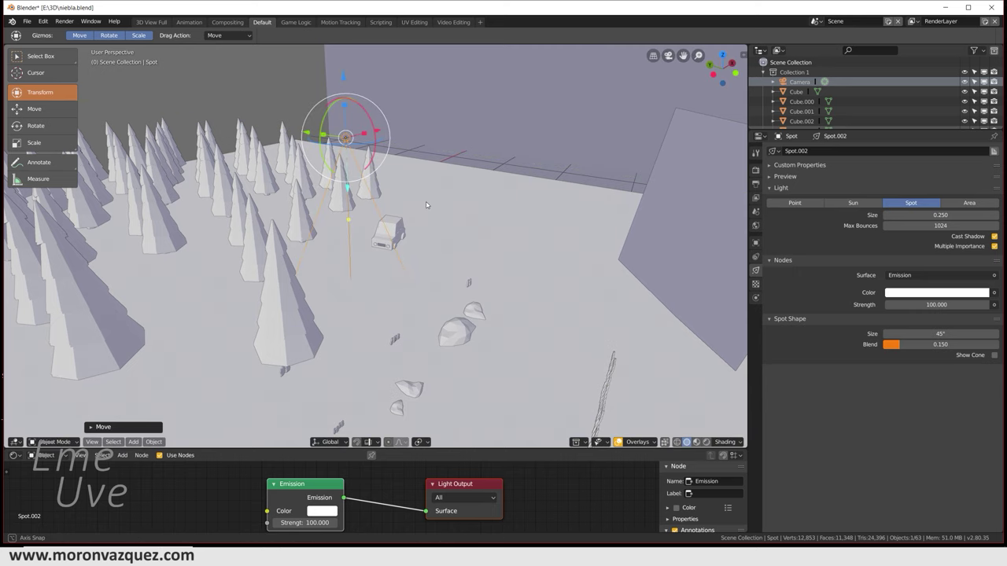
{"action": "middle_click_drag", "start_coordinate": [397, 201], "coordinate": [419, 205]}
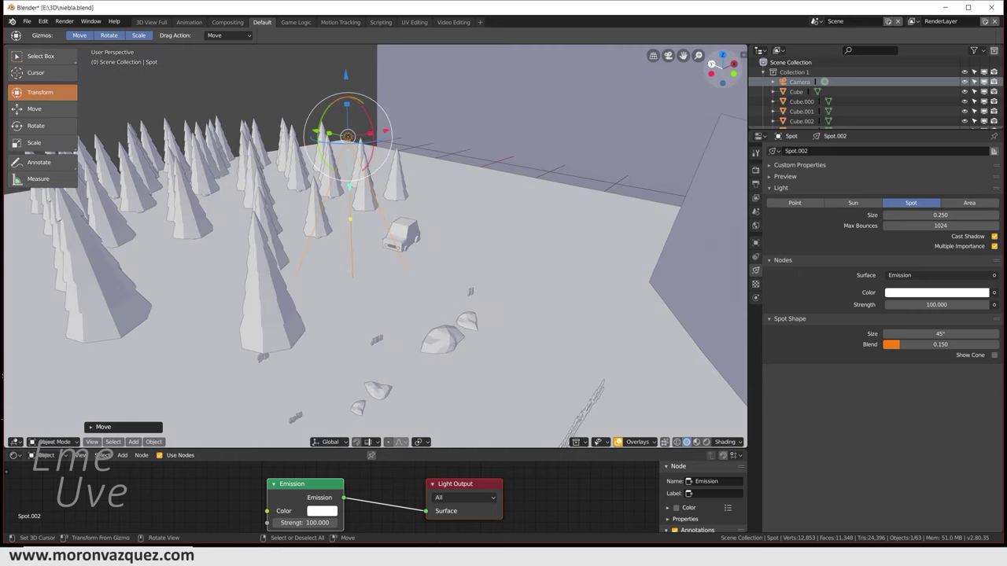
{"action": "key", "text": "r"}
{"action": "key", "text": "y"}
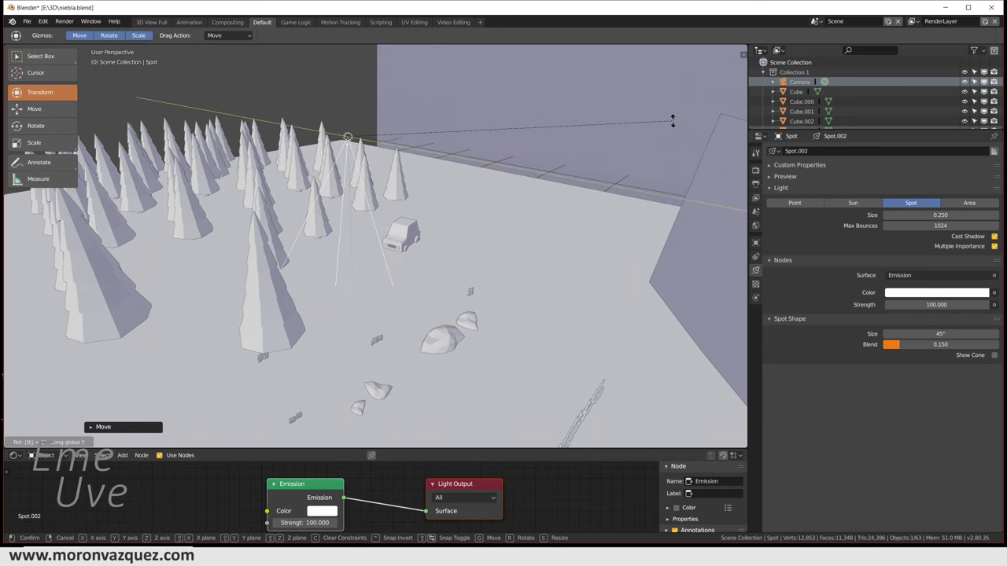
{"action": "left_click", "coordinate": [672, 121]}
Lower the spot light and place it at the front of the car.
{"action": "mouse_move", "coordinate": [672, 121]}
{"action": "middle_mouse_down"}
{"action": "mouse_move", "coordinate": [486, 165]}
{"action": "mouse_move", "coordinate": [352, 140]}
{"action": "middle_mouse_up"}
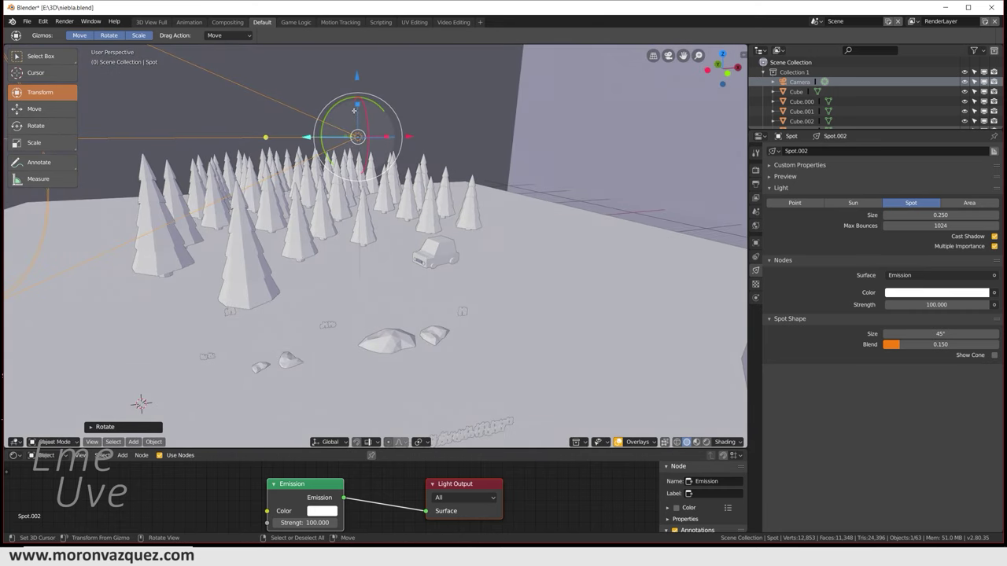
{"action": "left_click_drag", "start_coordinate": [358, 76], "coordinate": [418, 235]}
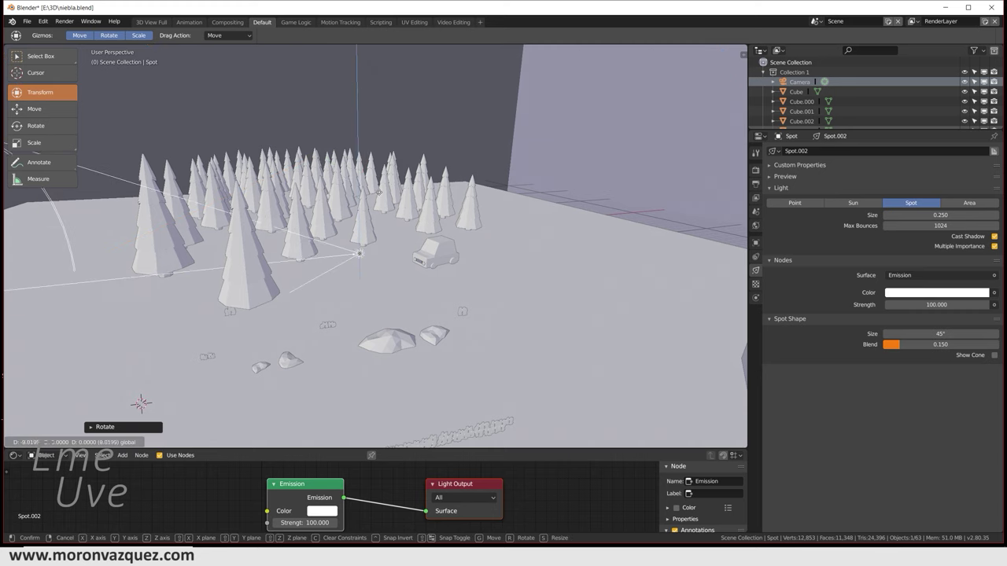
{"action": "middle_click_drag", "start_coordinate": [418, 235], "coordinate": [333, 251]}
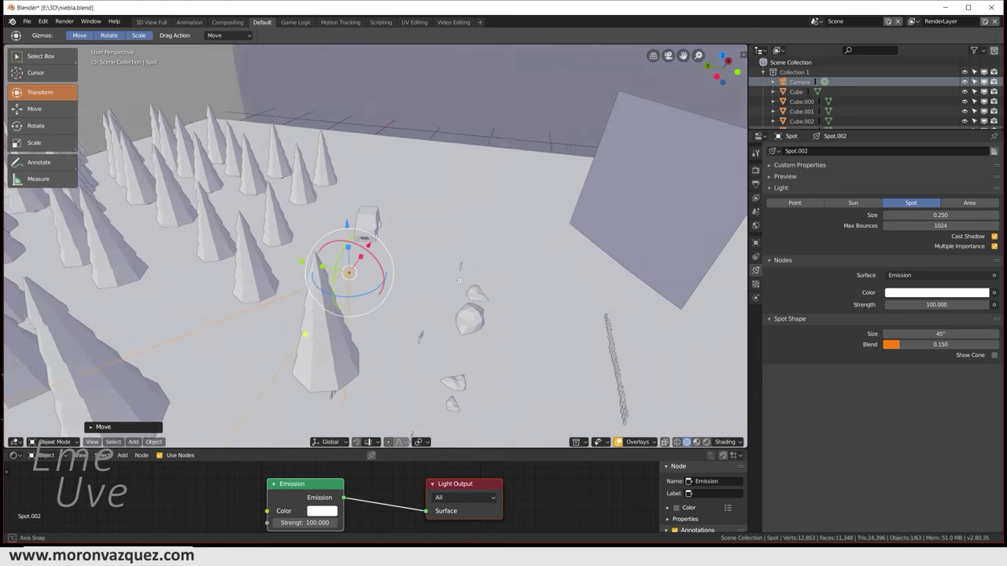
{"action": "left_click_drag", "start_coordinate": [356, 240], "coordinate": [365, 200]}
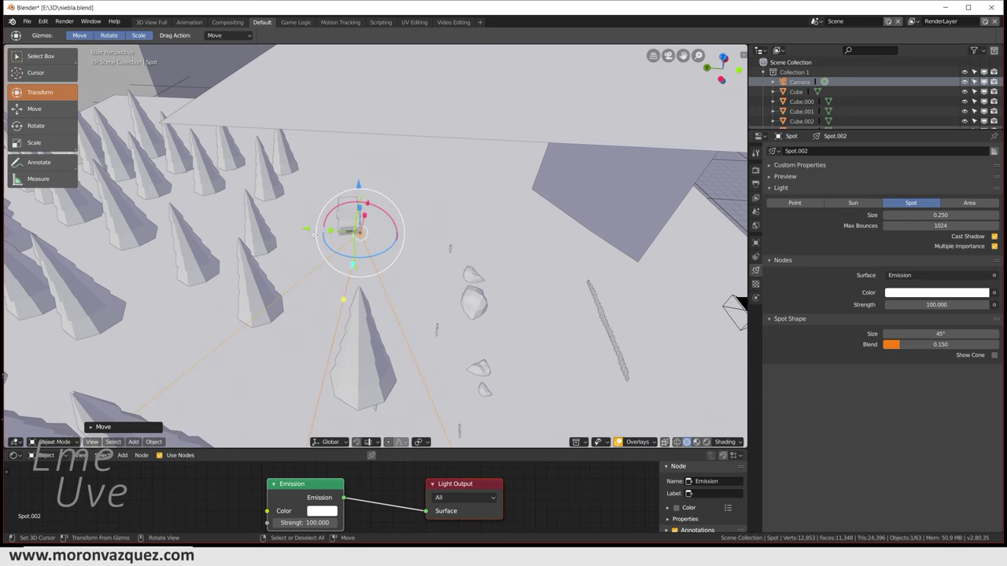
{"action": "scroll", "coordinate": [331, 228], "scroll_direction": "up", "scroll_amount": 3}
{"action": "scroll", "coordinate": [354, 227], "scroll_direction": "up", "scroll_amount": 2}
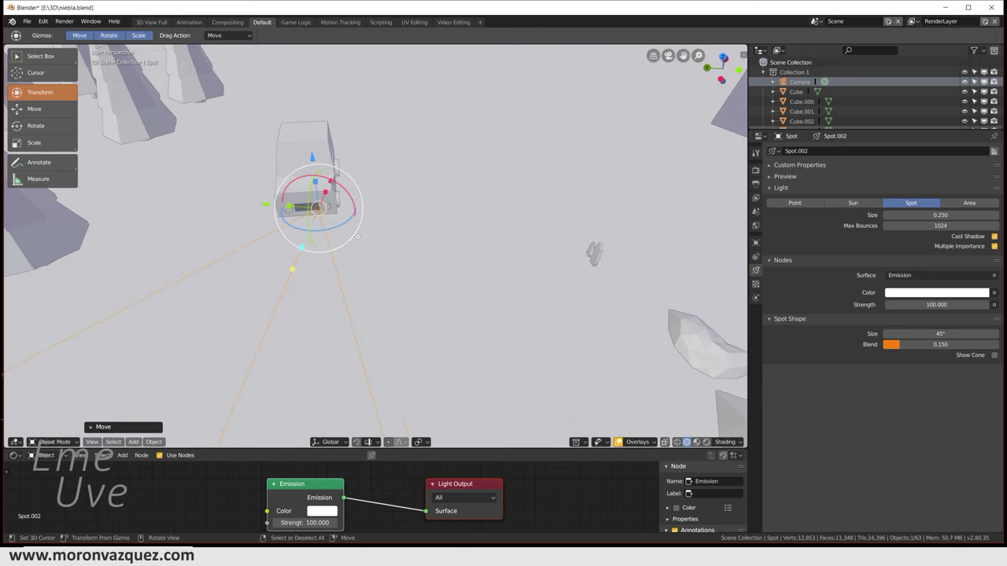
{"action": "mouse_move", "coordinate": [358, 227]}
{"action": "middle_mouse_down"}
{"action": "mouse_move", "coordinate": [378, 178]}
{"action": "mouse_move", "coordinate": [576, 155]}
{"action": "middle_mouse_up"}
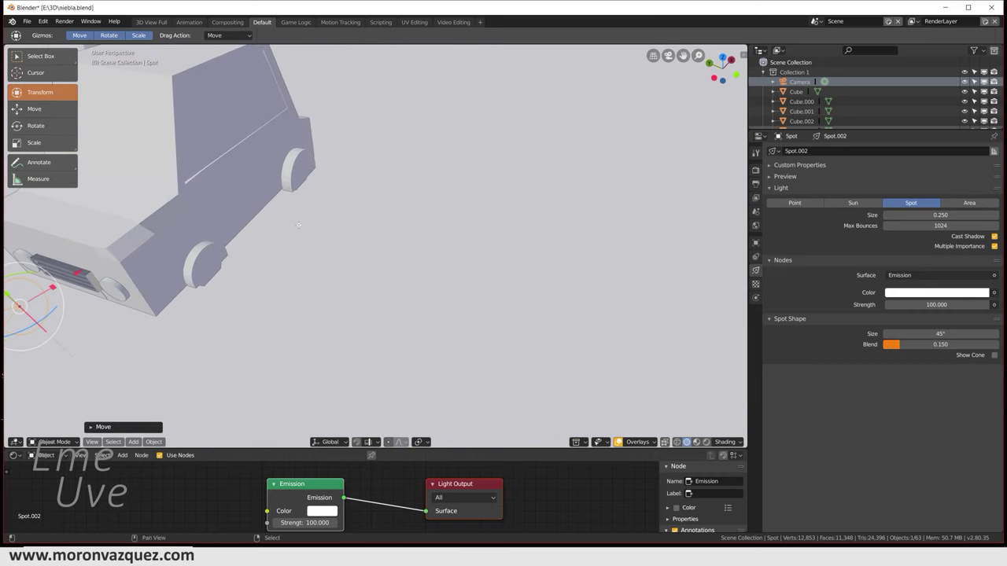
{"action": "mouse_move", "coordinate": [284, 259]}
{"action": "middle_mouse_down"}
{"action": "mouse_move", "coordinate": [222, 293]}
{"action": "mouse_move", "coordinate": [375, 267]}
{"action": "middle_mouse_up"}
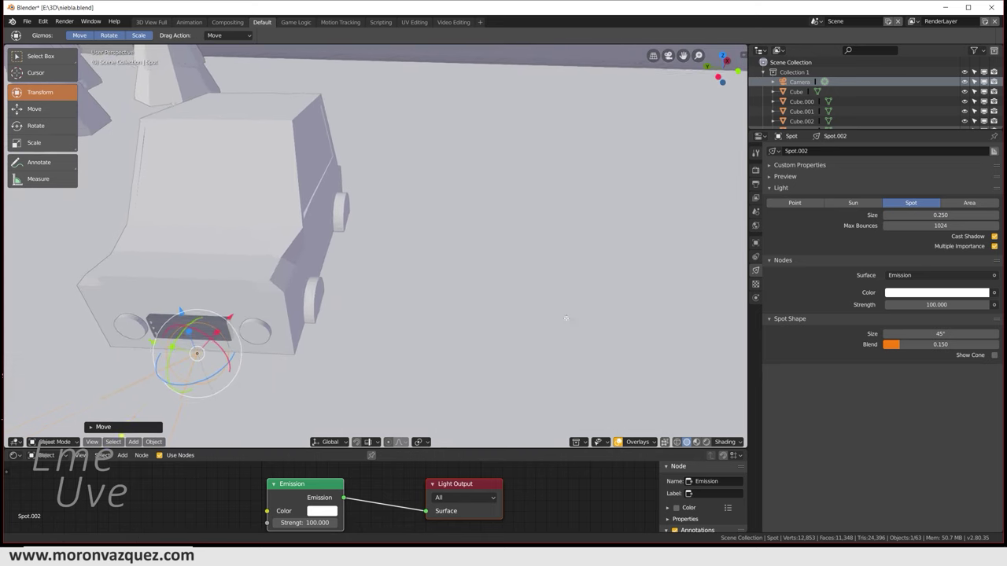
{"action": "key", "text": "g"}
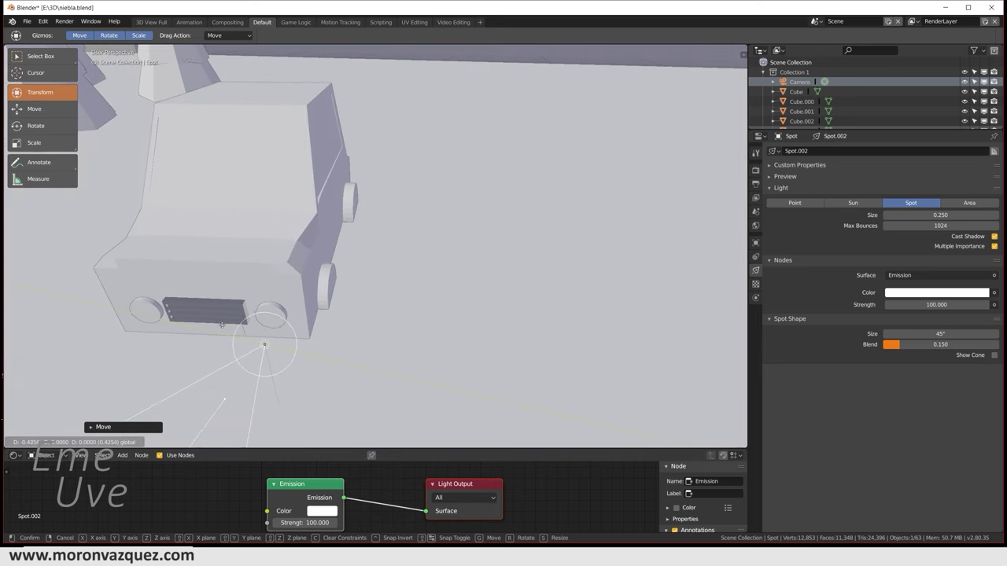
{"action": "left_click", "coordinate": [221, 321]}
Check the spot light's placement from the front orthographic and camera views.
{"action": "key", "text": "KP_1"}
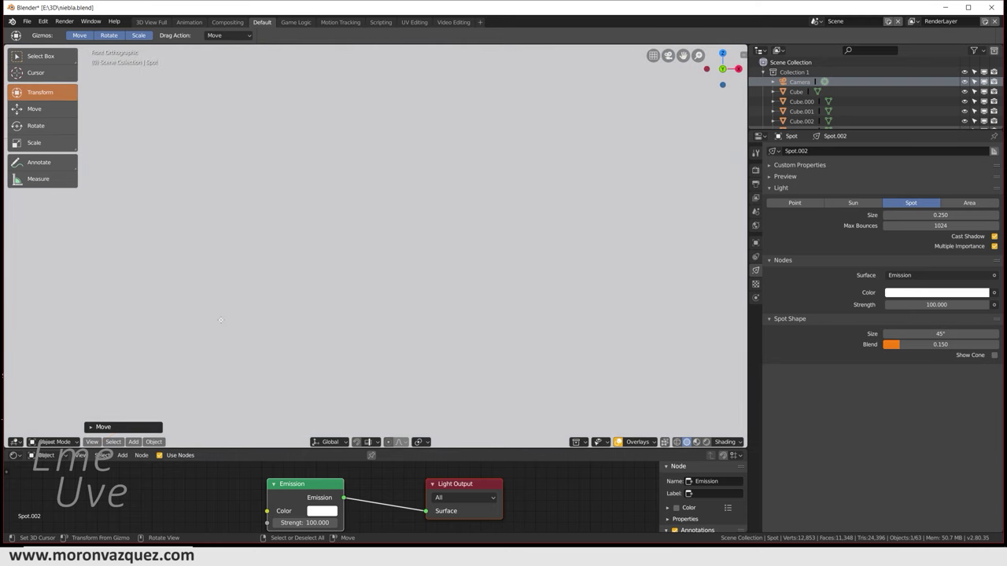
{"action": "key", "text": "KP_8"}
{"action": "key", "text": "KP_1"}
{"action": "key", "text": "KP_Decimal"}
{"action": "middle_click_drag", "start_coordinate": [439, 304], "coordinate": [435, 310], "text": "shift"}
{"action": "scroll", "coordinate": [850, 102], "scroll_direction": "down", "scroll_amount": 3}
{"action": "scroll", "coordinate": [849, 103], "scroll_direction": "down", "scroll_amount": 4}
{"action": "scroll", "coordinate": [849, 102], "scroll_direction": "down", "scroll_amount": 4}
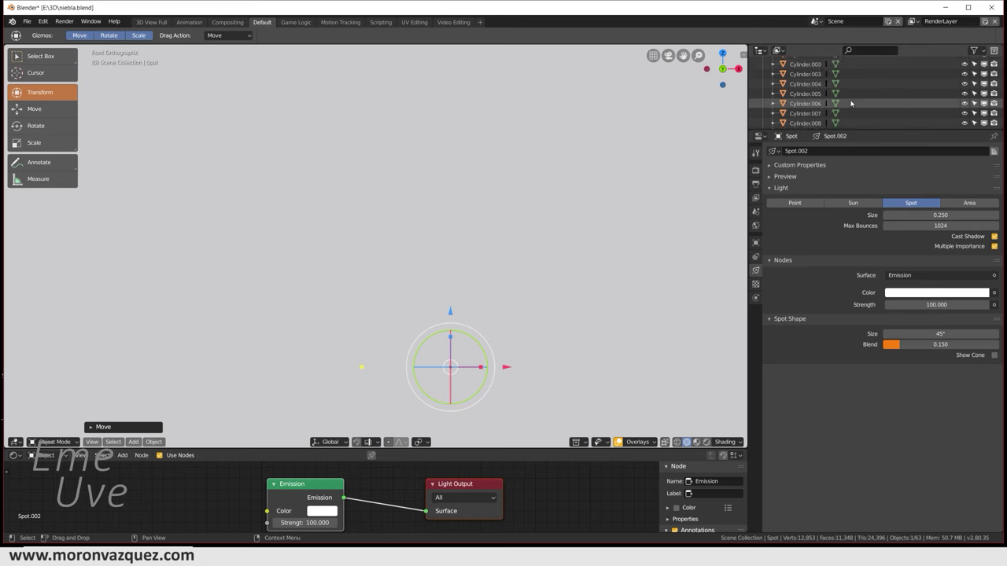
{"action": "scroll", "coordinate": [850, 103], "scroll_direction": "down", "scroll_amount": 4}
{"action": "scroll", "coordinate": [850, 103], "scroll_direction": "down", "scroll_amount": 4}
{"action": "key", "text": "KP_0"}
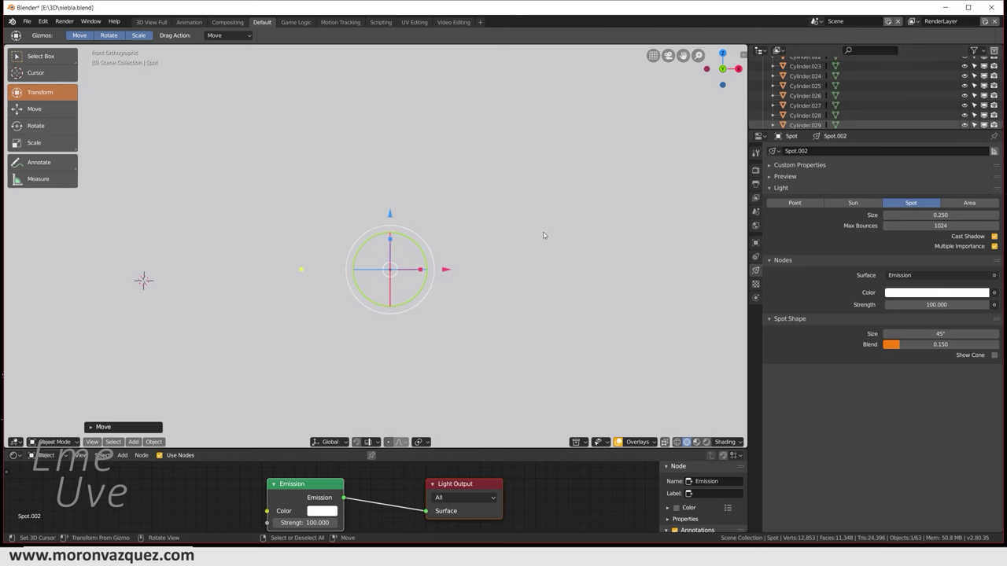
{"action": "left_click", "coordinate": [443, 173]}
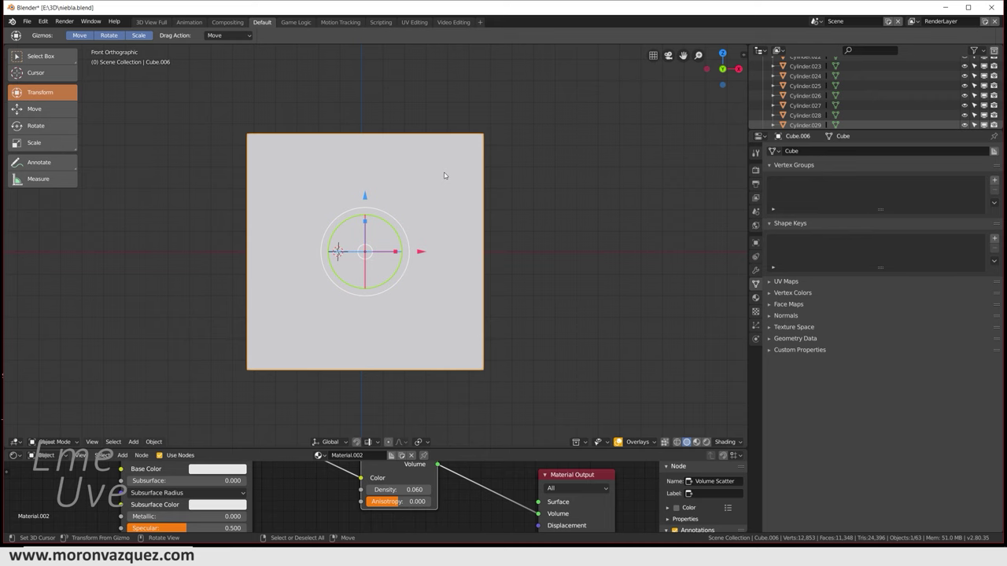
Hide the fog cube Cube.006, then lower the spot light along Z to headlight height.
{"action": "scroll", "coordinate": [900, 99], "scroll_direction": "down", "scroll_amount": 5}
{"action": "scroll", "coordinate": [889, 102], "scroll_direction": "down", "scroll_amount": 5}
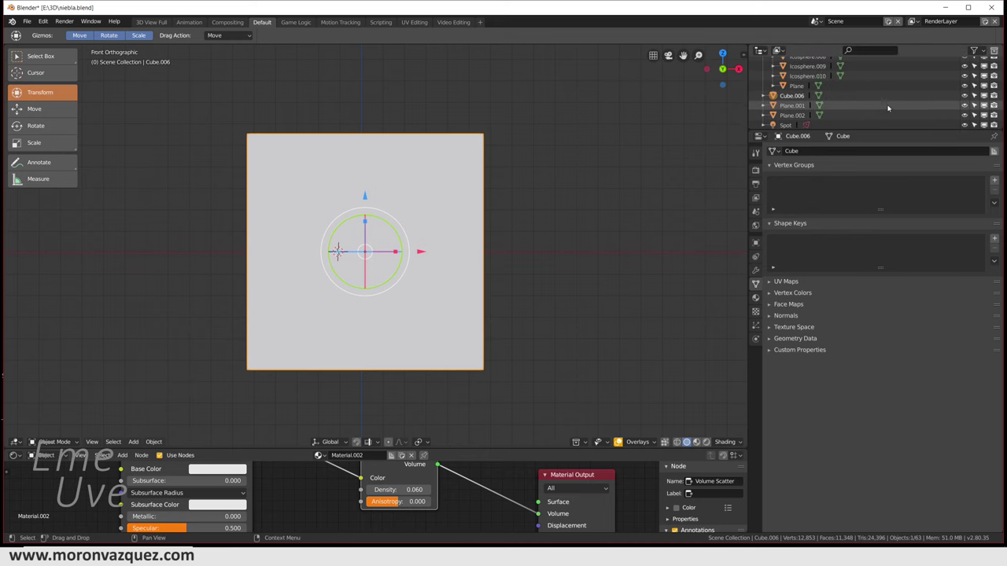
{"action": "left_click", "coordinate": [965, 96]}
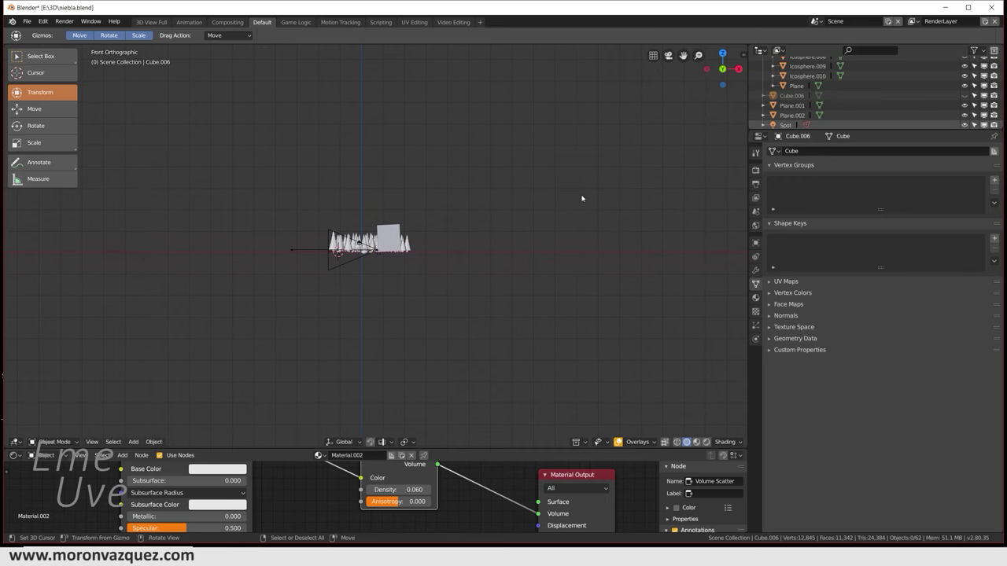
{"action": "scroll", "coordinate": [388, 256], "scroll_direction": "up", "scroll_amount": 5}
{"action": "scroll", "coordinate": [388, 257], "scroll_direction": "up", "scroll_amount": 5}
{"action": "mouse_move", "coordinate": [388, 257]}
{"action": "middle_mouse_down"}
{"action": "mouse_move", "coordinate": [369, 327]}
{"action": "mouse_move", "coordinate": [506, 243]}
{"action": "mouse_move", "coordinate": [509, 318]}
{"action": "mouse_move", "coordinate": [492, 291]}
{"action": "middle_mouse_up"}
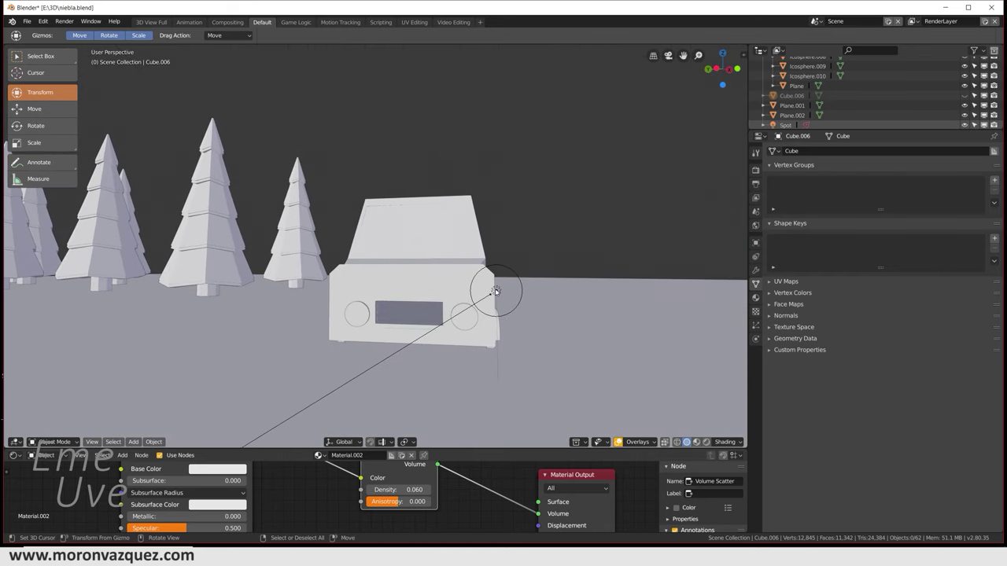
{"action": "left_click", "coordinate": [495, 291]}
{"action": "left_click_drag", "start_coordinate": [495, 236], "coordinate": [496, 268]}
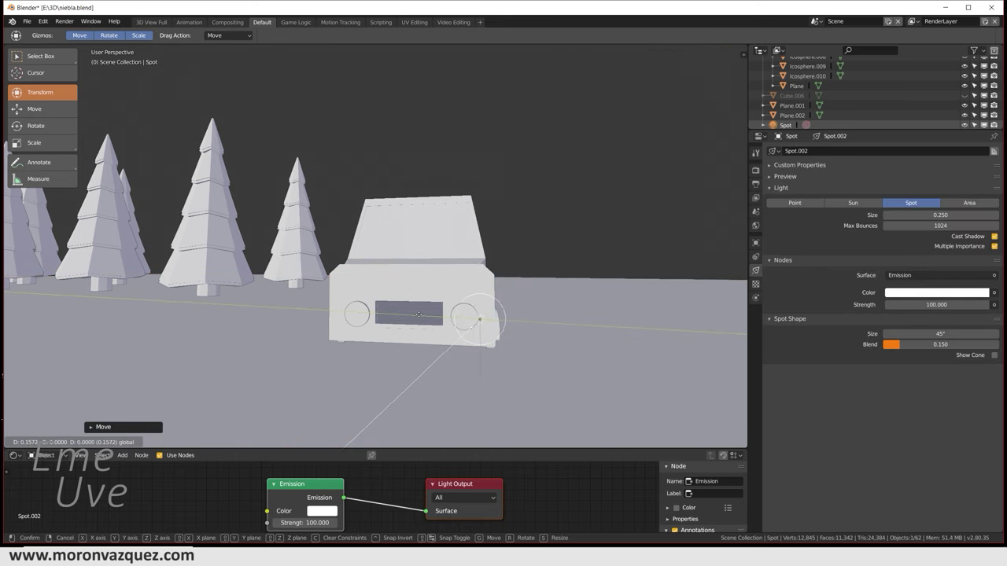
Reposition the spot light at the car's front and turn it around its vertical axis.
{"action": "mouse_move", "coordinate": [430, 325]}
{"action": "middle_mouse_down"}
{"action": "mouse_move", "coordinate": [511, 340]}
{"action": "mouse_move", "coordinate": [684, 267]}
{"action": "middle_mouse_up"}
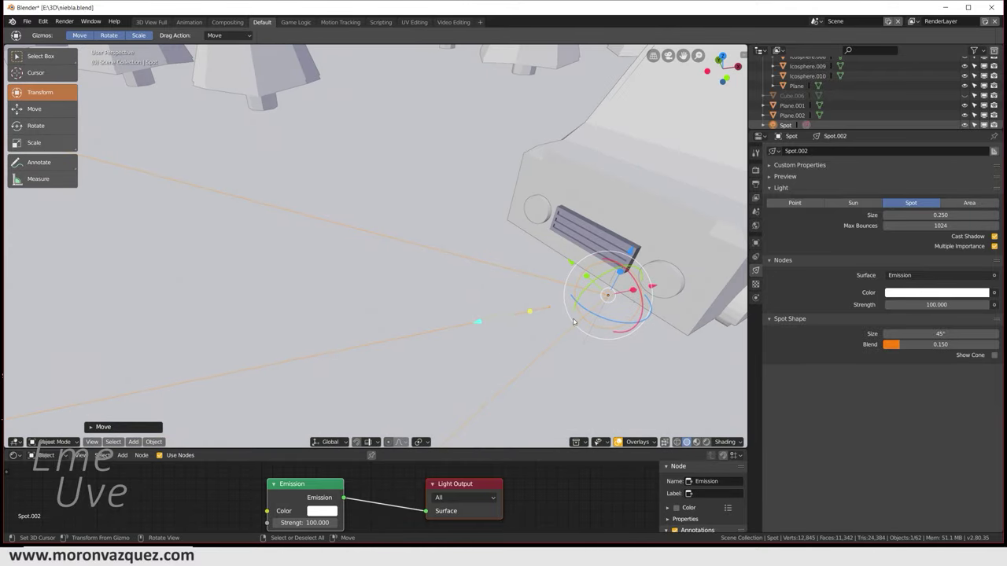
{"action": "key", "text": "g"}
{"action": "left_click", "coordinate": [689, 265]}
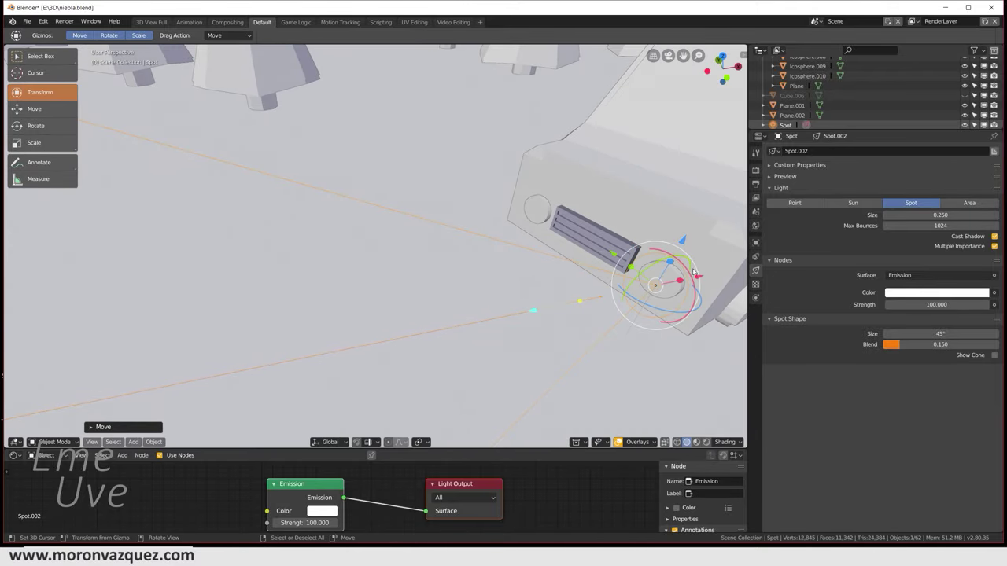
{"action": "middle_click_drag", "start_coordinate": [689, 265], "coordinate": [663, 286]}
{"action": "scroll", "coordinate": [583, 316], "scroll_direction": "down", "scroll_amount": 4}
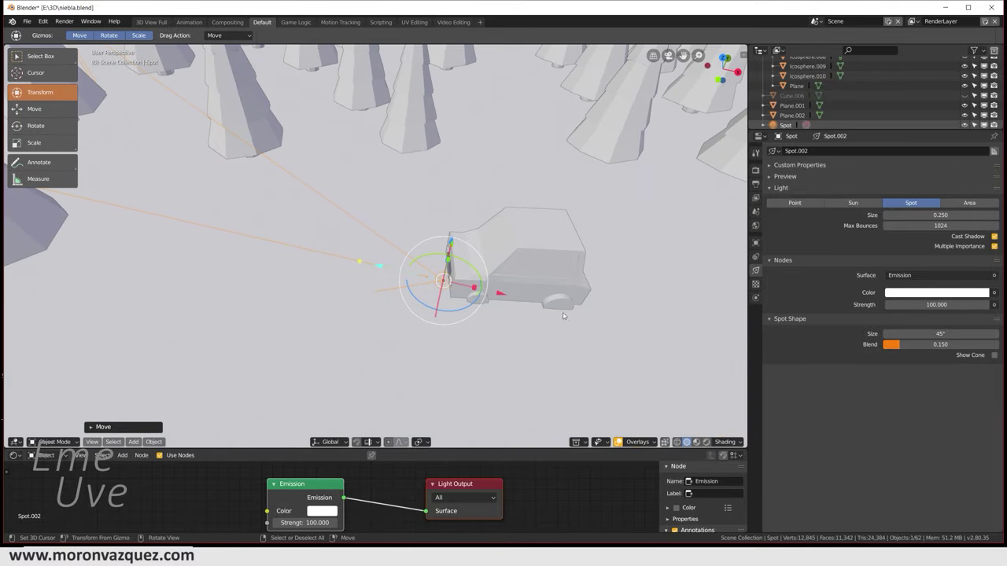
{"action": "middle_click_drag", "start_coordinate": [549, 295], "coordinate": [328, 364]}
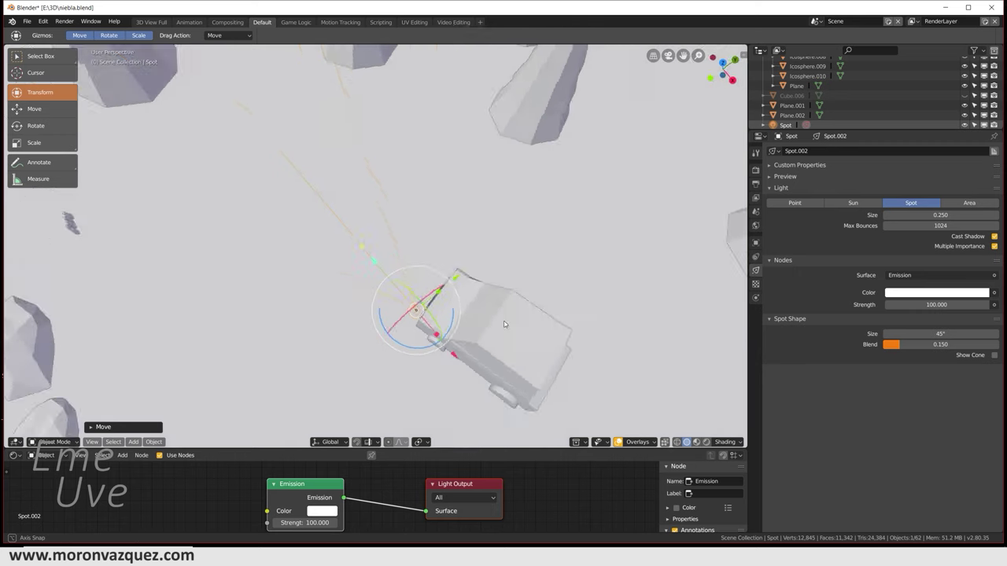
{"action": "left_click_drag", "start_coordinate": [334, 347], "coordinate": [343, 345]}
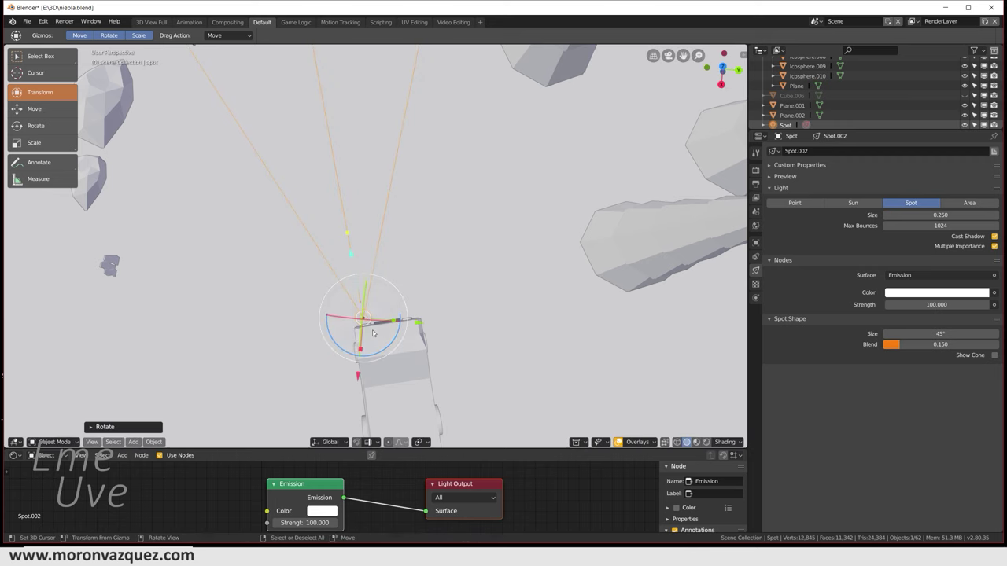
{"action": "key", "text": "shift+d"}
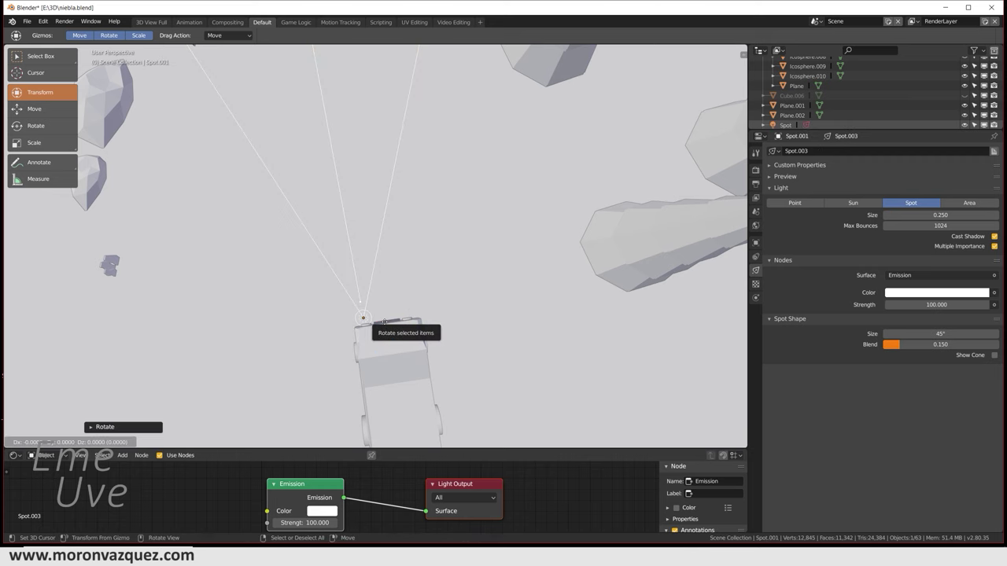
{"action": "left_click", "coordinate": [363, 318]}
Try a duplicate spot with a wider cone, then delete it, keeping Spot.002 selected.
{"action": "key", "text": "shift+d"}
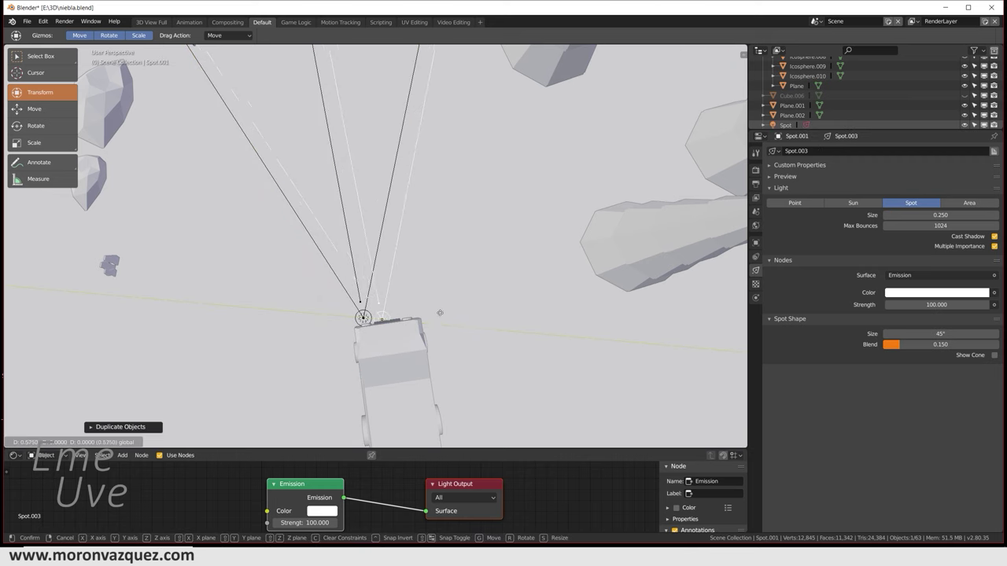
{"action": "left_click", "coordinate": [418, 283]}
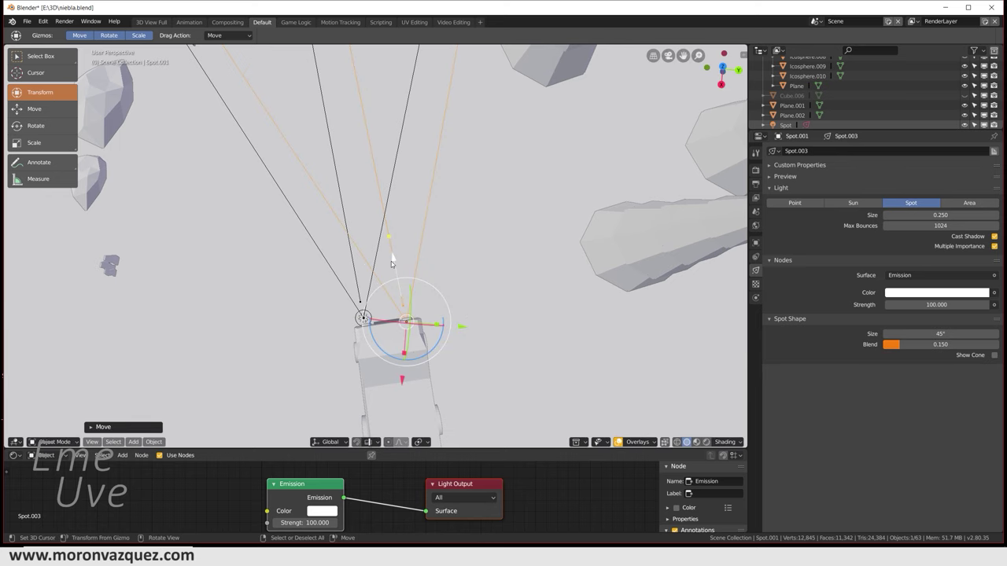
{"action": "left_click_drag", "start_coordinate": [389, 236], "coordinate": [392, 250]}
{"action": "left_click", "coordinate": [394, 255]}
{"action": "key", "text": "Delete"}
{"action": "left_click", "coordinate": [361, 316]}
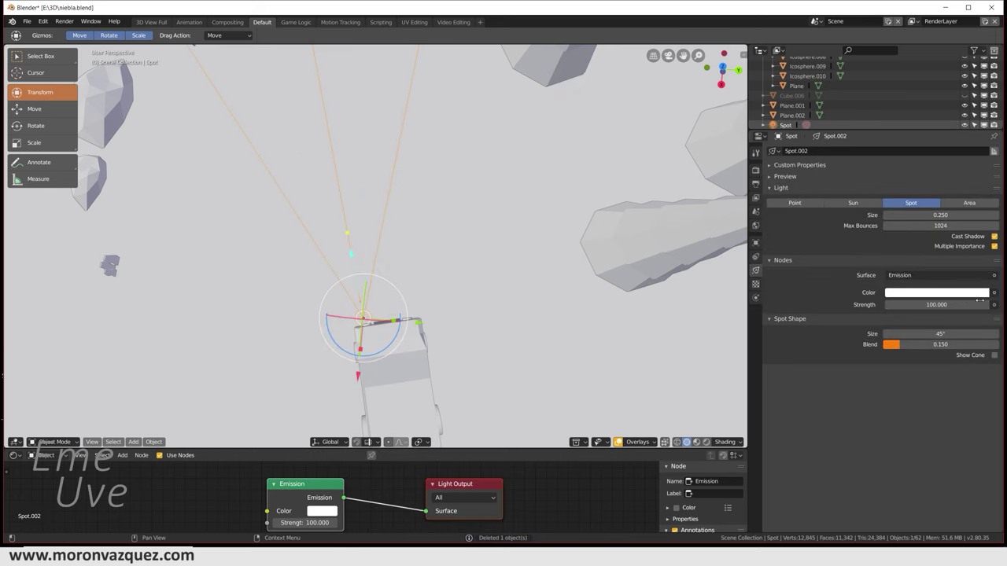
{"action": "left_click", "coordinate": [918, 293]}
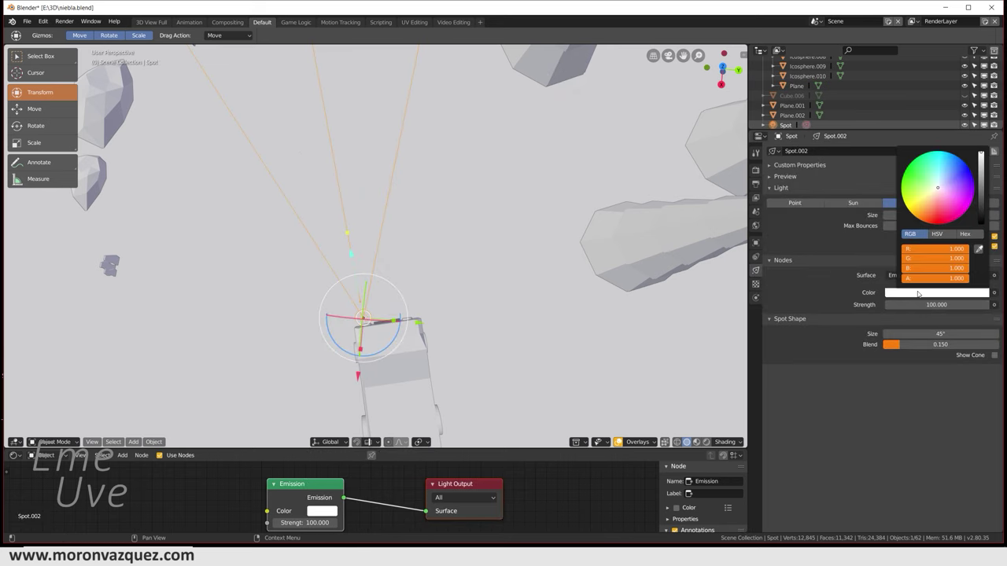
Tint the headlight spot pale warm yellow at strength 60000 and shift it slightly along X.
{"action": "left_click_drag", "start_coordinate": [934, 195], "coordinate": [927, 198]}
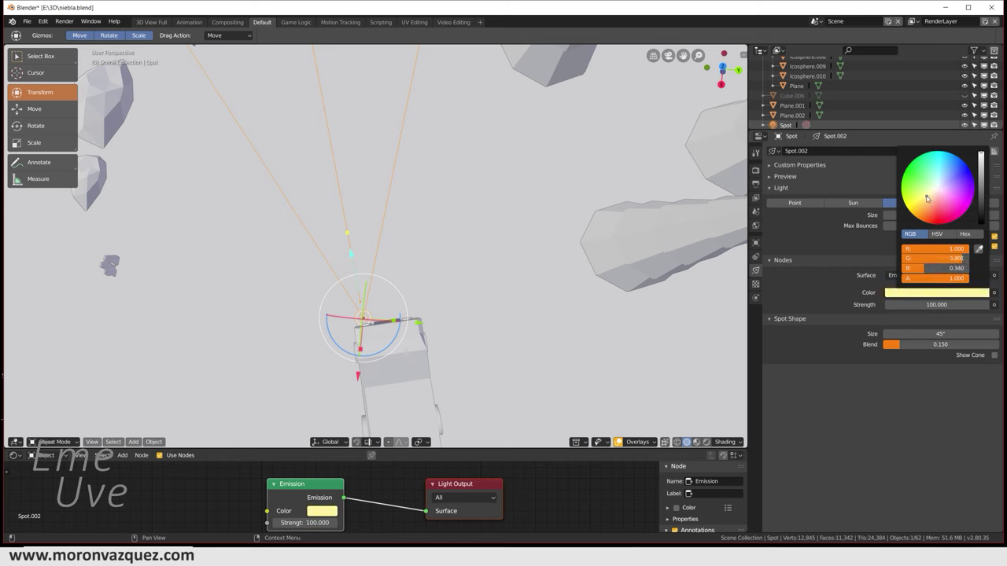
{"action": "left_click", "coordinate": [925, 305]}
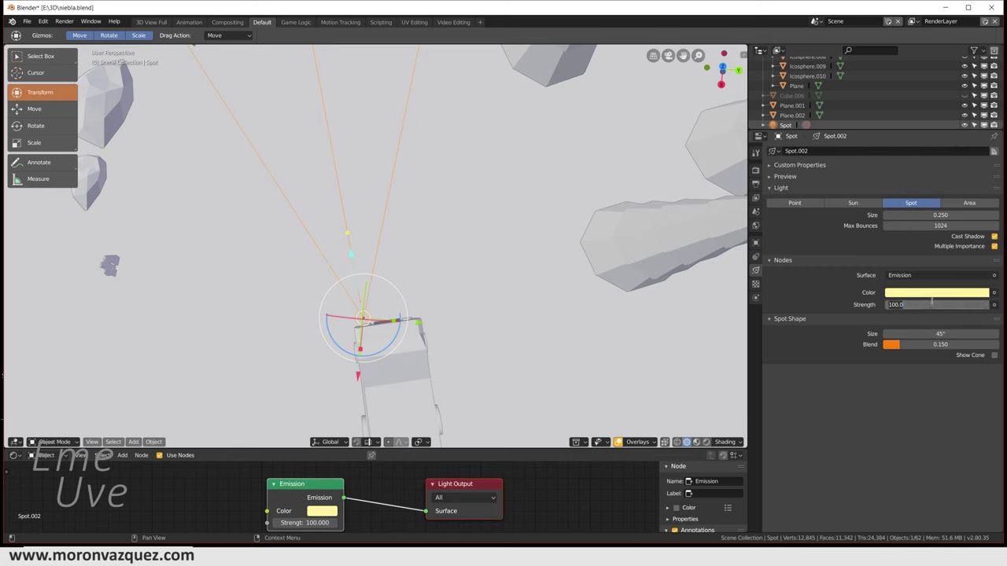
{"action": "type", "text": "60"}
{"action": "key", "text": "Return"}
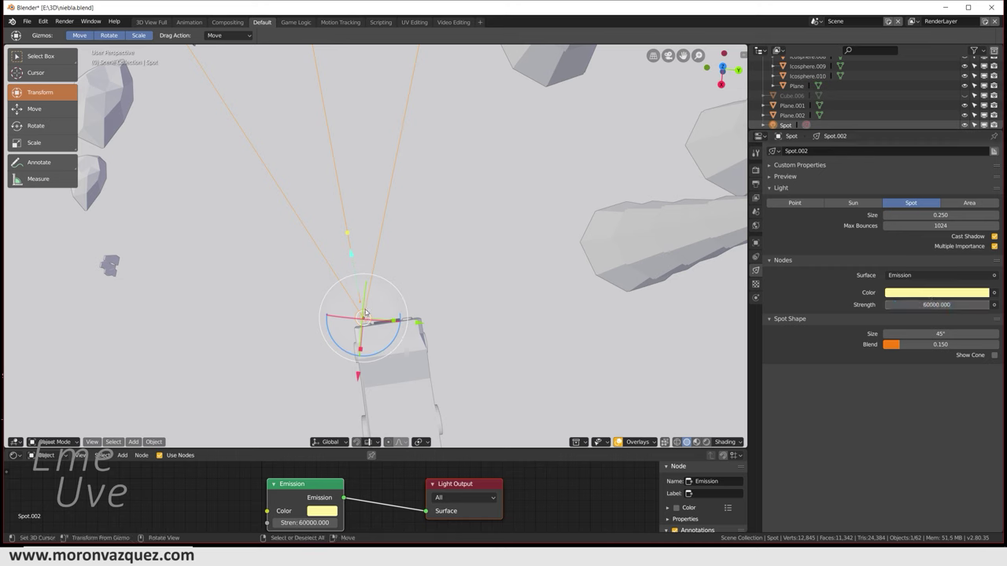
{"action": "mouse_move", "coordinate": [424, 322]}
{"action": "left_mouse_down"}
{"action": "mouse_move", "coordinate": [458, 324]}
{"action": "mouse_move", "coordinate": [419, 329]}
{"action": "left_mouse_up"}
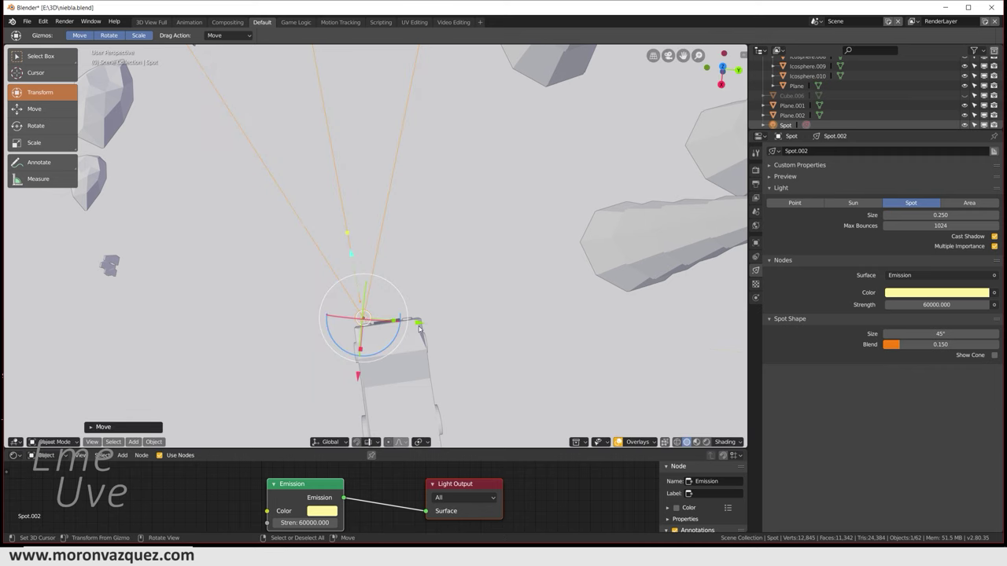
{"action": "key", "text": "shift+d"}
Place the duplicate spot at the other headlight beside the first, its cone widened to 48.5°.
{"action": "right_click", "coordinate": [418, 328]}
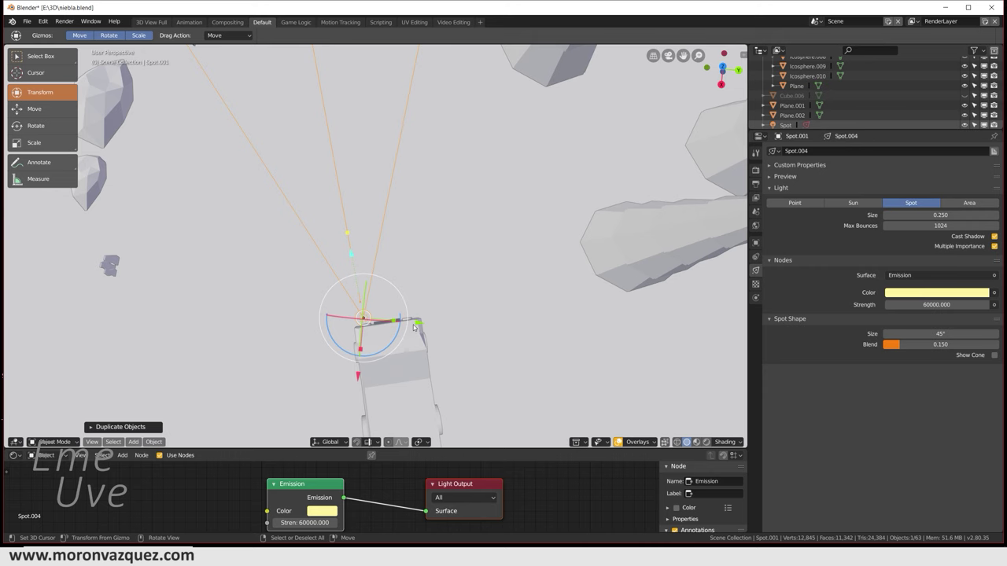
{"action": "left_click_drag", "start_coordinate": [415, 326], "coordinate": [446, 328]}
{"action": "left_click_drag", "start_coordinate": [383, 261], "coordinate": [387, 256]}
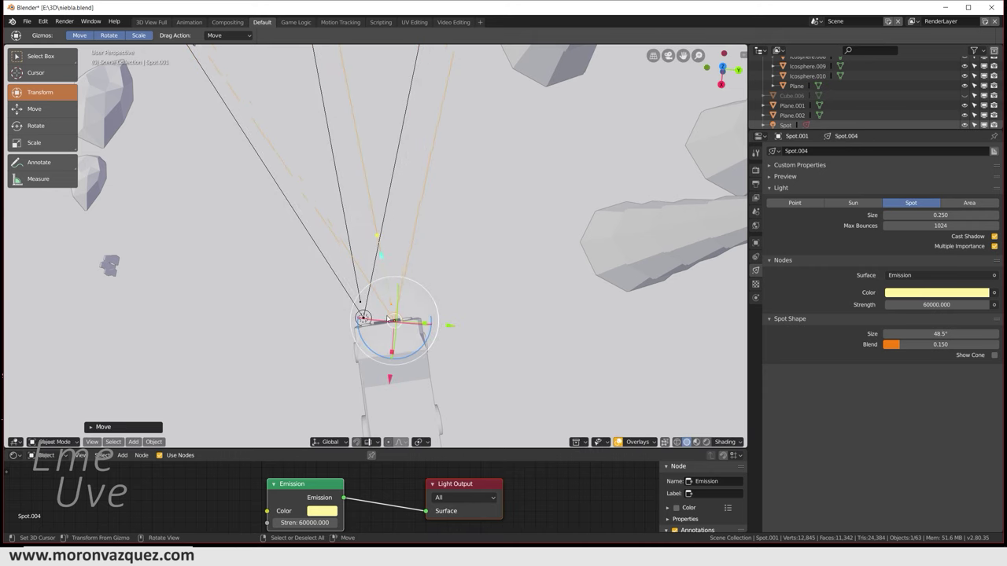
{"action": "left_click_drag", "start_coordinate": [387, 381], "coordinate": [457, 313]}
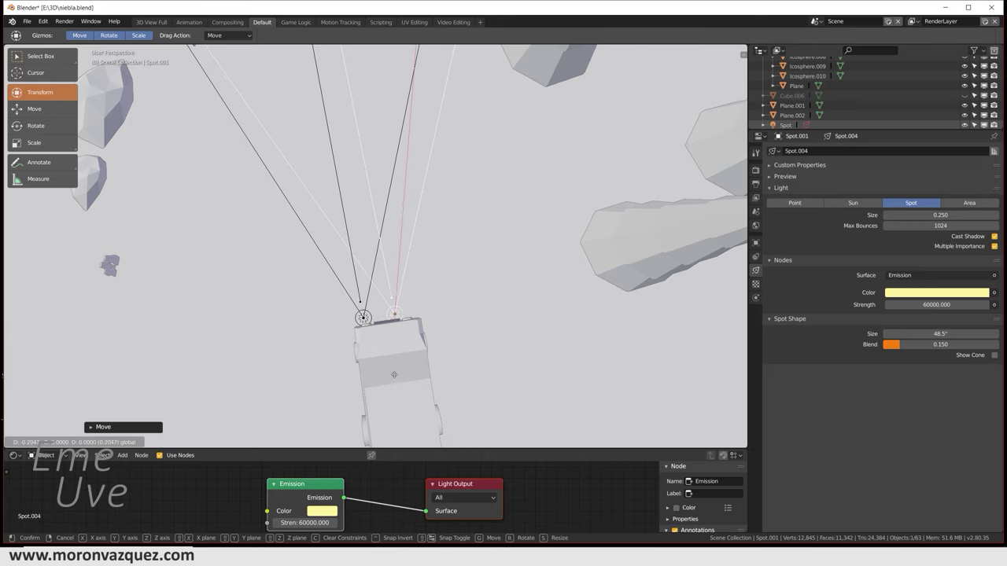
{"action": "right_click", "coordinate": [458, 314]}
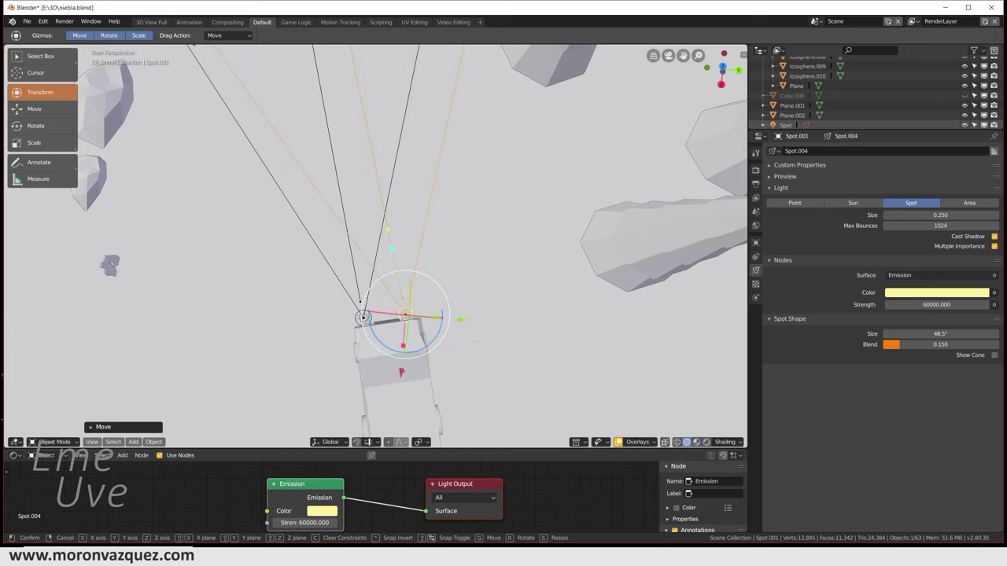
{"action": "mouse_move", "coordinate": [417, 322]}
{"action": "middle_mouse_down"}
{"action": "mouse_move", "coordinate": [432, 338]}
{"action": "mouse_move", "coordinate": [531, 298]}
{"action": "mouse_move", "coordinate": [454, 285]}
{"action": "middle_mouse_up"}
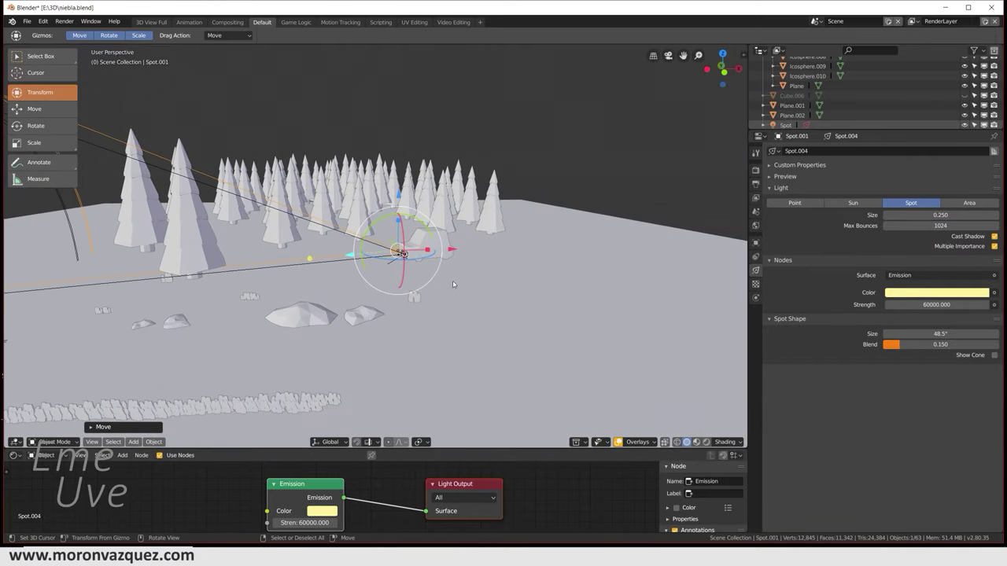
{"action": "key", "text": "Right"}
From the camera view, unhide the fog box Cube.006 and save the file.
{"action": "key", "text": "KP_0"}
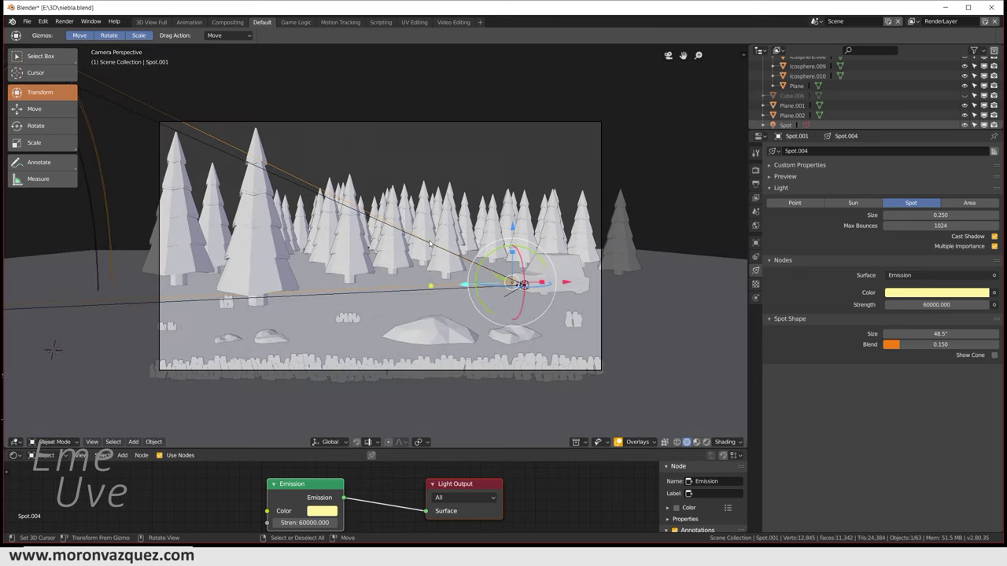
{"action": "left_click", "coordinate": [965, 95]}
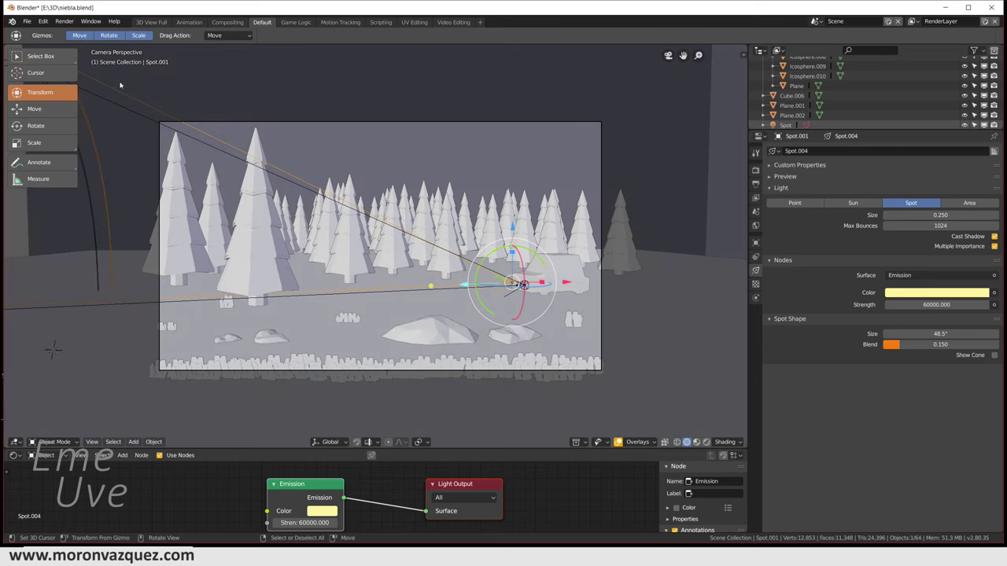
{"action": "left_click", "coordinate": [24, 23]}
{"action": "left_click", "coordinate": [48, 93]}
Preview the rendered camera view showing the yellow headlight beams cutting through the fog.
{"action": "left_click", "coordinate": [706, 443]}
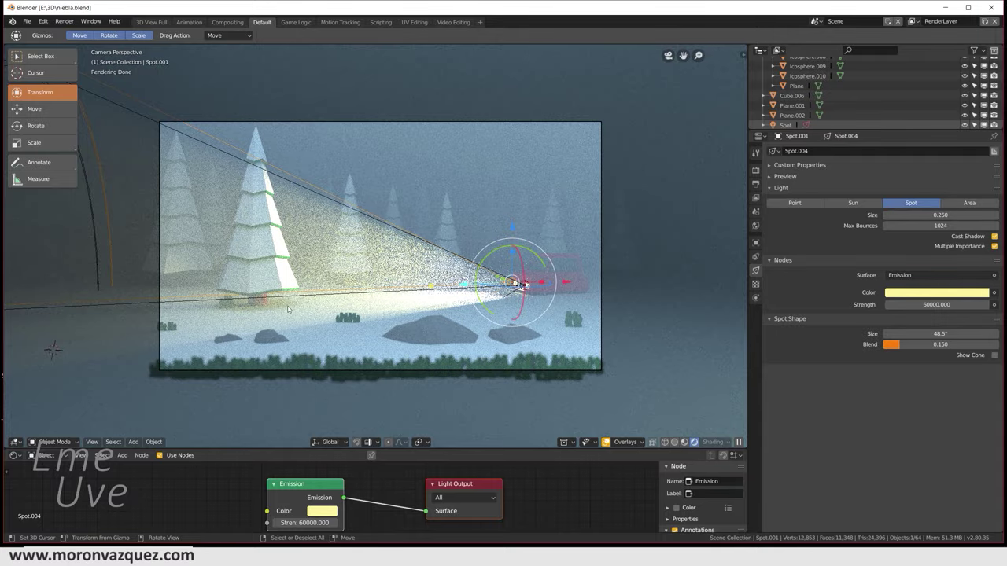
{"action": "scroll", "coordinate": [308, 296], "scroll_direction": "up", "scroll_amount": 3}
{"action": "scroll", "coordinate": [239, 181], "scroll_direction": "down", "scroll_amount": 2}
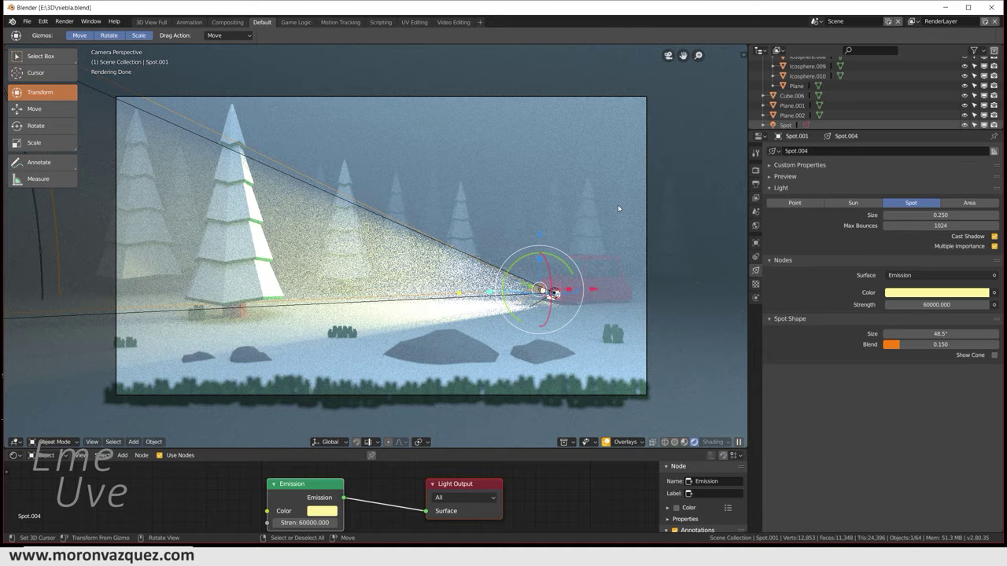
{"action": "scroll", "coordinate": [618, 204], "scroll_direction": "down", "scroll_amount": 4}
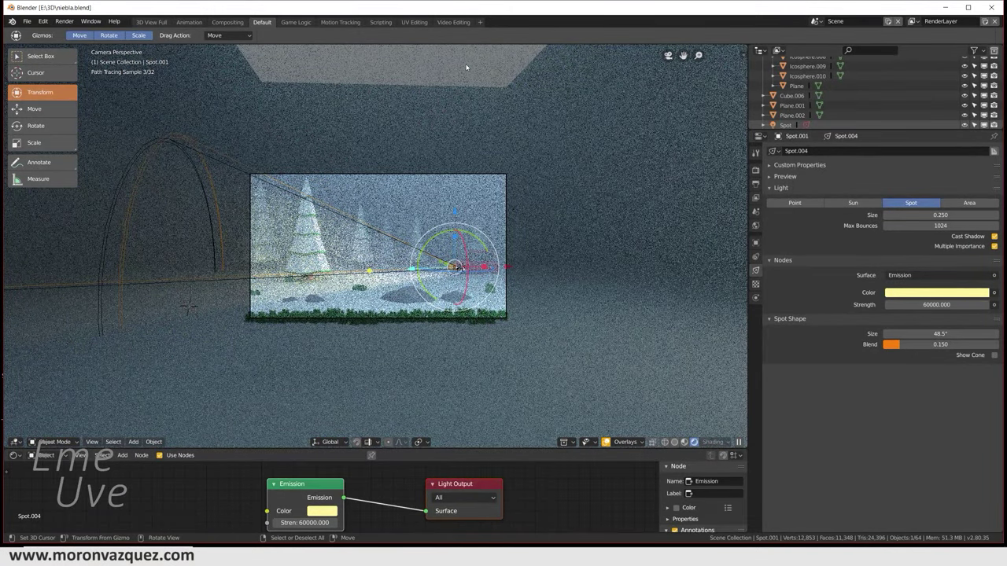
{"action": "right_click", "coordinate": [569, 359], "text": "shift"}
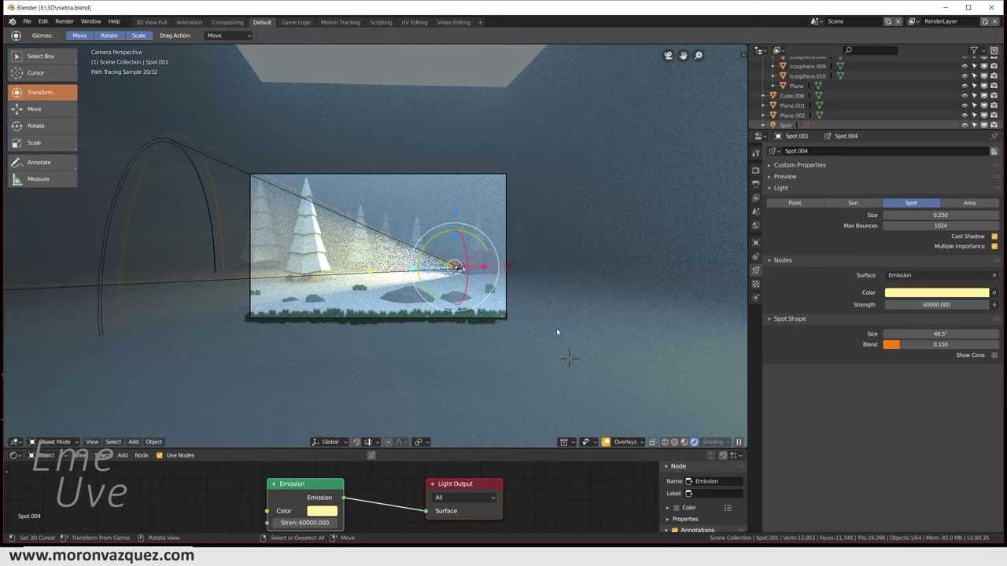
Lower Plane.001's Material.015 emission strength from 6 to 3, then view the scene rendered again.
{"action": "left_click", "coordinate": [675, 443]}
{"action": "left_click", "coordinate": [443, 76]}
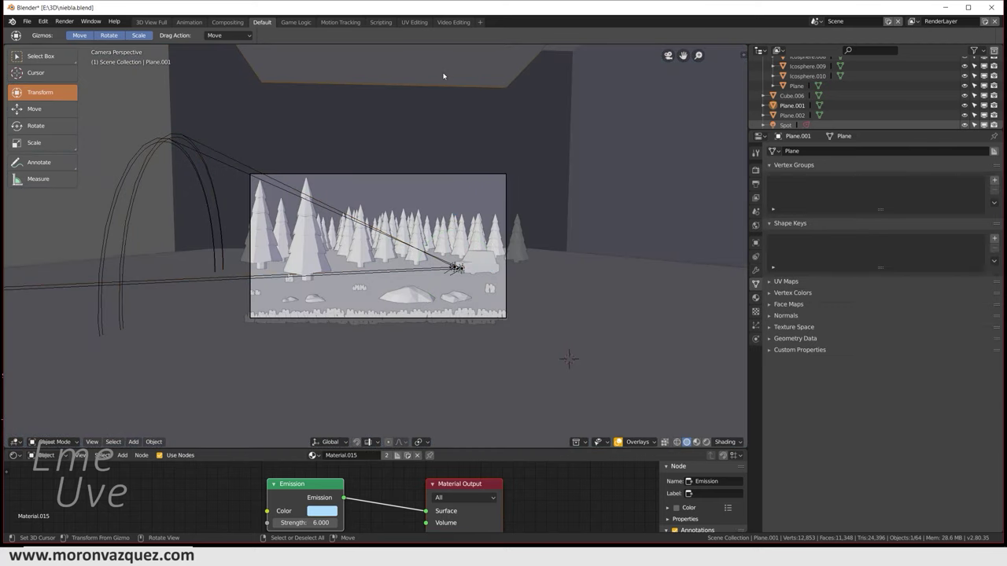
{"action": "scroll", "coordinate": [701, 259], "scroll_direction": "down", "scroll_amount": 4}
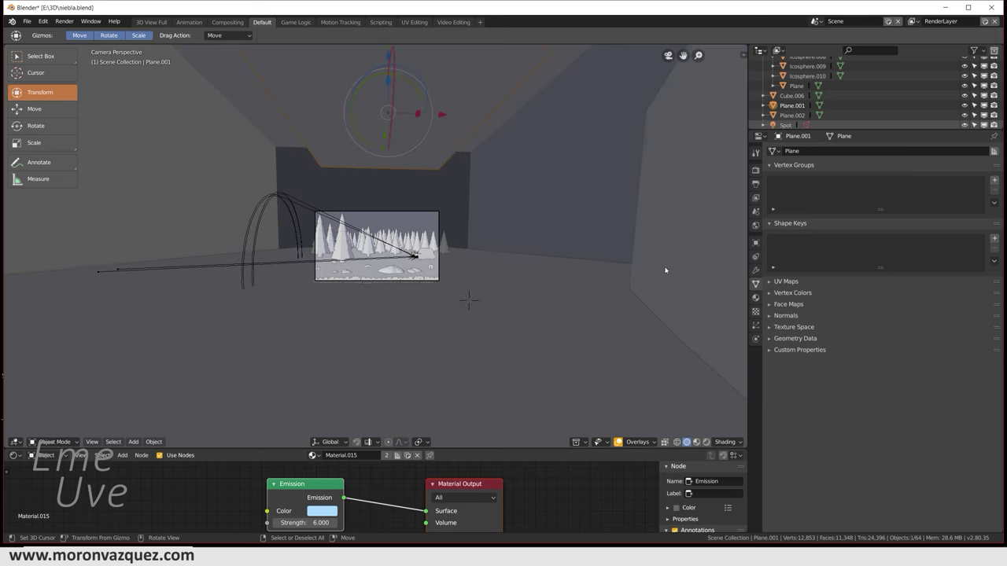
{"action": "left_click", "coordinate": [757, 297]}
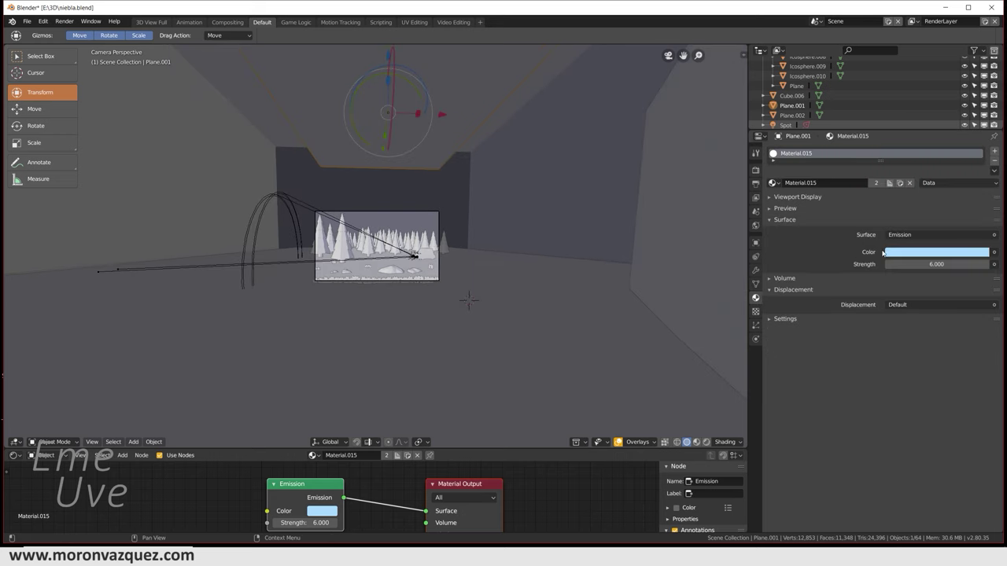
{"action": "left_click", "coordinate": [940, 265]}
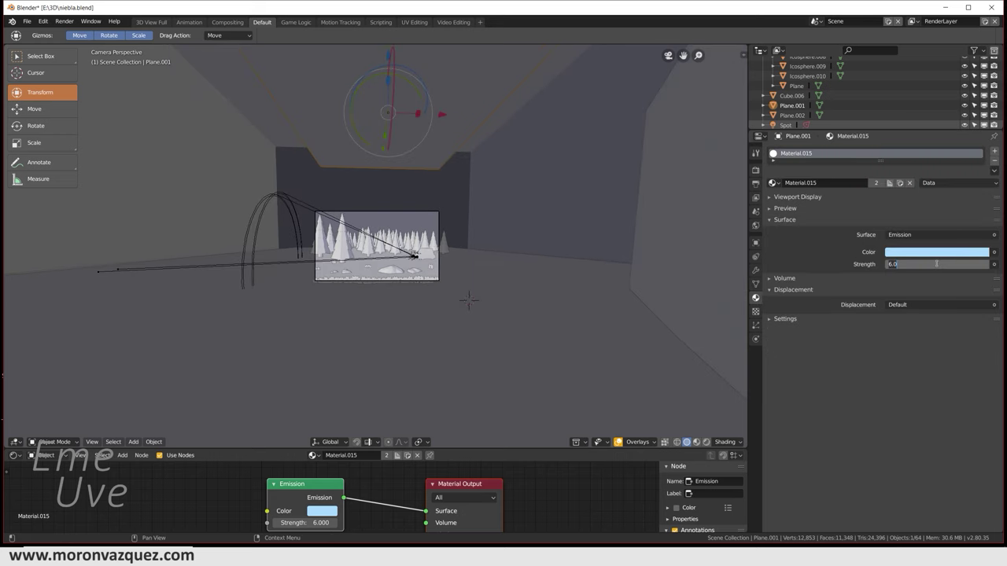
{"action": "type", "text": "3"}
{"action": "key", "text": "Return"}
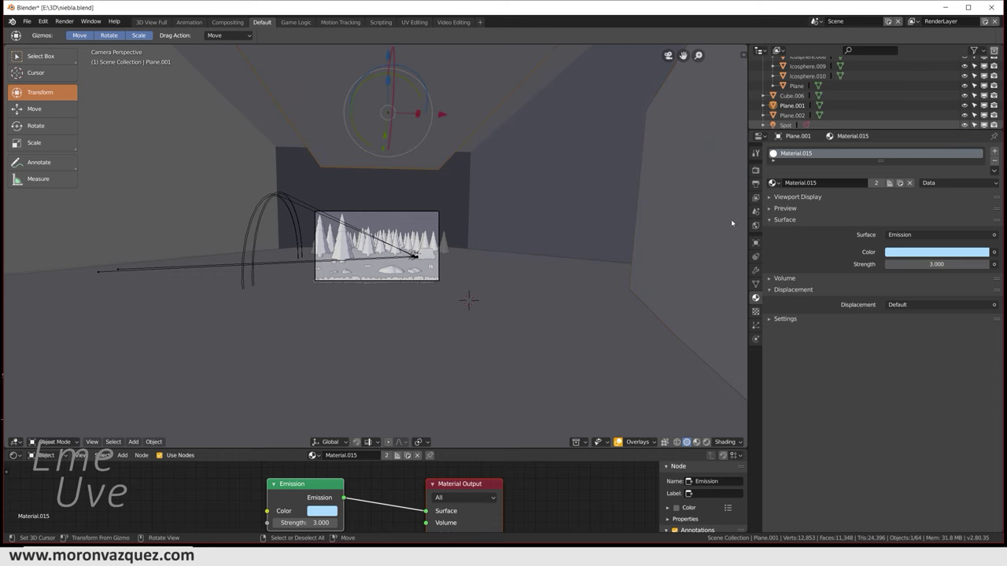
{"action": "scroll", "coordinate": [457, 280], "scroll_direction": "up", "scroll_amount": 4}
{"action": "scroll", "coordinate": [426, 291], "scroll_direction": "up", "scroll_amount": 2}
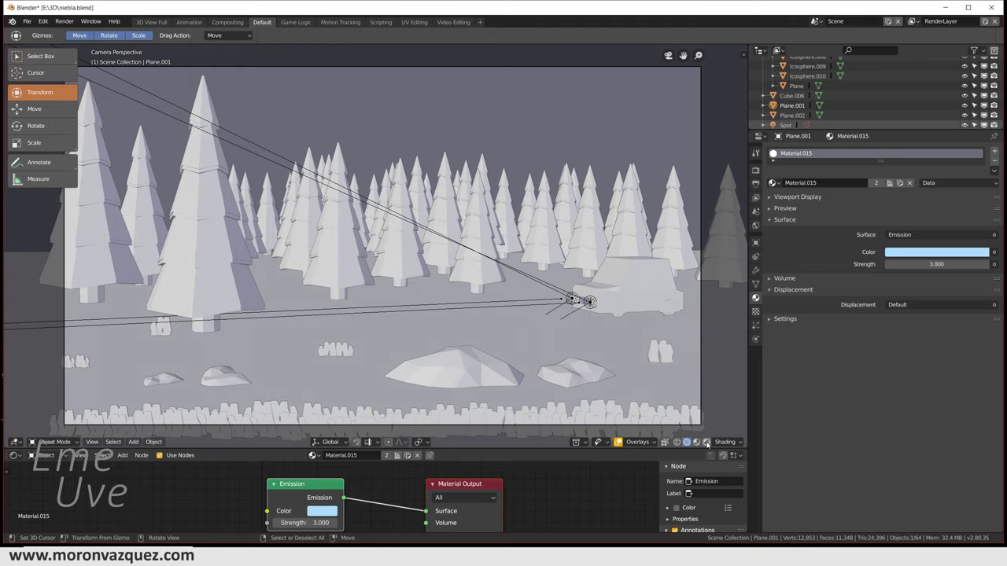
{"action": "left_click", "coordinate": [706, 444]}
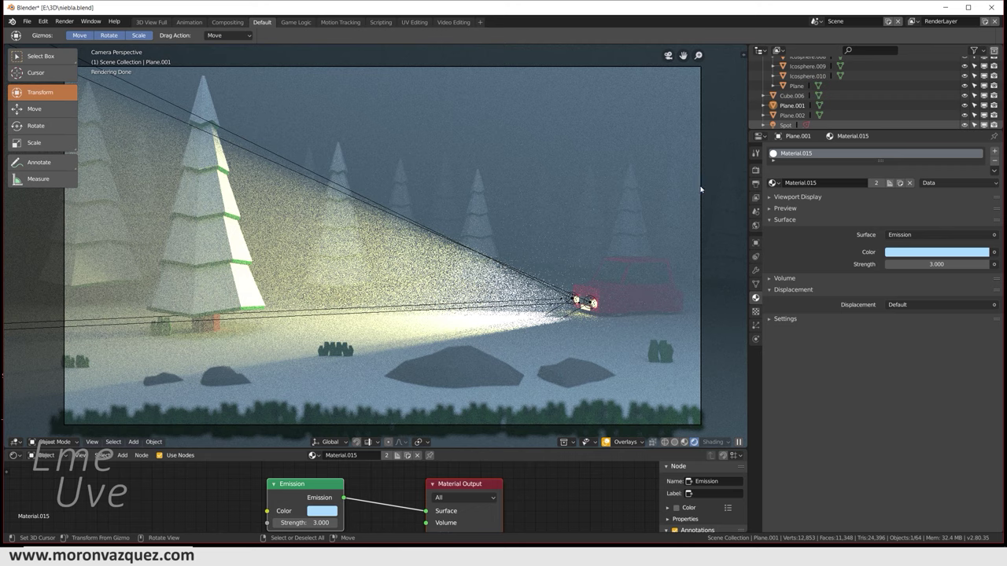
Select fog box Cube.006 and briefly enlarge the node editor to inspect its Volume Scatter at density 0.060.
{"action": "left_click", "coordinate": [793, 95]}
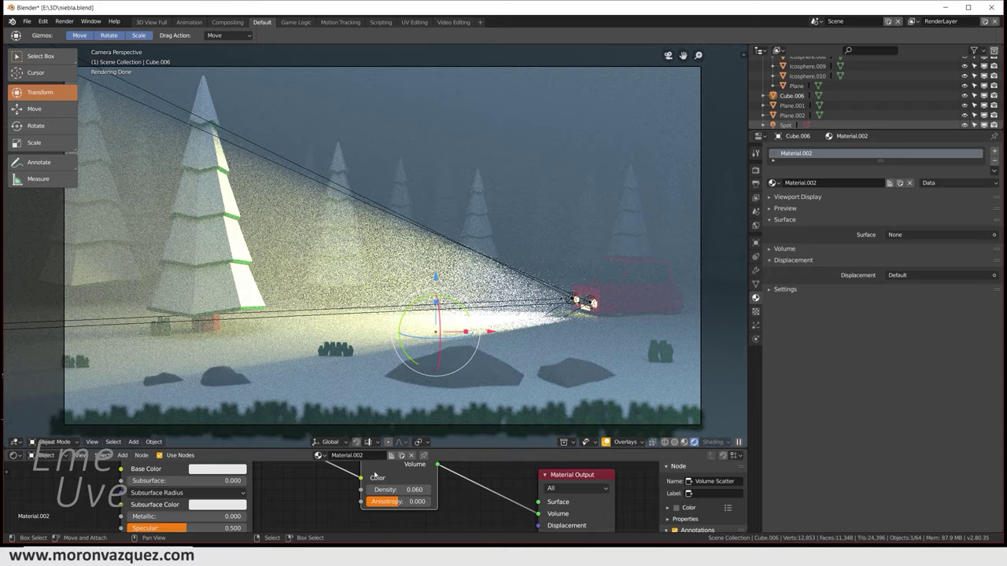
{"action": "left_click_drag", "start_coordinate": [314, 449], "coordinate": [314, 341]}
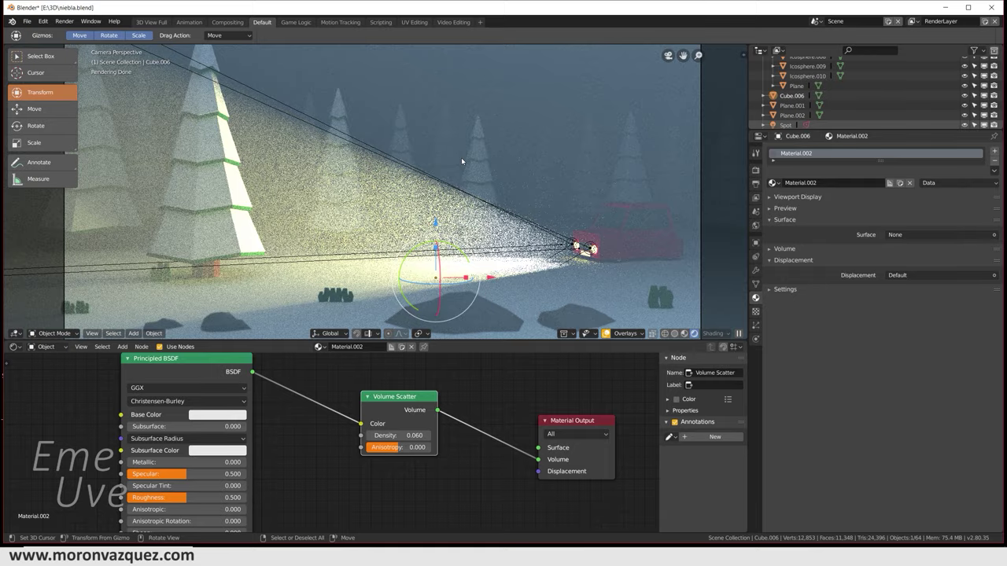
{"action": "left_click_drag", "start_coordinate": [468, 339], "coordinate": [468, 423]}
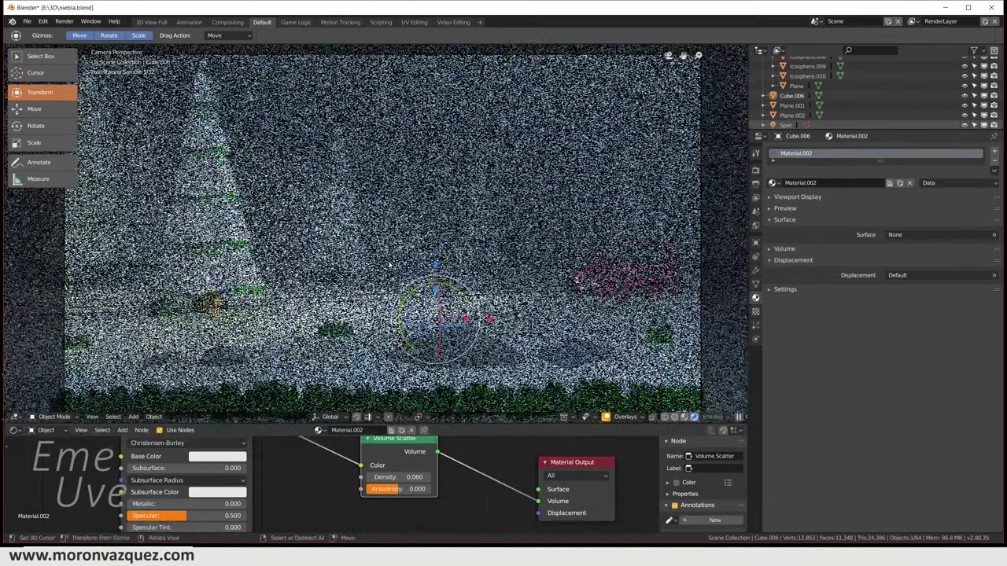